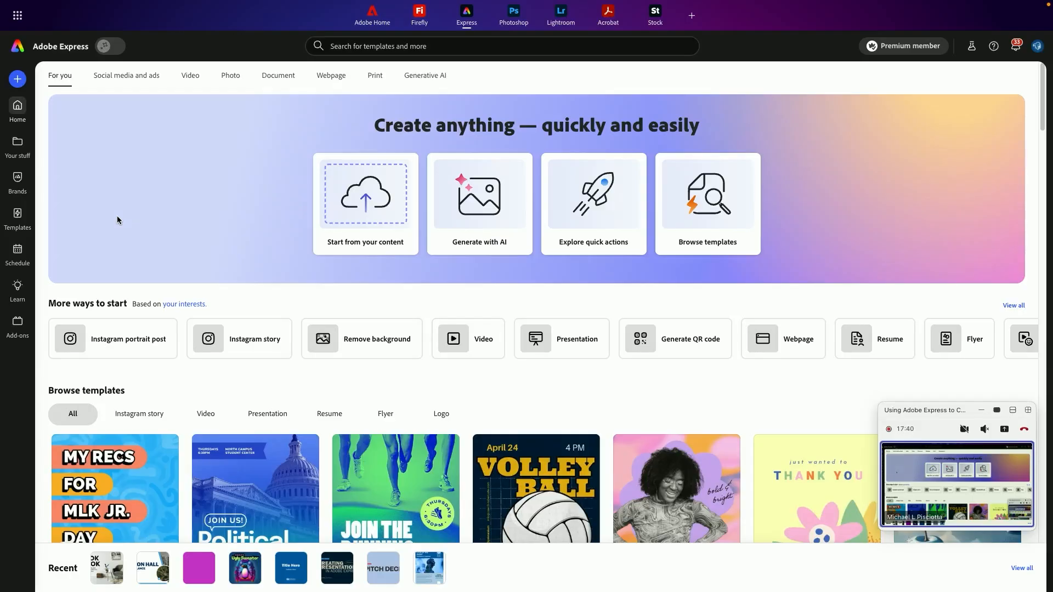
# Browse the Social media and ads, Video, Photo and Document categories on the home page
pyautogui.click(135, 79)
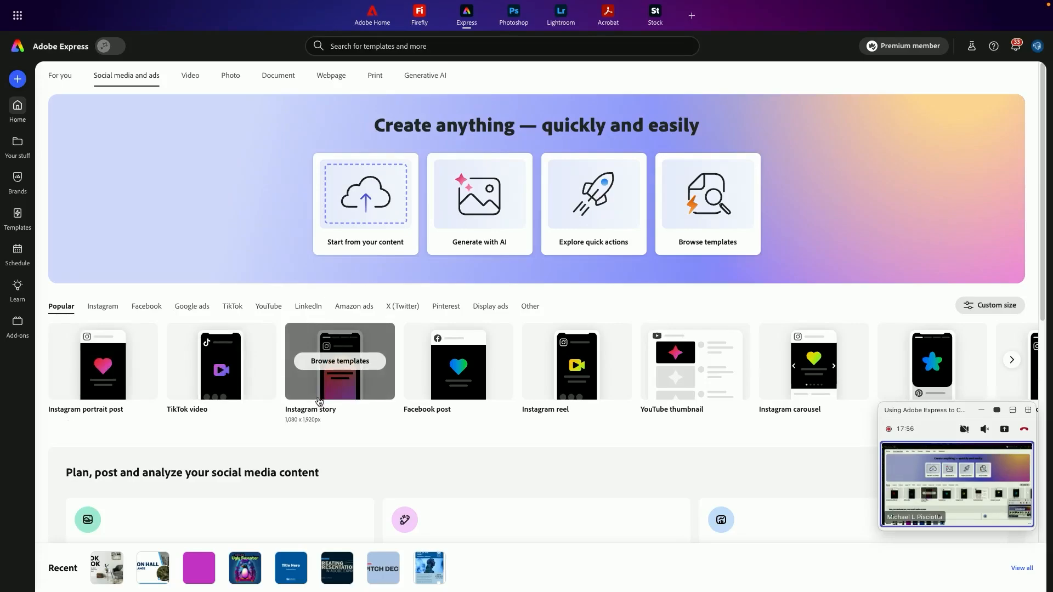
pyautogui.click(981, 414)
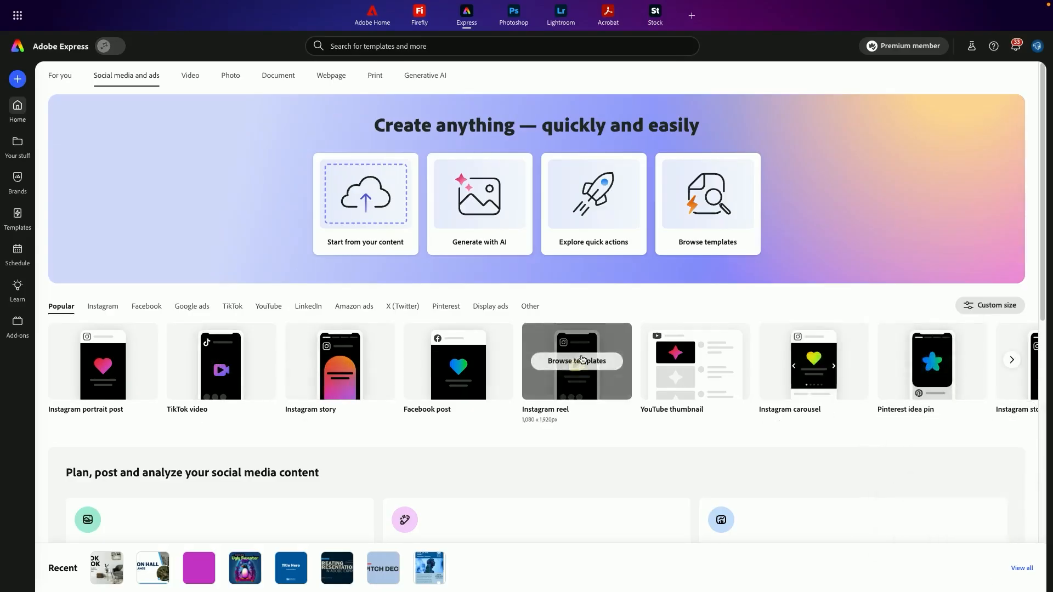
pyautogui.click(205, 81)
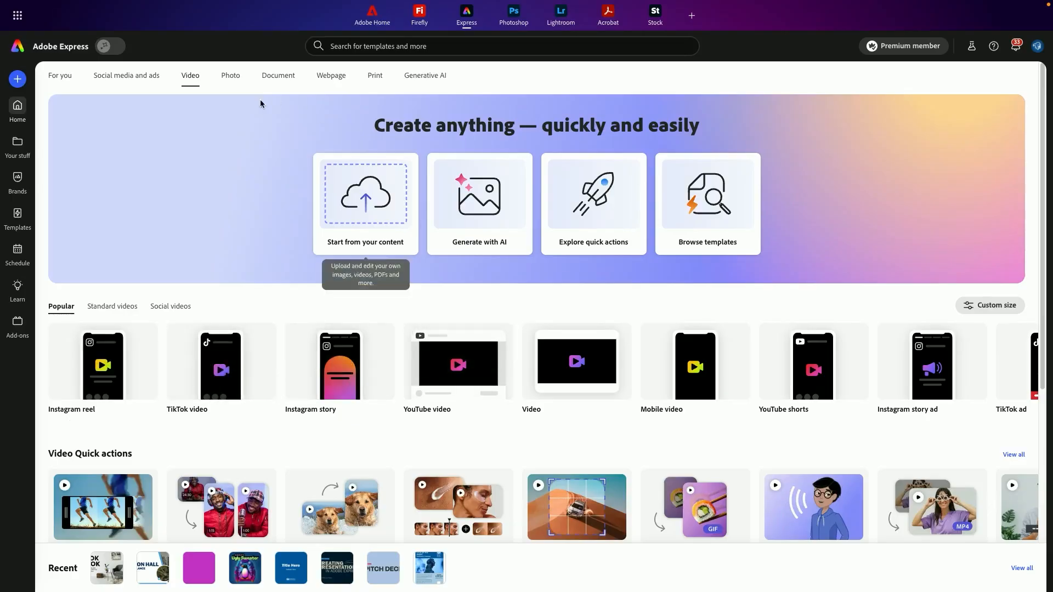
pyautogui.click(233, 78)
pyautogui.click(280, 84)
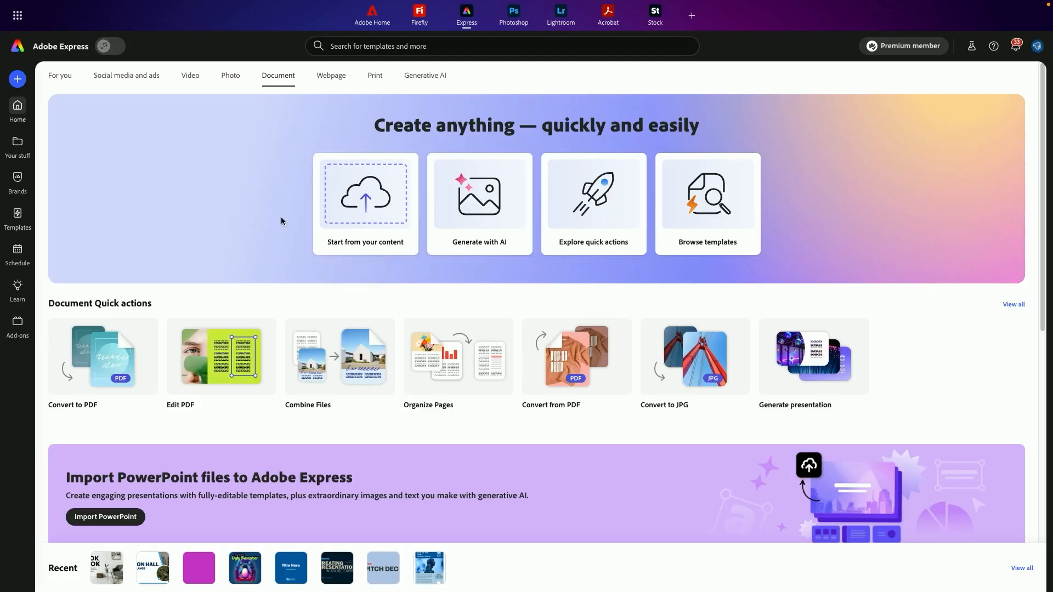
# Start a new Presentation design from the Document category's popular formats
pyautogui.scroll(-5, 251, 205)
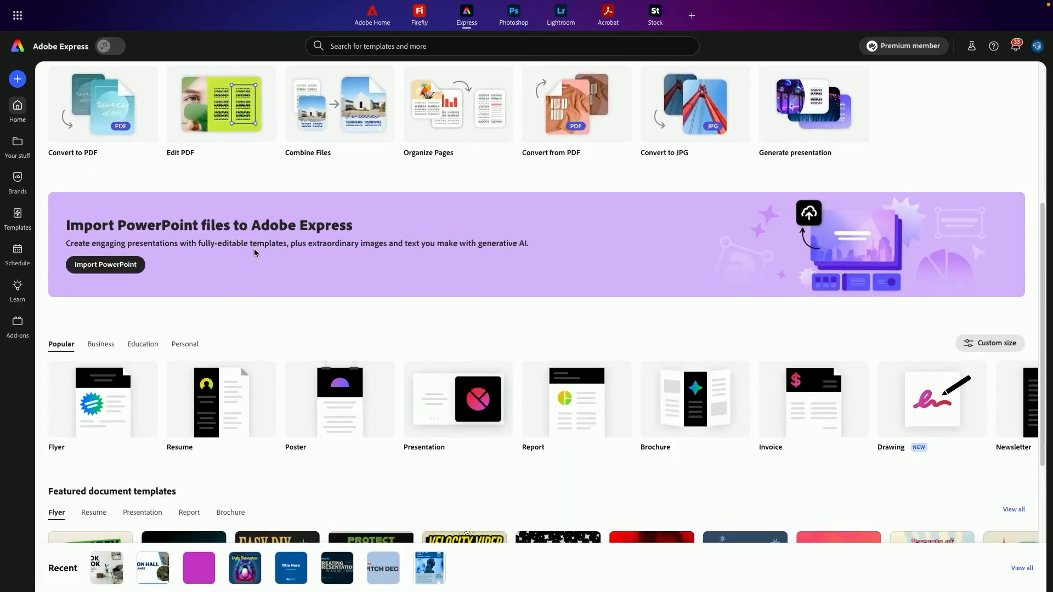
pyautogui.moveTo(442, 394)
pyautogui.moveTo(221, 395)
pyautogui.scroll(-2, 377, 303)
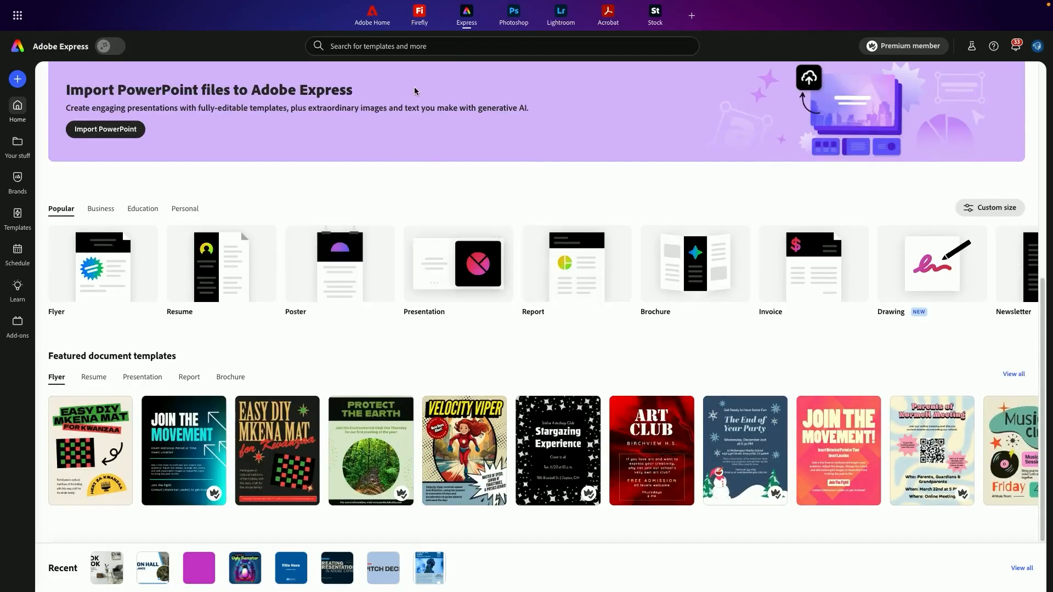
pyautogui.moveTo(450, 271)
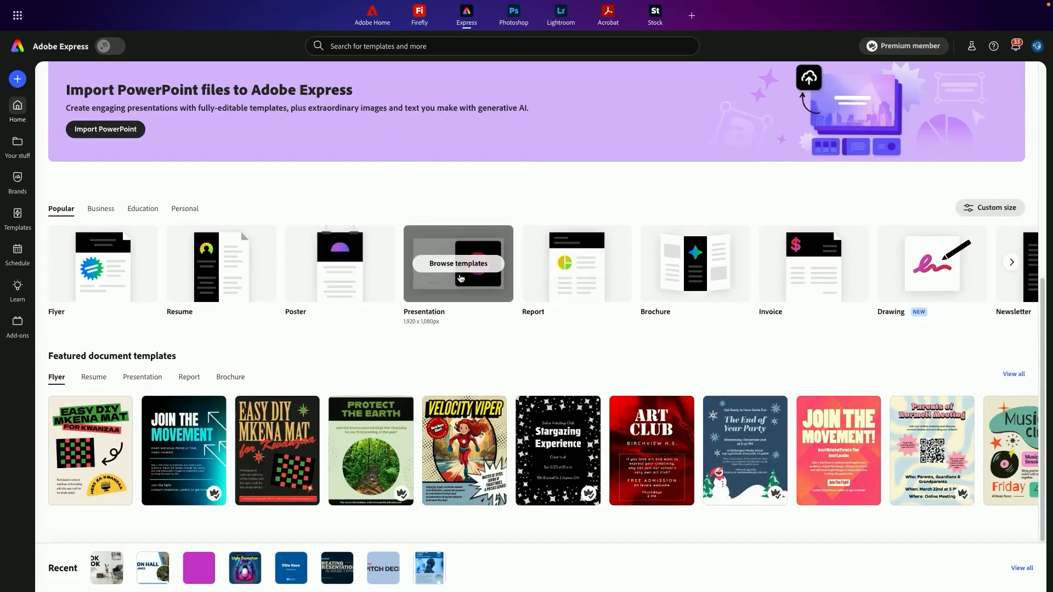
pyautogui.click(470, 272)
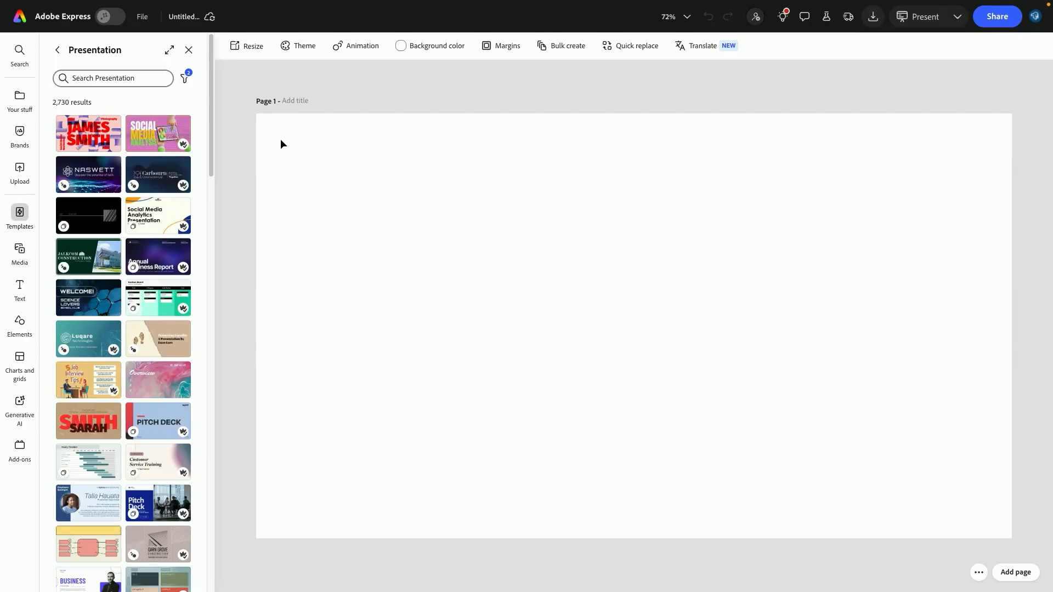
# Open the Resize, Theme and Animation panels to review their options
pyautogui.click(247, 46)
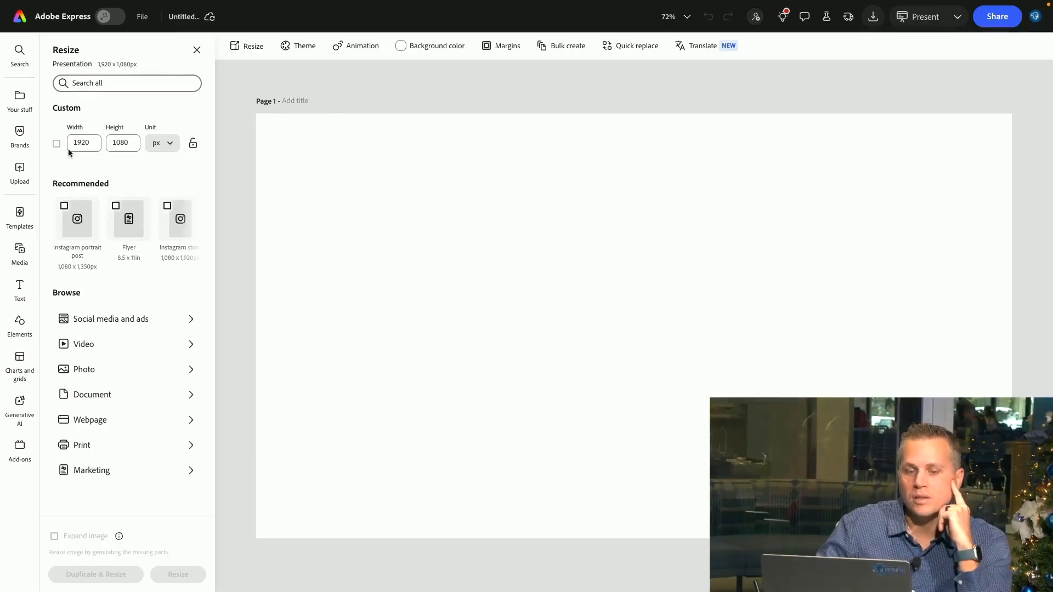
pyautogui.click(295, 52)
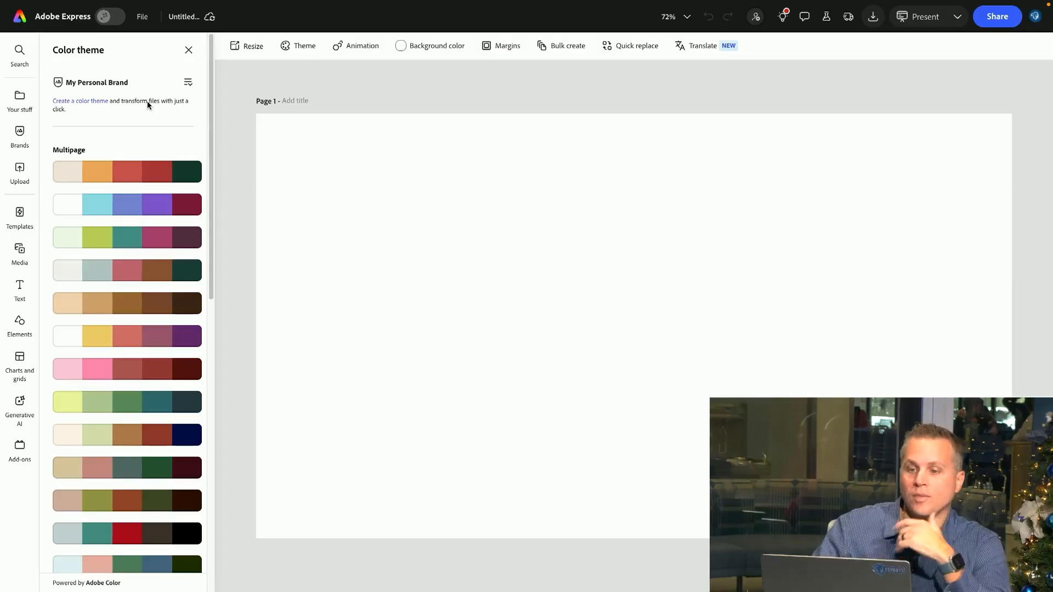
pyautogui.click(357, 48)
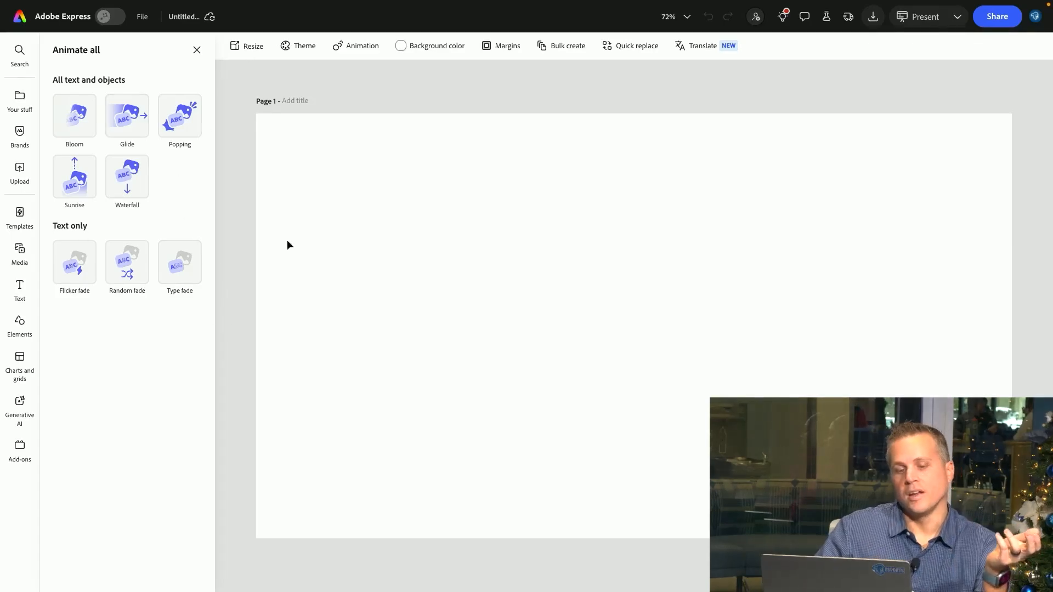
# Review the background color custom picker and the page margin settings without changing them
pyautogui.click(434, 46)
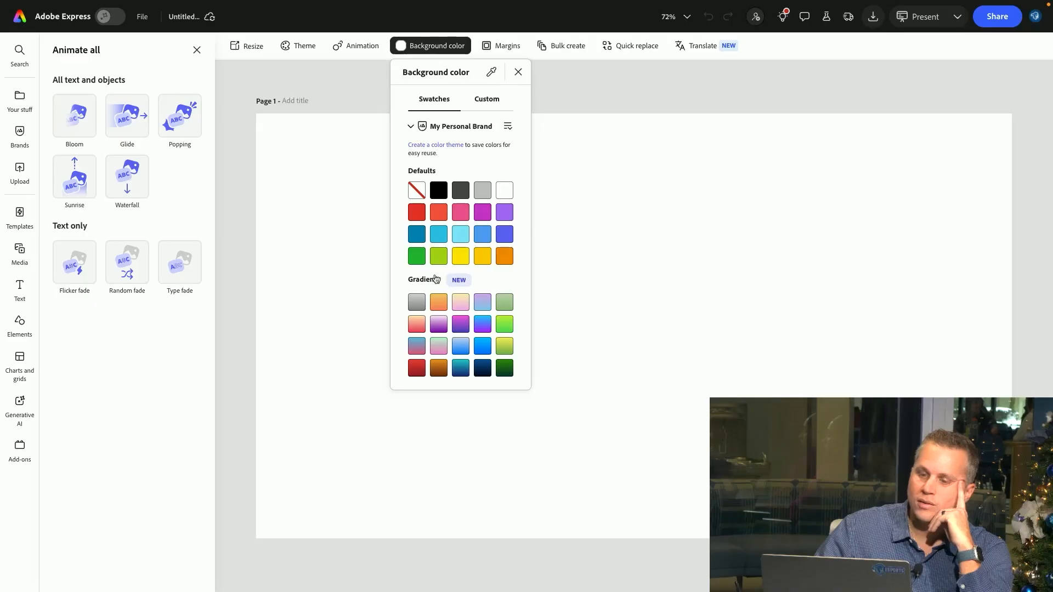
pyautogui.click(484, 104)
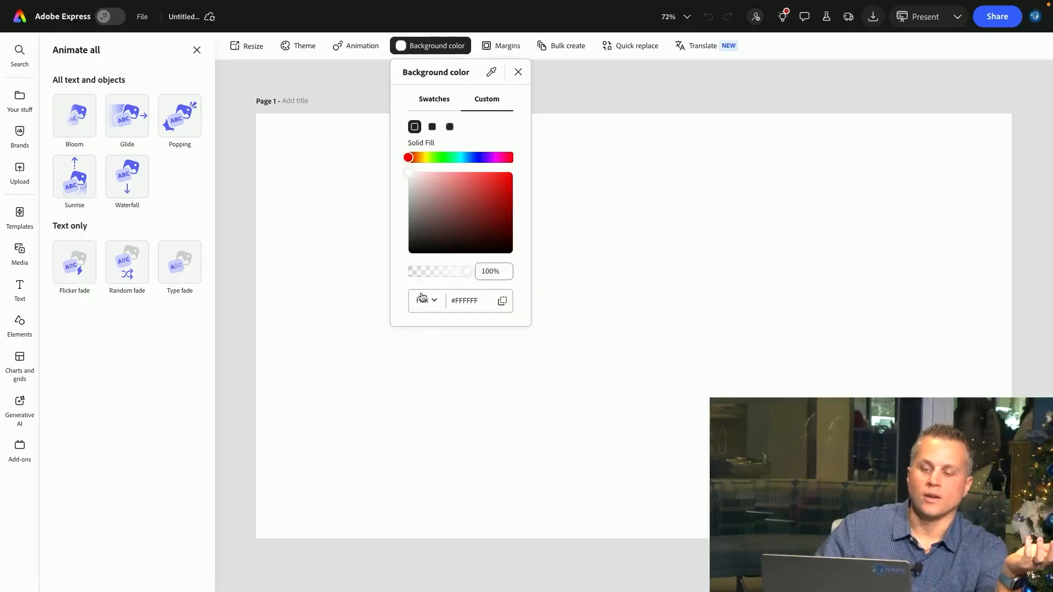
pyautogui.click(436, 305)
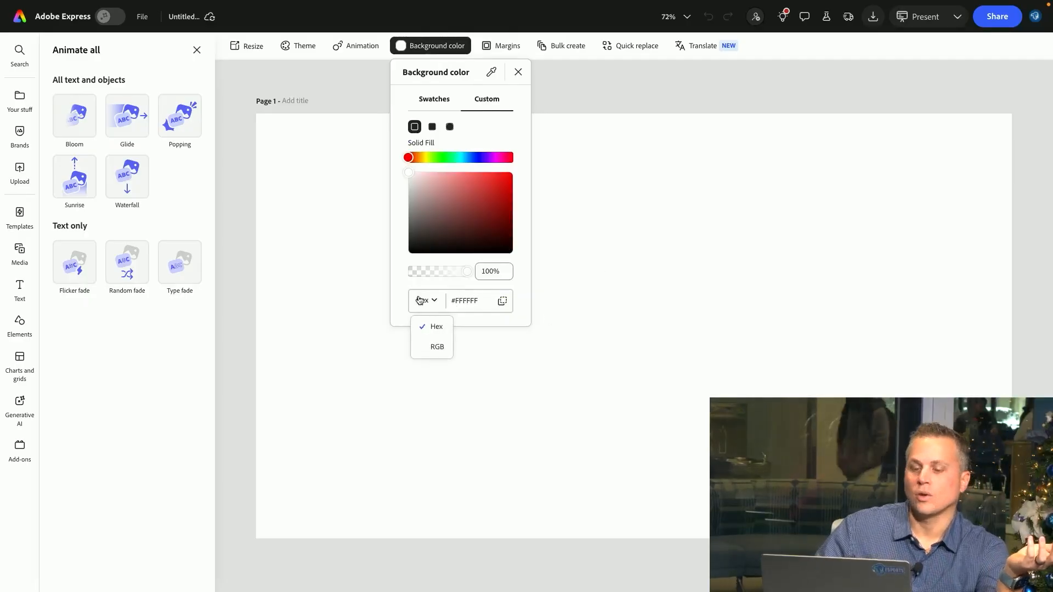
pyautogui.click(500, 49)
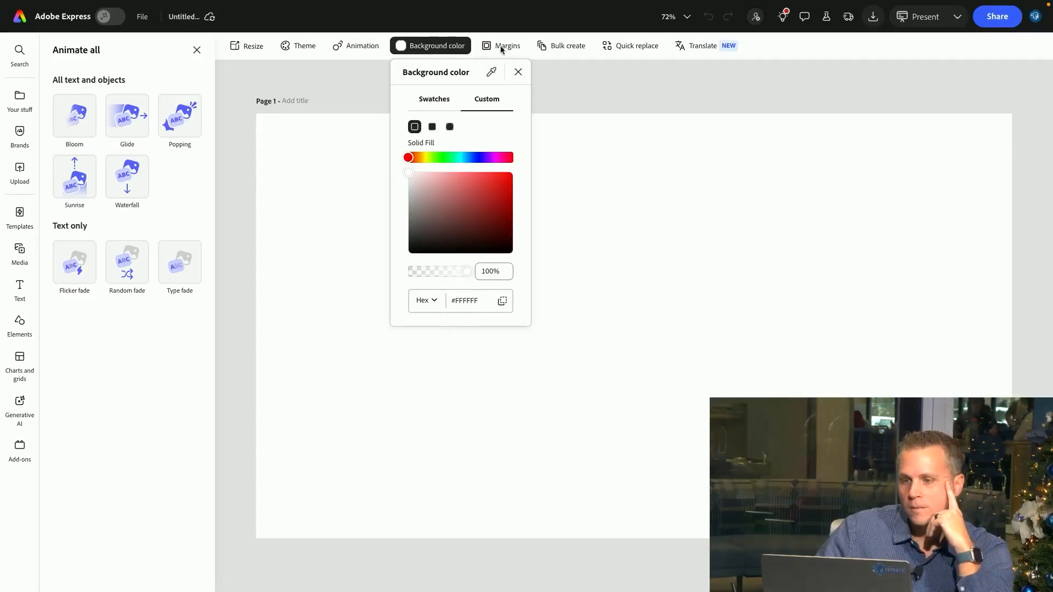
pyautogui.click(501, 48)
pyautogui.click(500, 46)
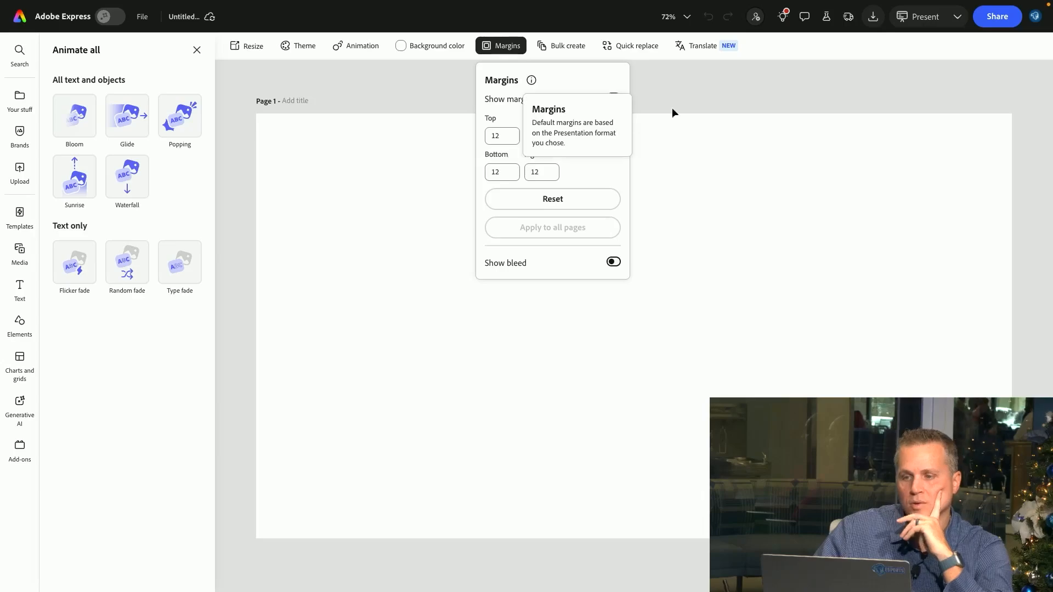
pyautogui.click(417, 258)
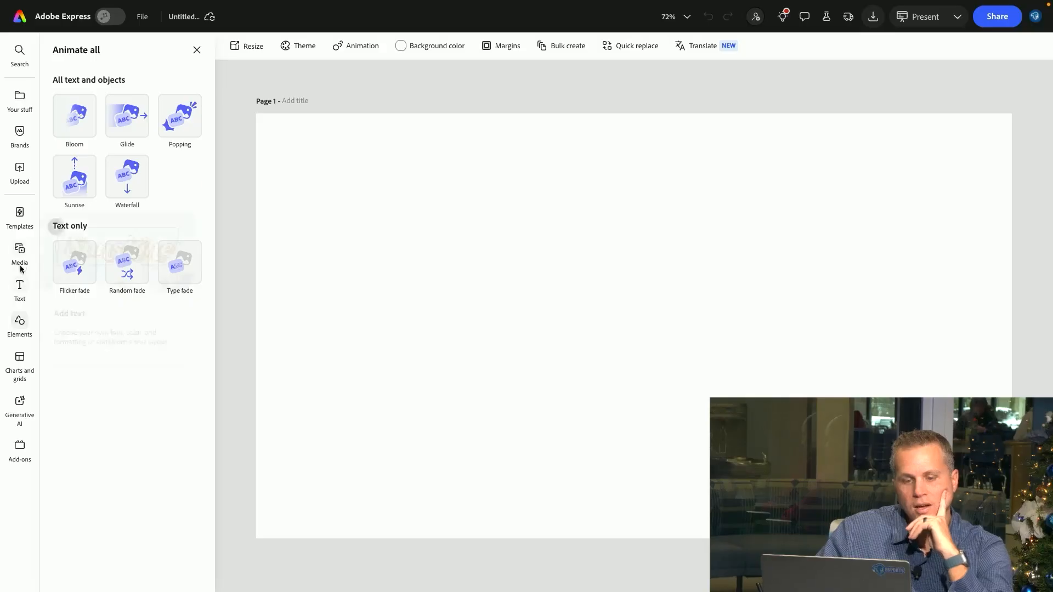
# Add a default title text box to the page
pyautogui.click(20, 252)
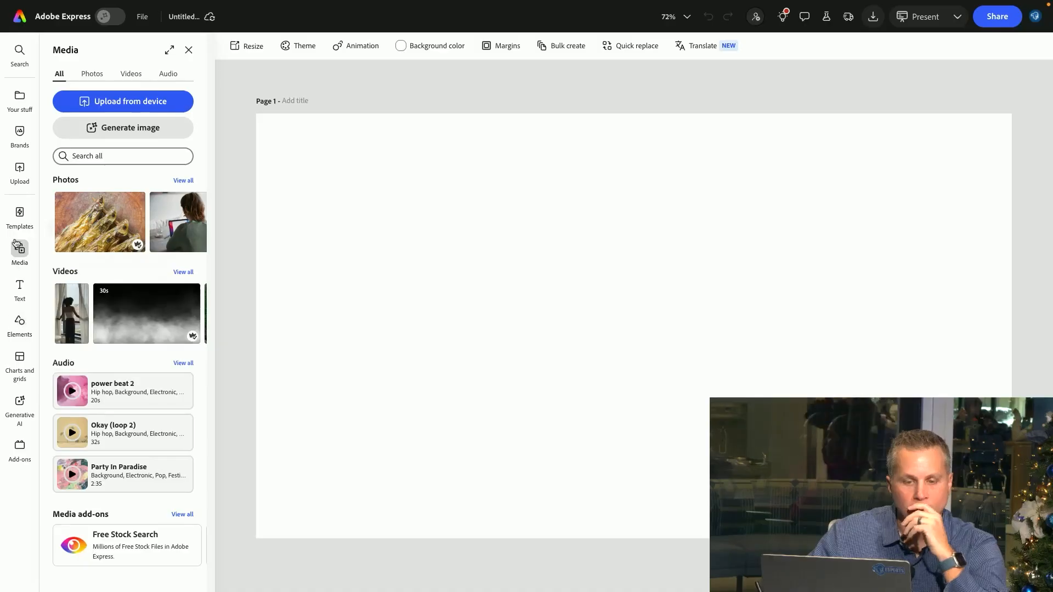
pyautogui.click(18, 291)
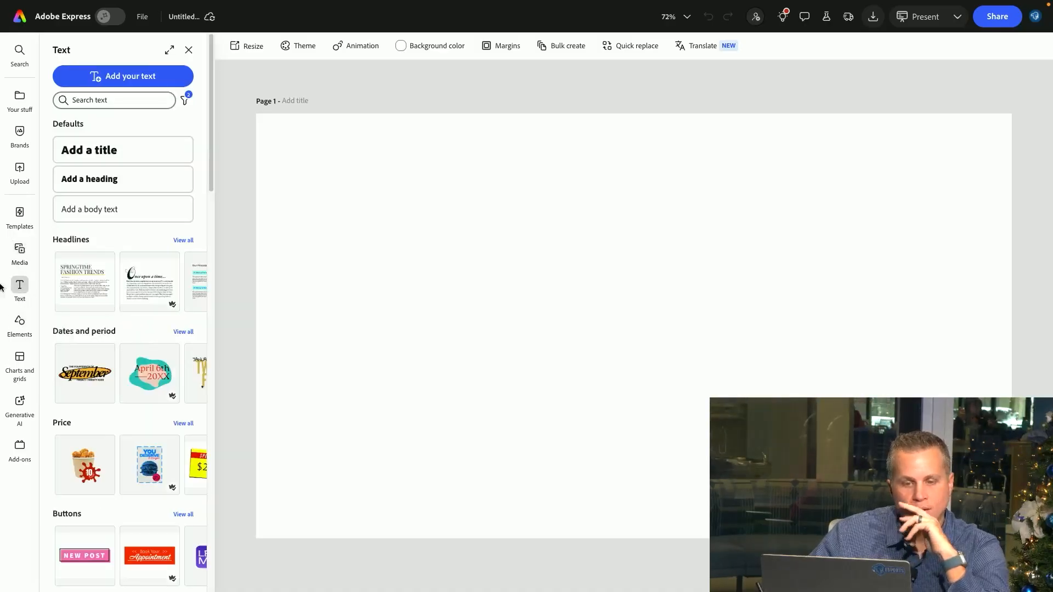
pyautogui.click(113, 151)
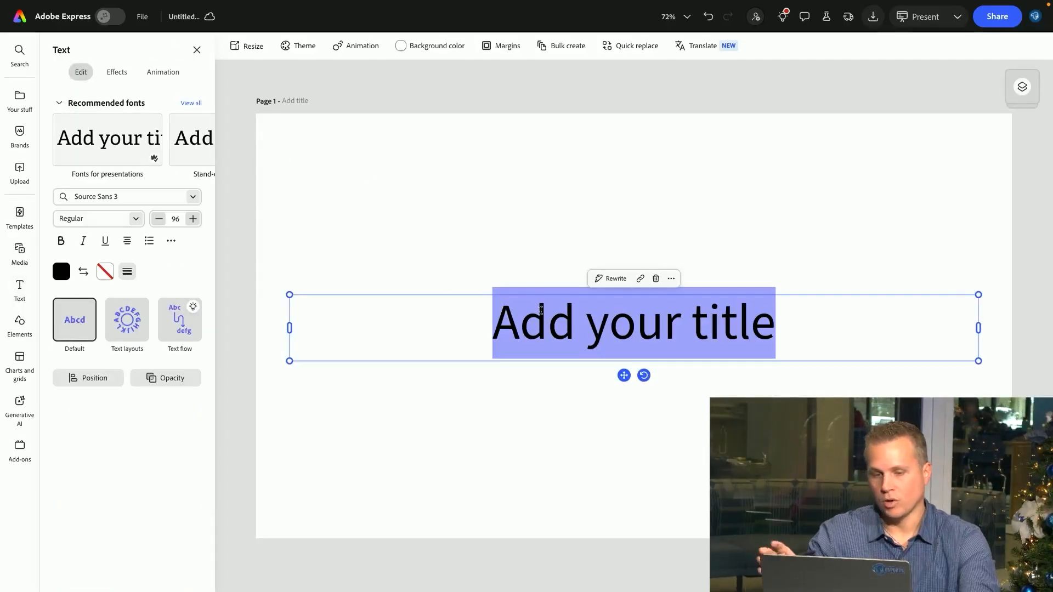
# Replace the title text with Seton Hall University
pyautogui.write('Seyon')
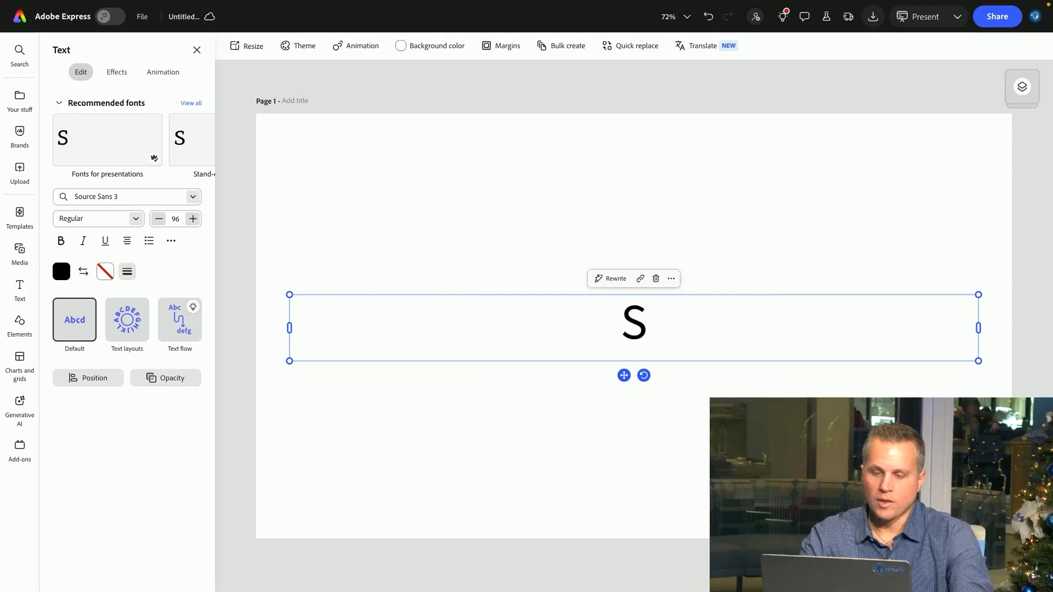
pyautogui.press('BackSpace')
pyautogui.press('BackSpace')
pyautogui.press('BackSpace')
pyautogui.write('ton Hall')
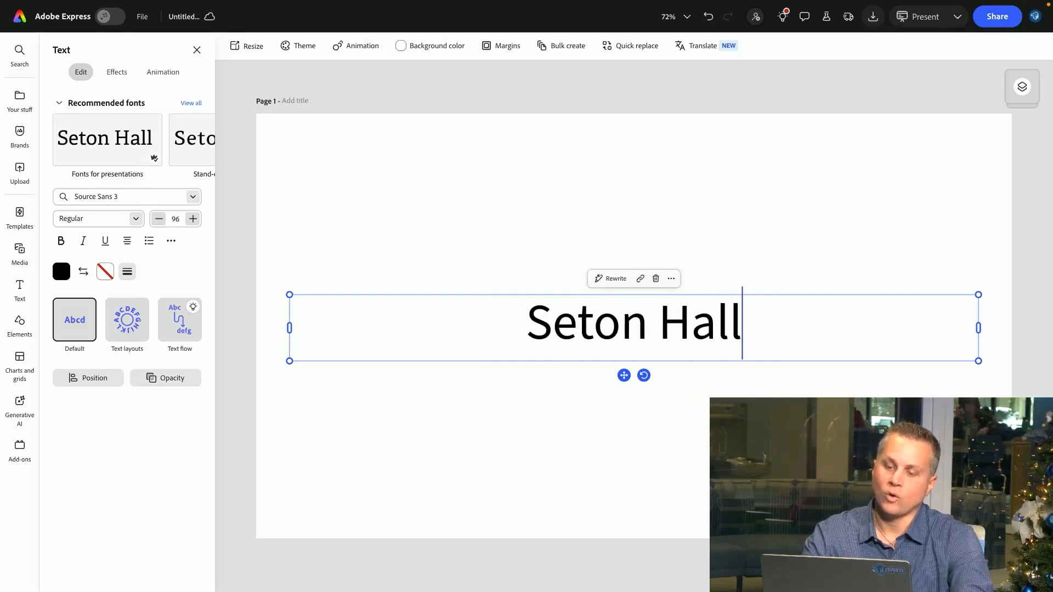
pyautogui.write(' University')
pyautogui.click(529, 261)
pyautogui.click(532, 333)
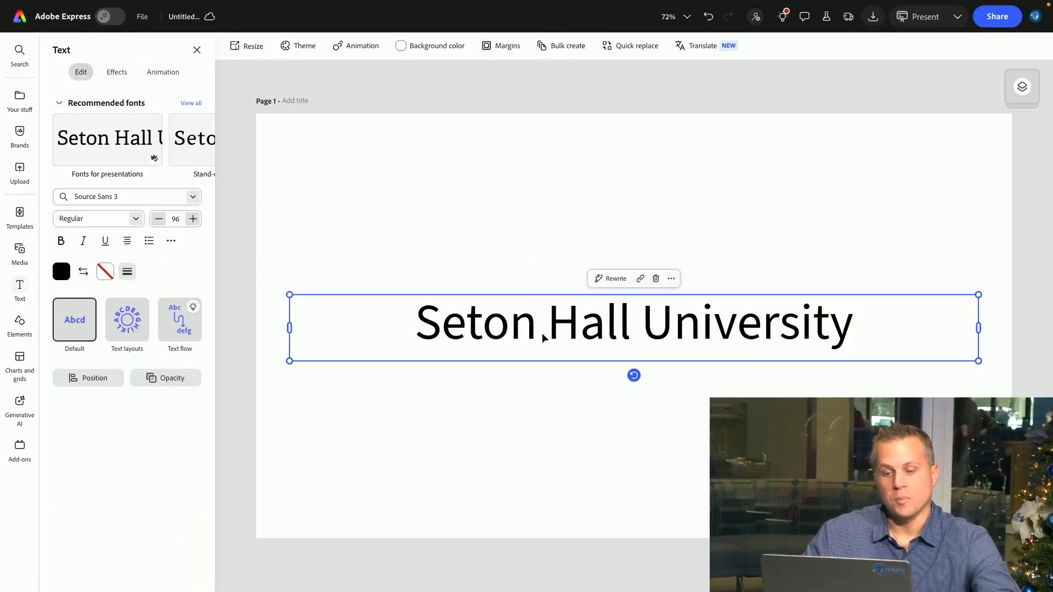
# Change the title's font to Franklin Gothic Demi Cond
pyautogui.click(510, 245)
pyautogui.click(517, 321)
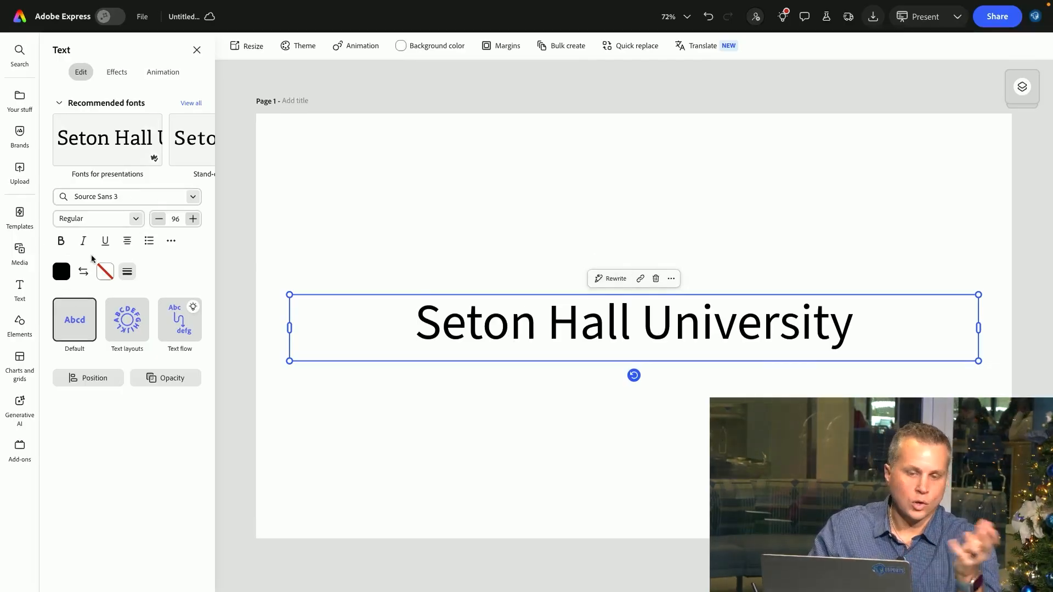
pyautogui.click(53, 196)
pyautogui.write('frankl')
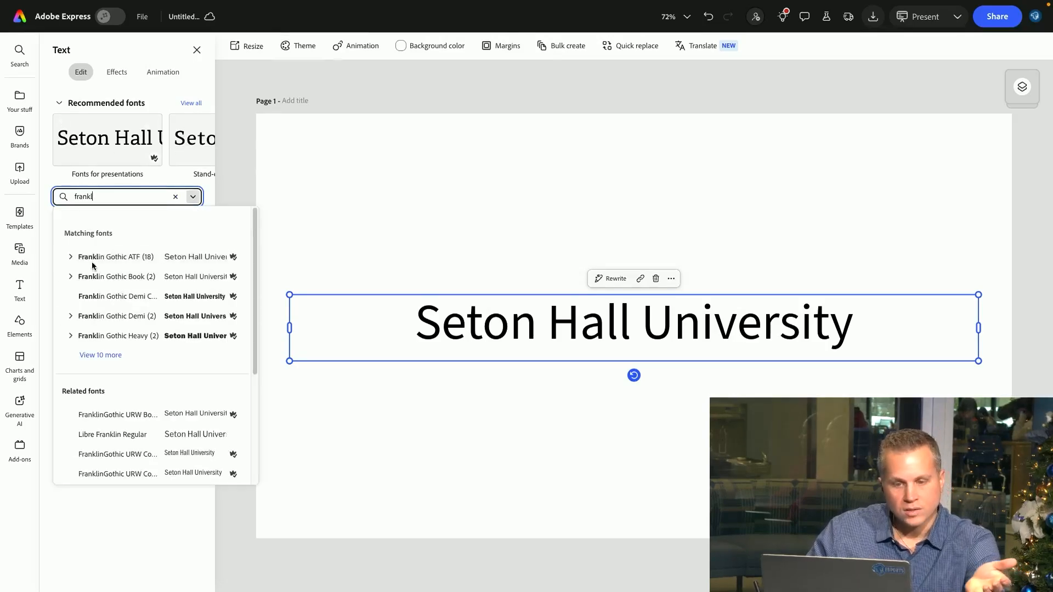
pyautogui.click(106, 301)
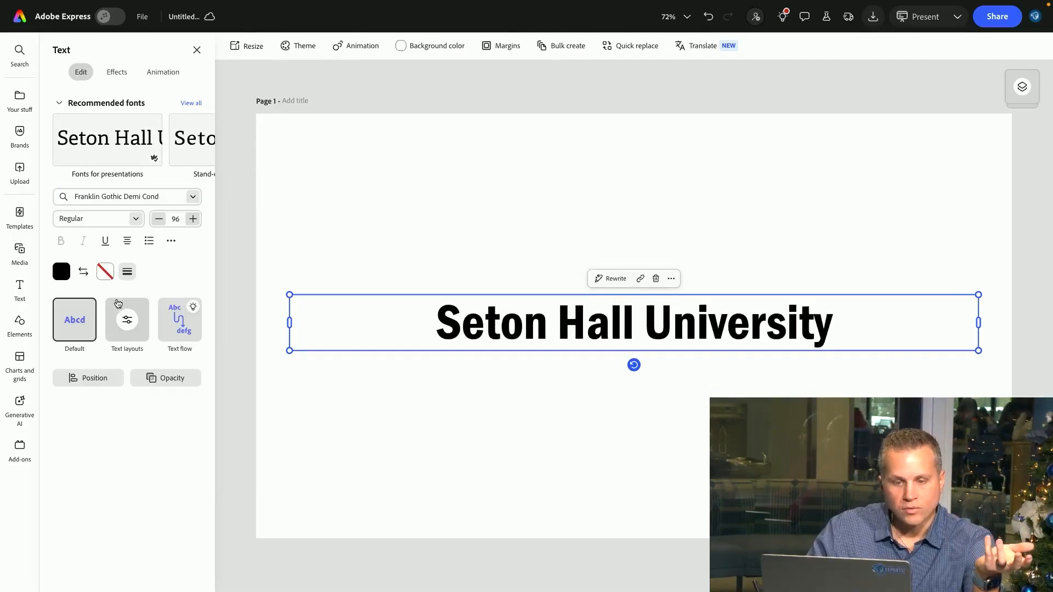
# Narrow the title text box so it fits the text
pyautogui.click(473, 264)
pyautogui.click(639, 324)
pyautogui.moveTo(978, 323); pyautogui.dragTo(724, 323)
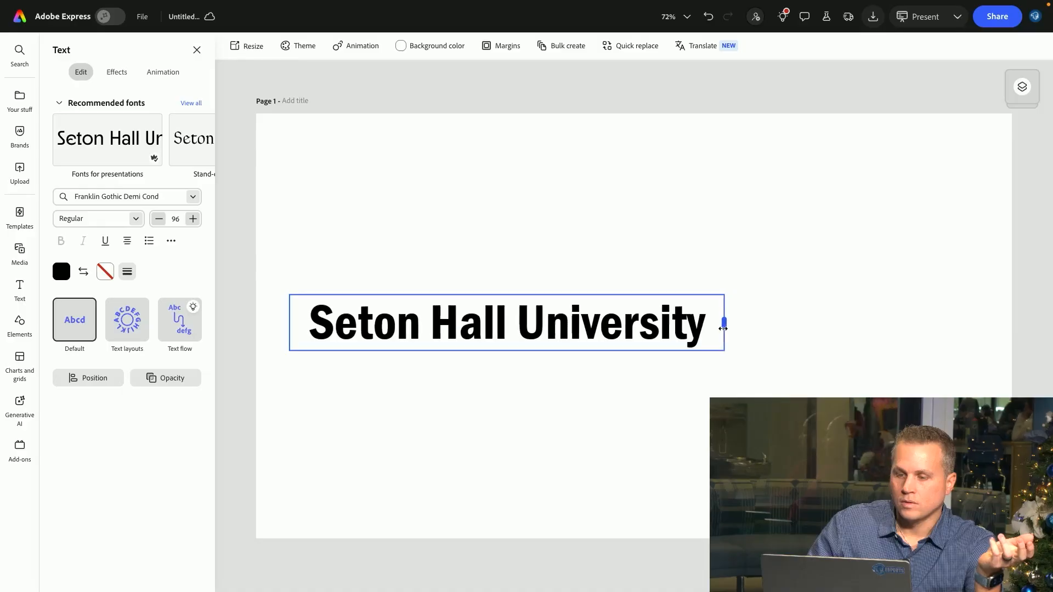
# Move the title box up near the top of the page
pyautogui.doubleClick(549, 300)
pyautogui.moveTo(650, 316); pyautogui.dragTo(650, 170)
pyautogui.click(647, 240)
# Select the title text and open its text color swatches, then close them
pyautogui.click(359, 191)
pyautogui.doubleClick(359, 191)
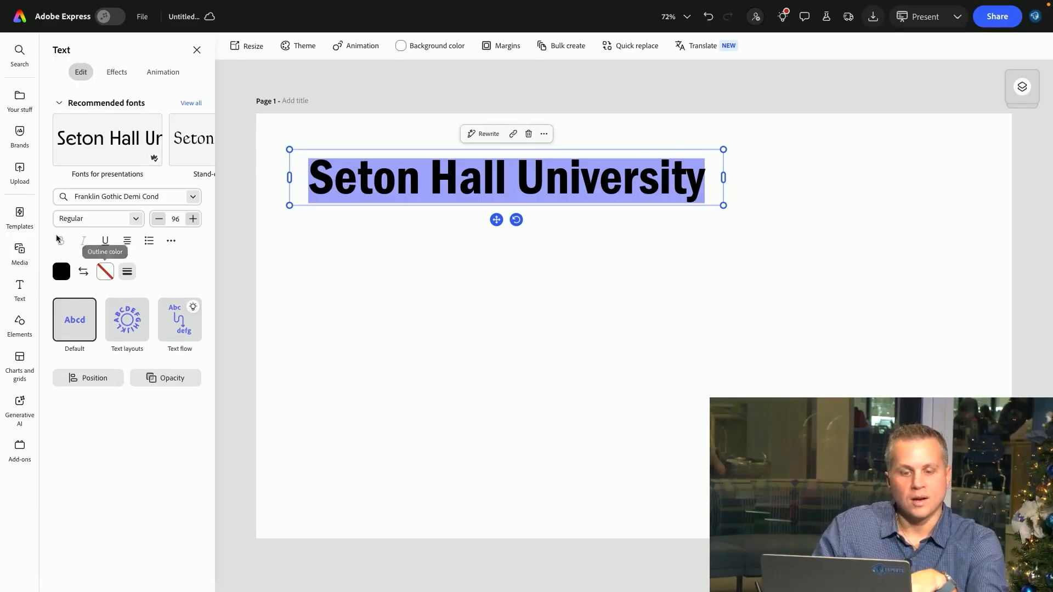
pyautogui.click(57, 271)
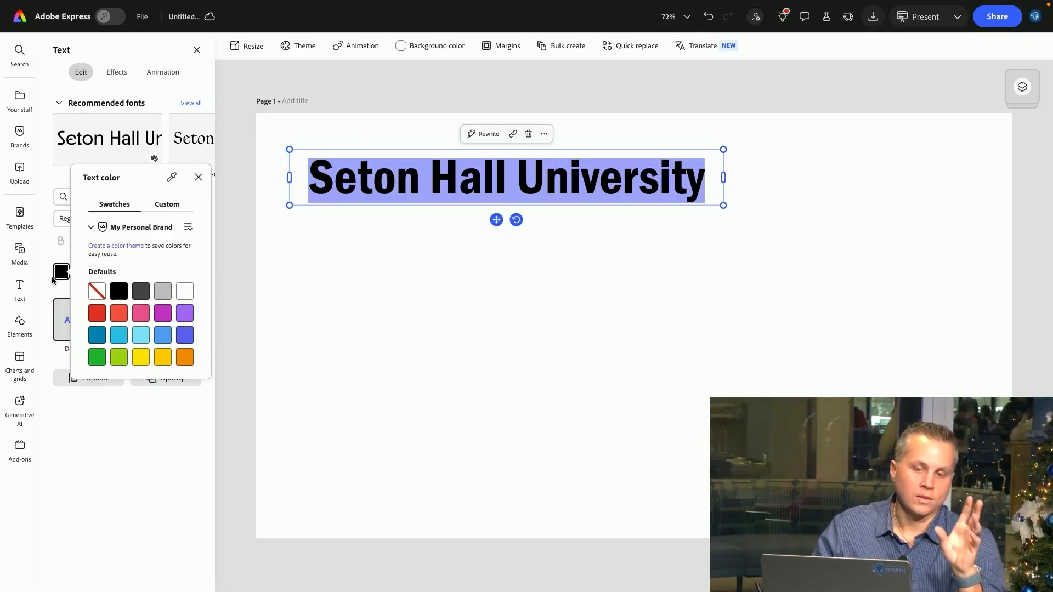
pyautogui.click(351, 365)
# Switch to the Seton Hall University Brand Standards tab, review the page and open its Messaging section
pyautogui.moveTo(439, 3)
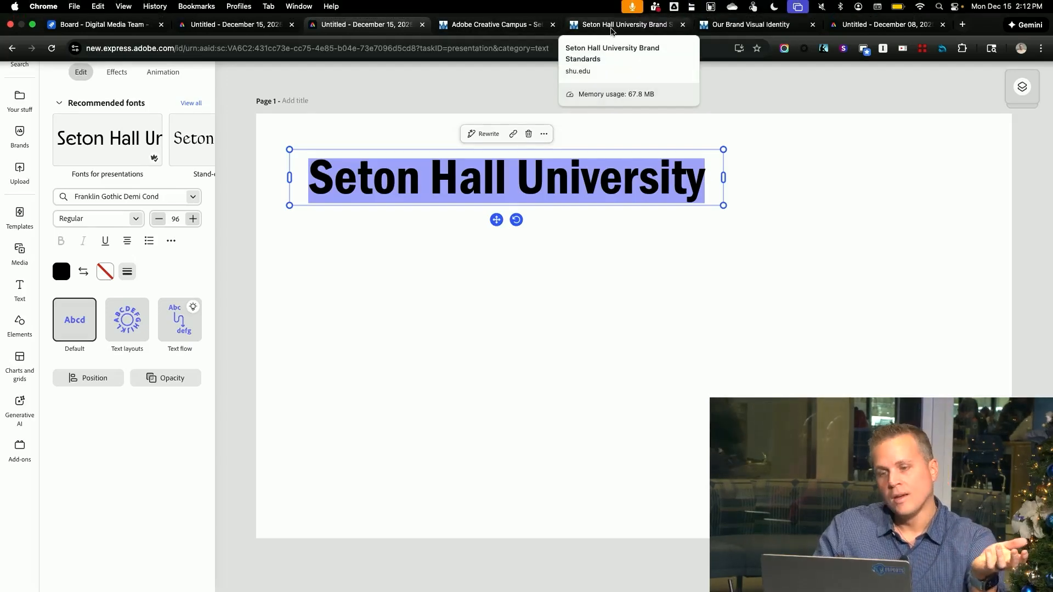
pyautogui.click(614, 25)
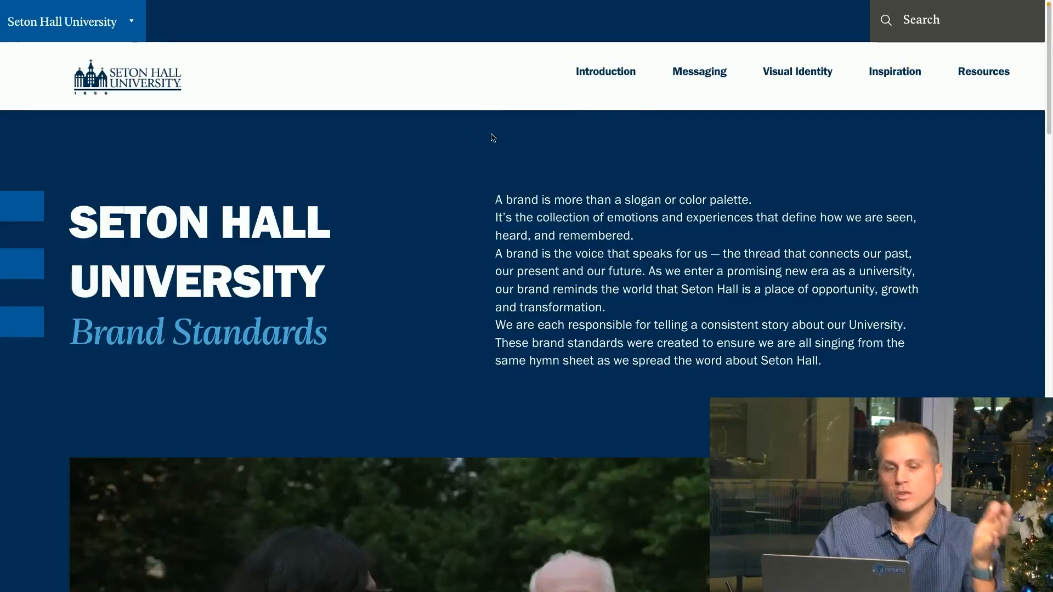
pyautogui.moveTo(274, 2)
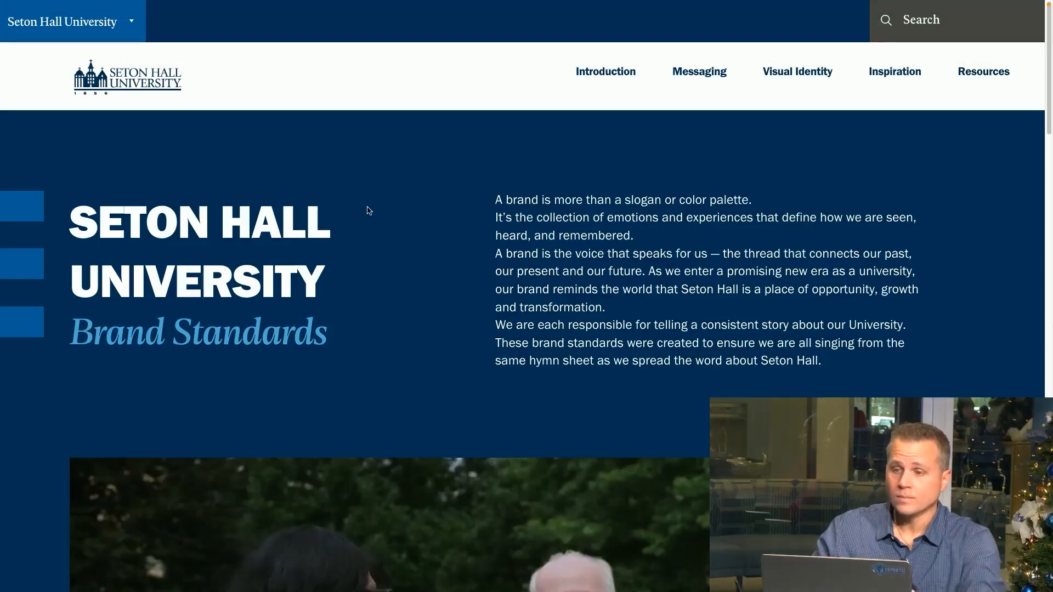
pyautogui.scroll(-10, 559, 165)
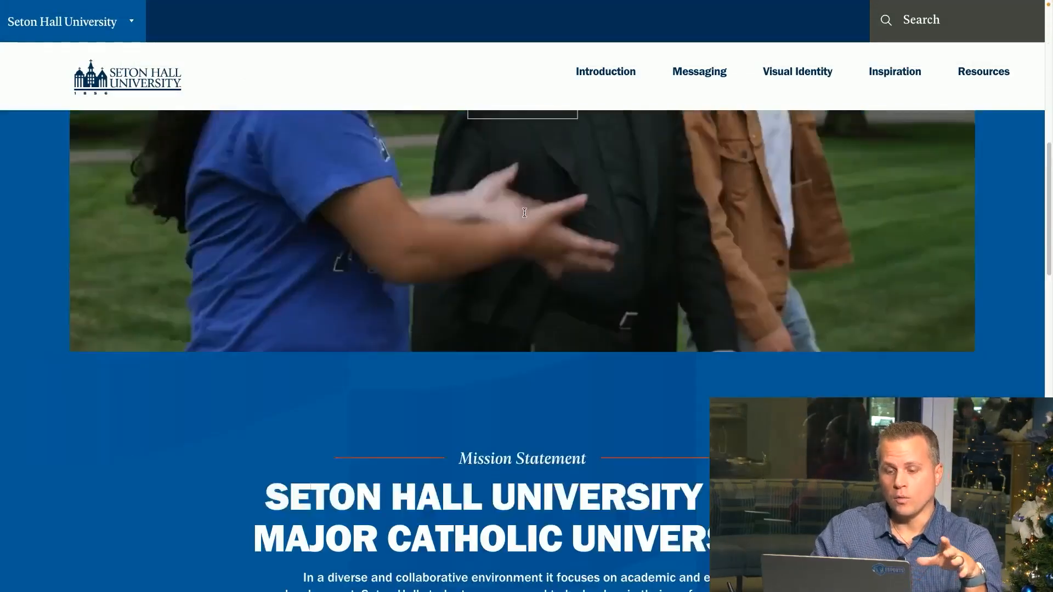
pyautogui.scroll(-5, 524, 213)
pyautogui.scroll(15, 524, 213)
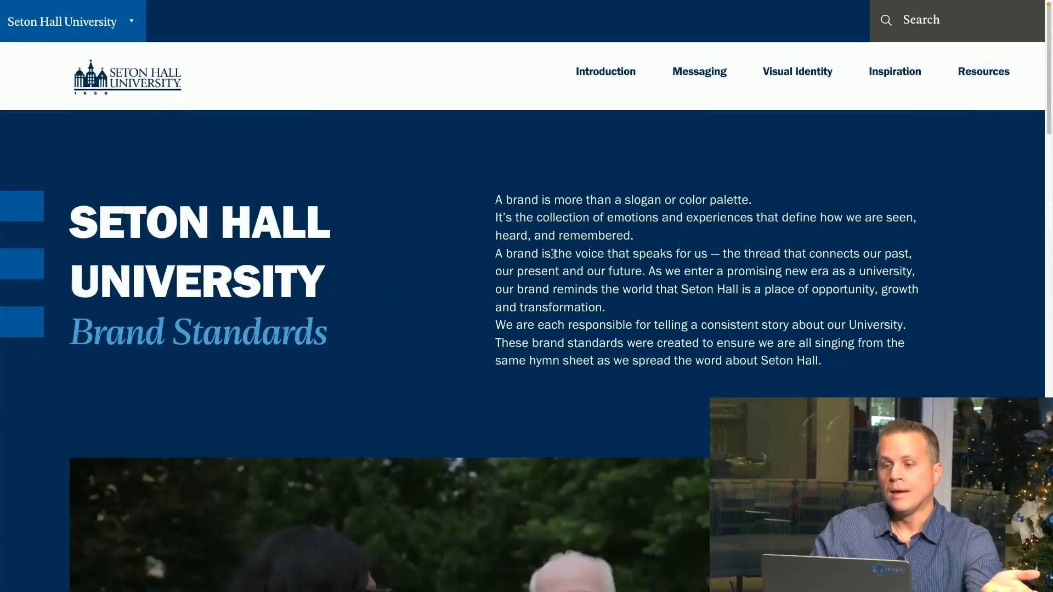
pyautogui.click(709, 76)
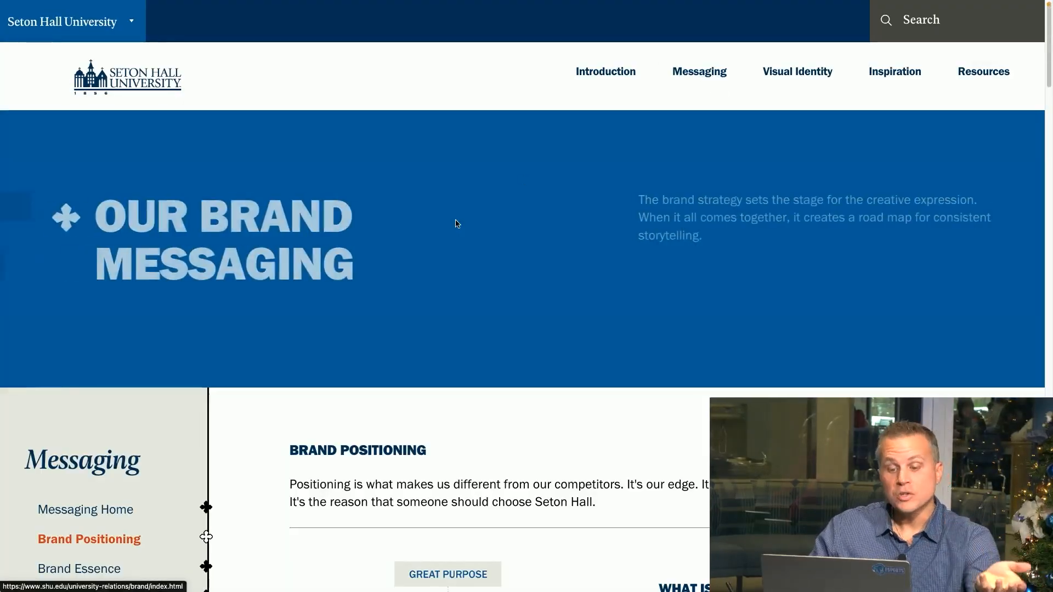
# Scroll through the Messaging section of the brand standards page, reviewing positioning, essence, narrative and pillars
pyautogui.scroll(-7, 462, 225)
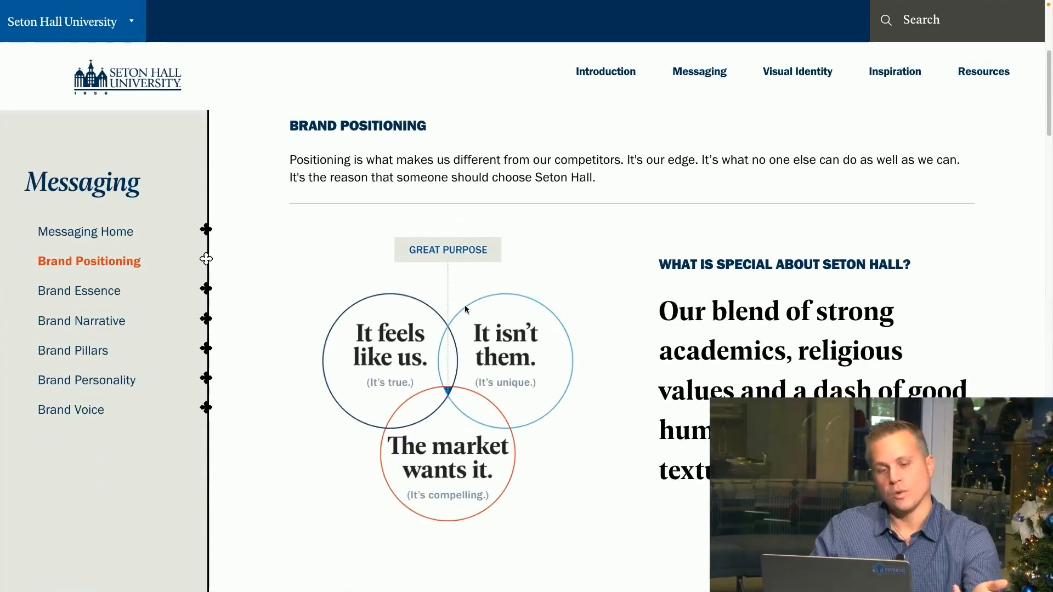
pyautogui.scroll(-3, 453, 271)
pyautogui.scroll(-4, 441, 318)
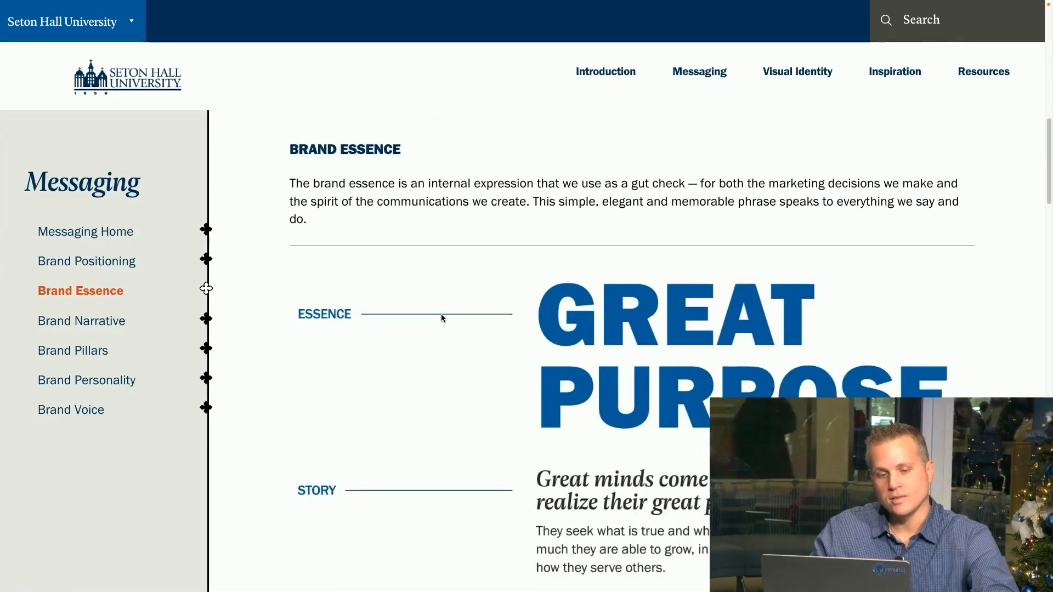
pyautogui.scroll(-5, 416, 329)
pyautogui.scroll(-2, 415, 329)
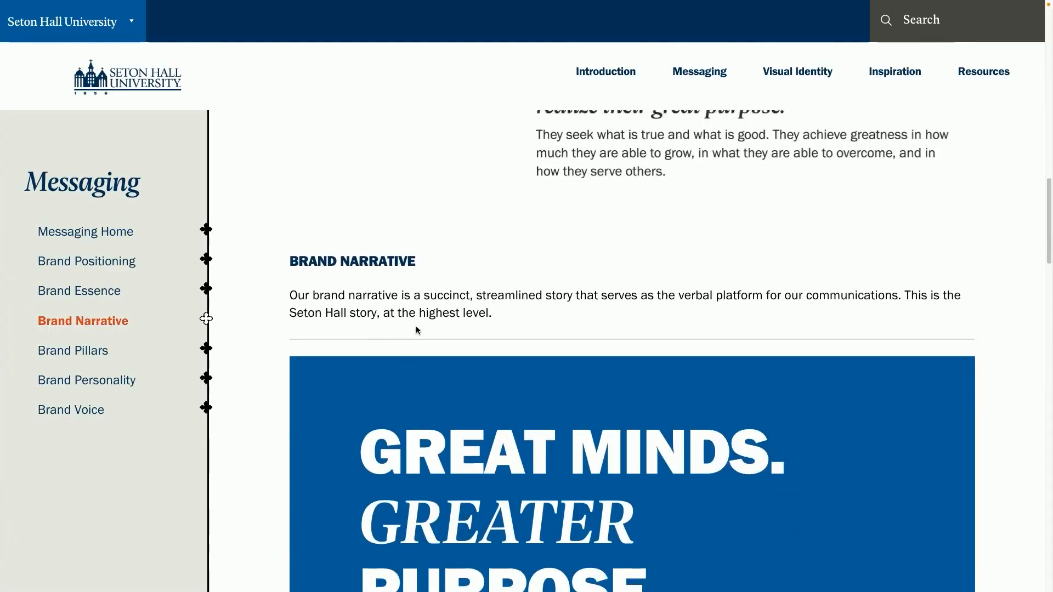
pyautogui.scroll(-6, 436, 315)
pyautogui.scroll(-2, 436, 318)
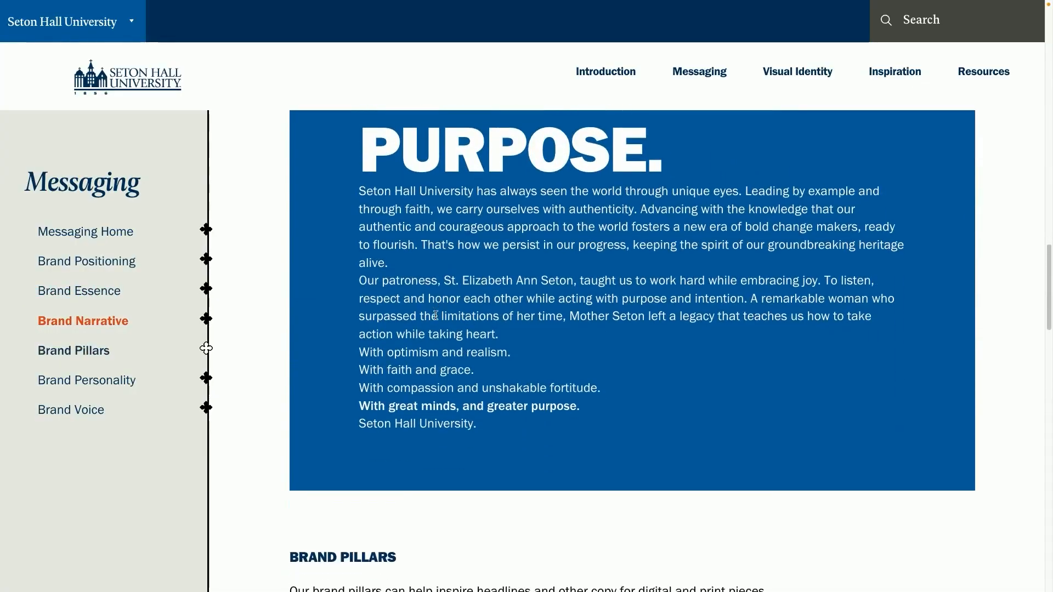
# Open the Visual Identity section and its Color Palette to review the primary and accent brand colors
pyautogui.click(804, 83)
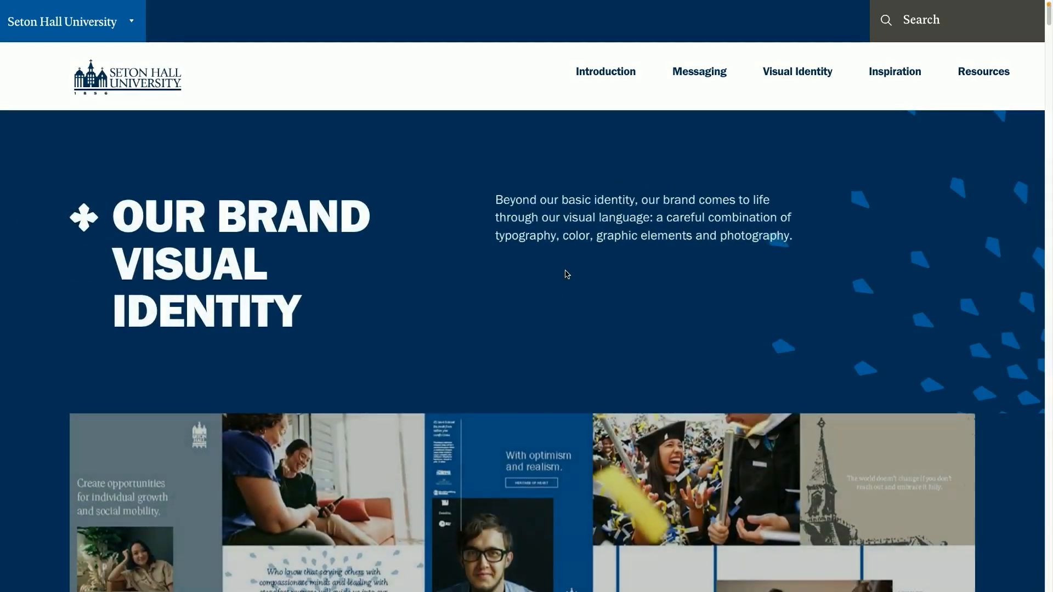
pyautogui.scroll(-15, 581, 290)
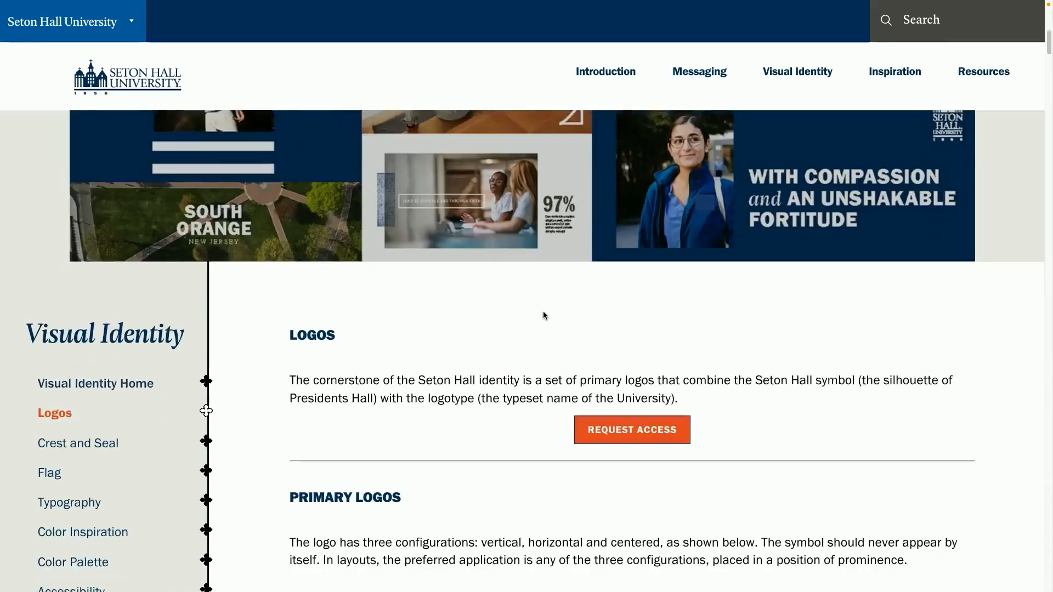
pyautogui.scroll(-10, 542, 315)
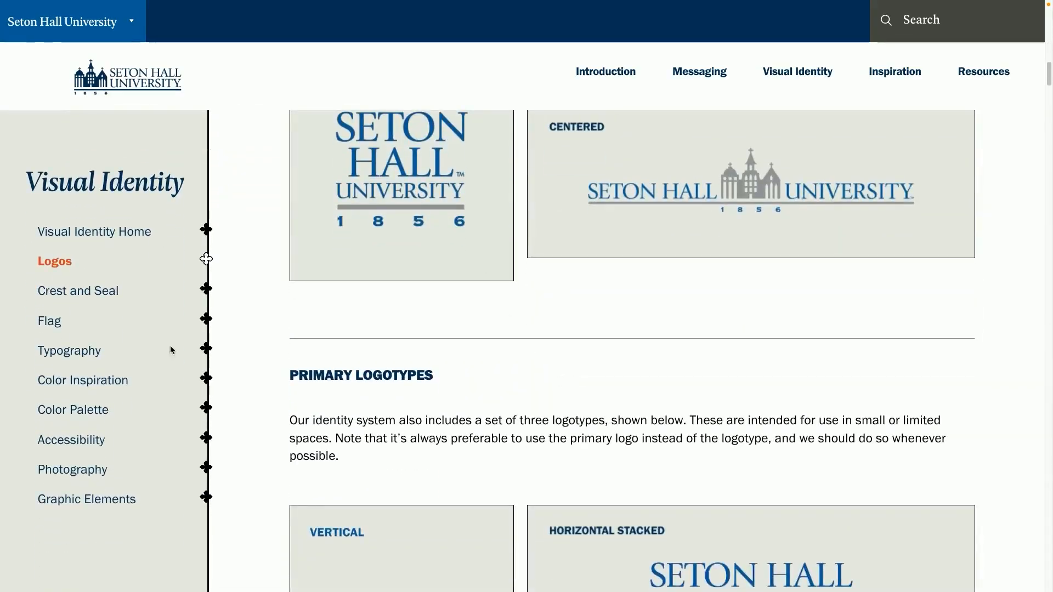
pyautogui.click(96, 412)
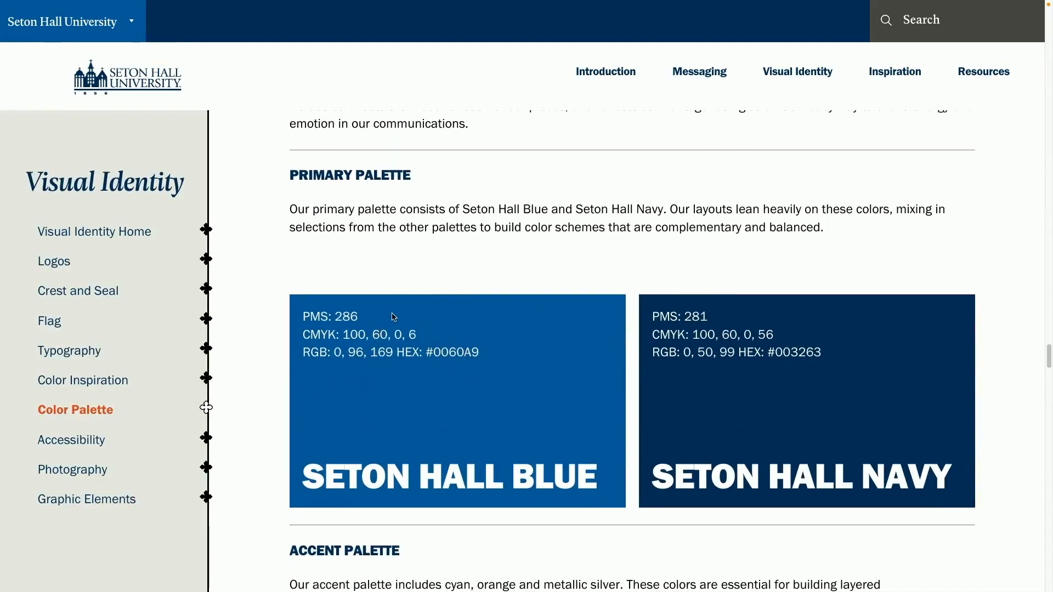
pyautogui.scroll(-10, 407, 348)
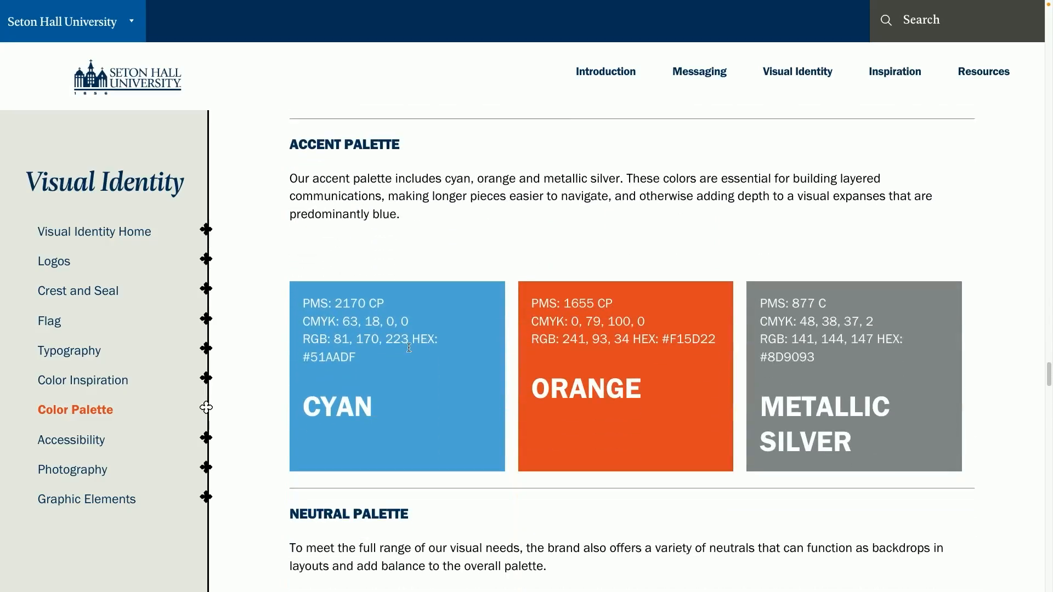
pyautogui.scroll(-3, 409, 349)
pyautogui.scroll(15, 409, 349)
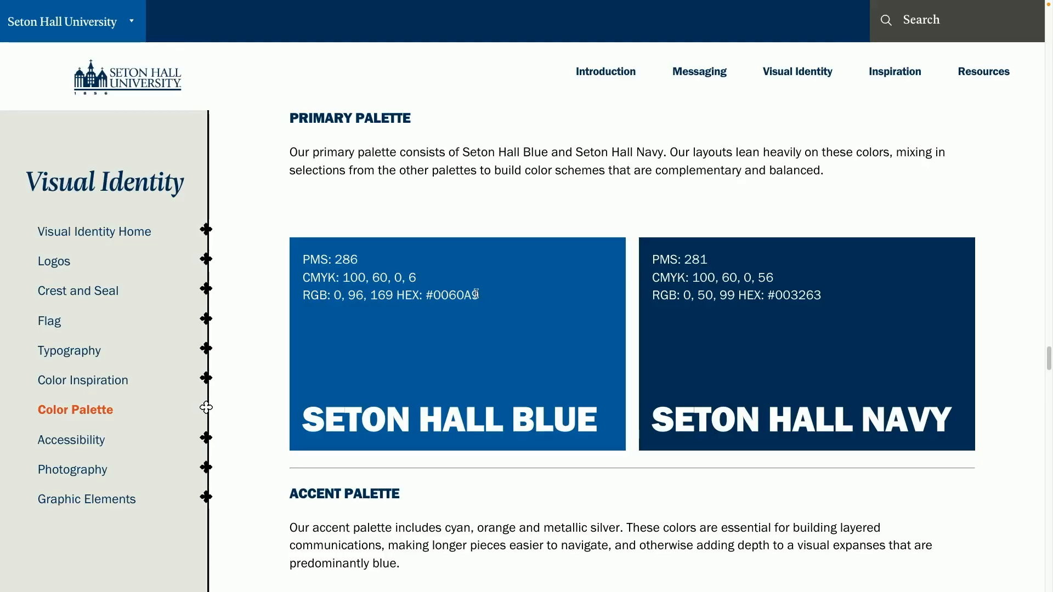
# Copy the Seton Hall Blue hex code 0060A9 and switch back to the Adobe Express tab
pyautogui.moveTo(451, 295); pyautogui.dragTo(434, 295)
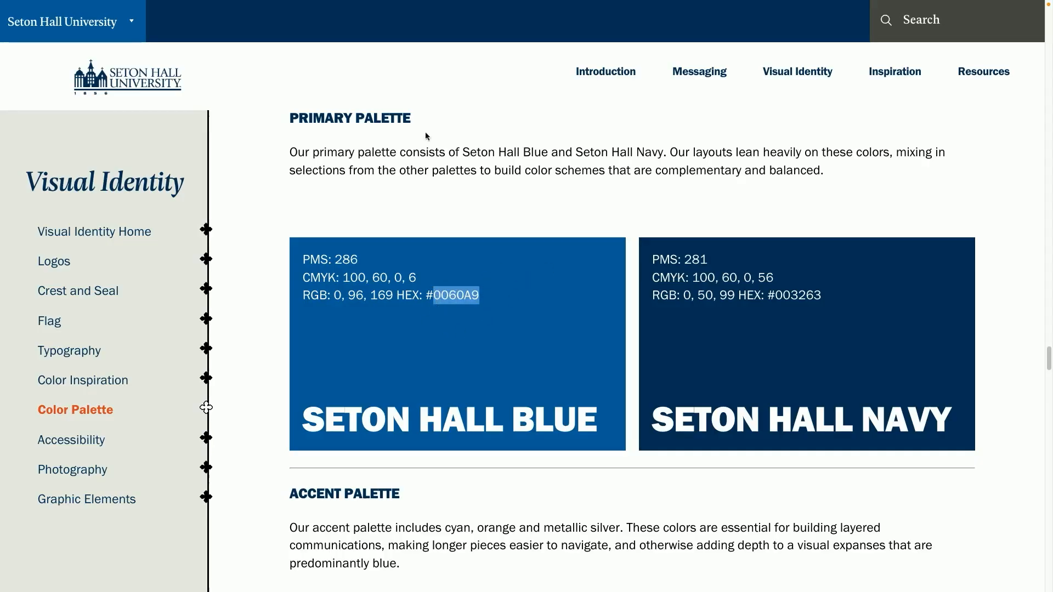
pyautogui.moveTo(322, 4)
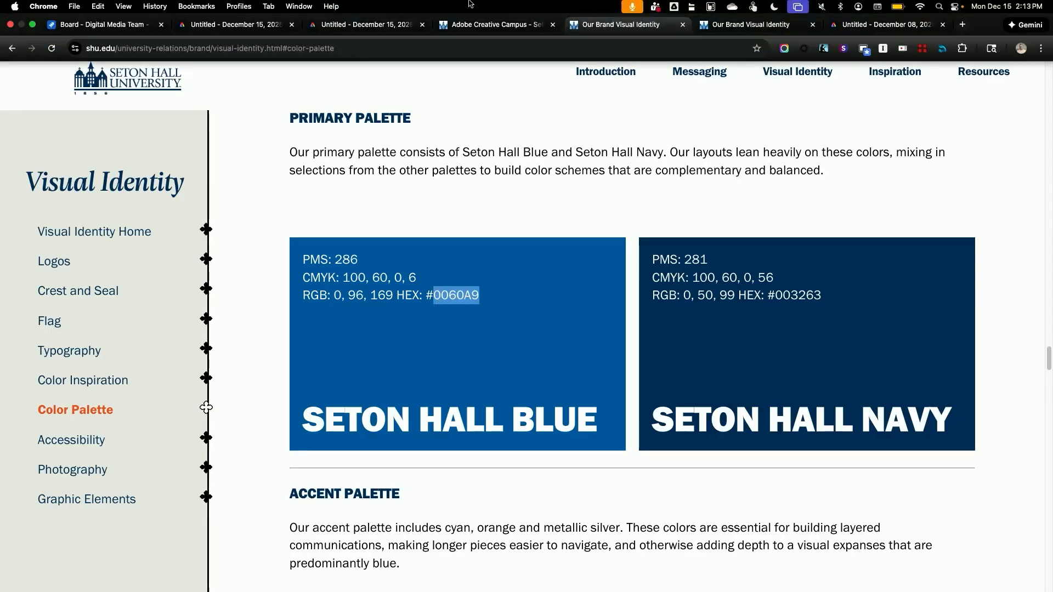
pyautogui.click(376, 25)
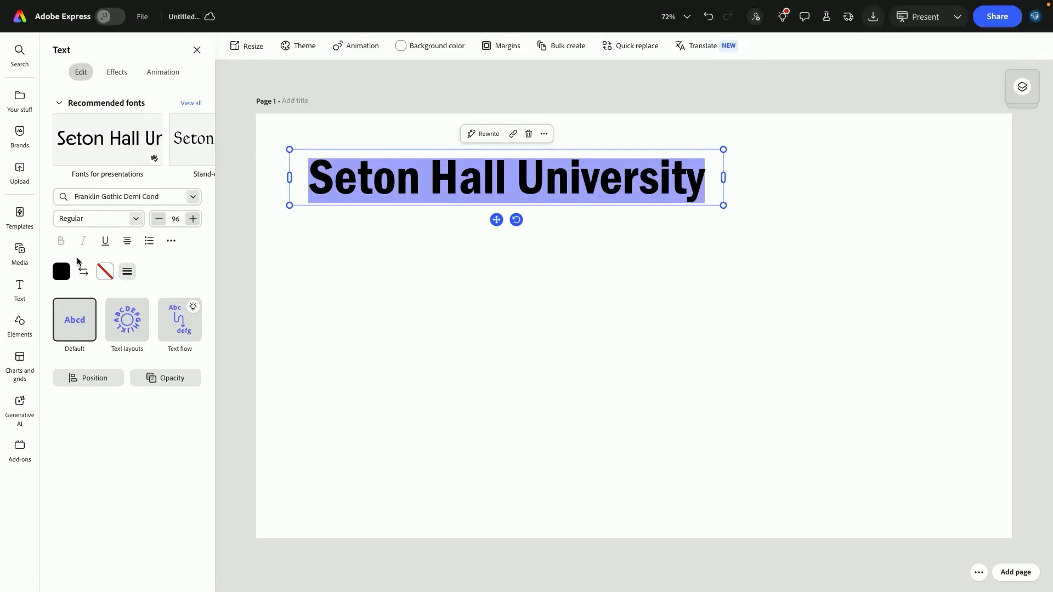
# Set the selected title text's color to hex #0060A9, then deselect the text
pyautogui.click(64, 276)
pyautogui.click(167, 204)
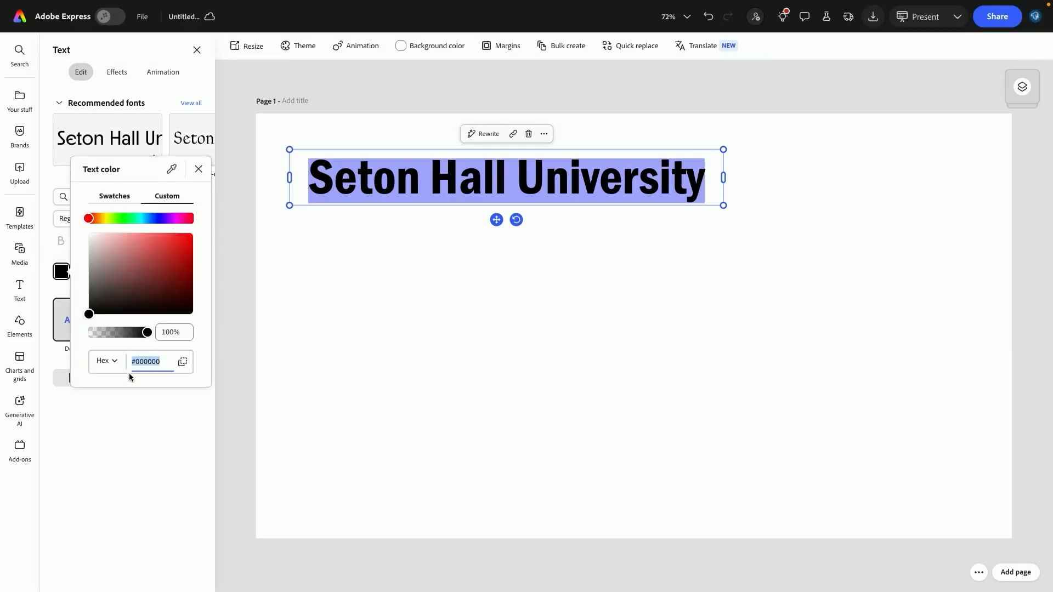
pyautogui.press('Return')
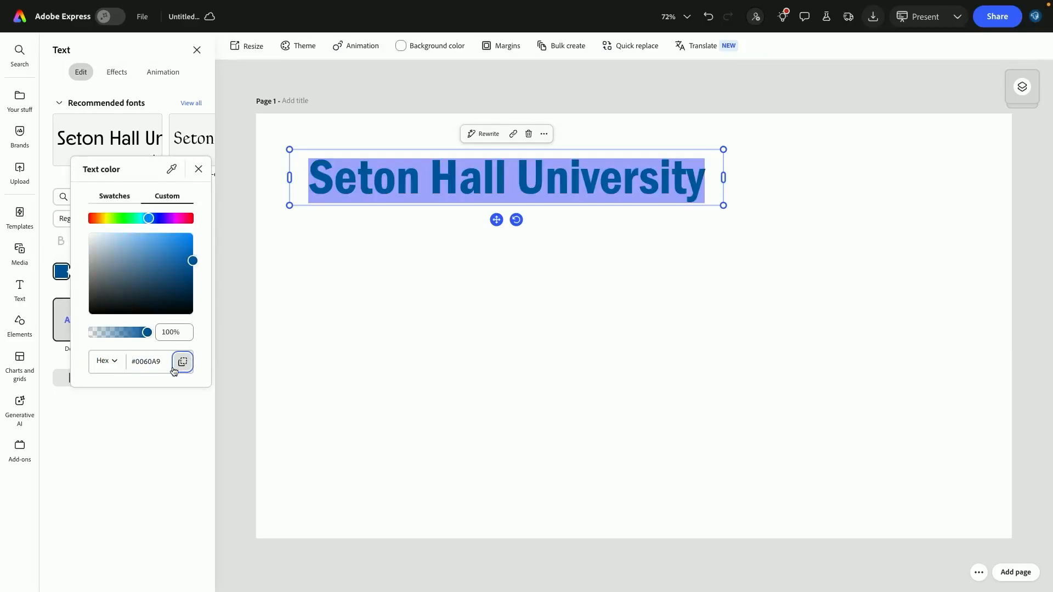
pyautogui.click(348, 315)
pyautogui.click(348, 314)
pyautogui.click(406, 281)
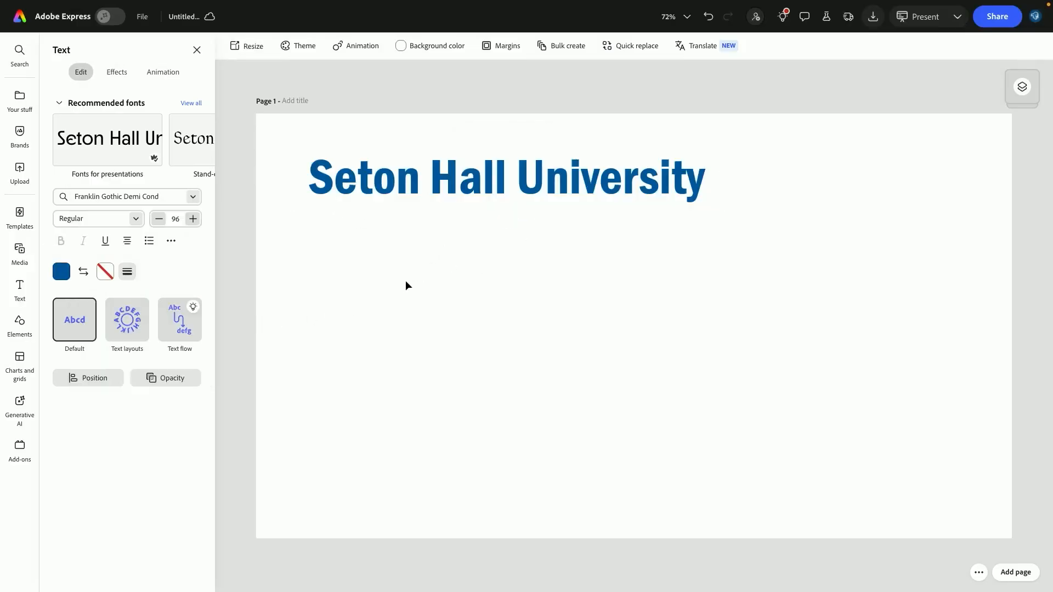
# Add a default body text box to the page
pyautogui.click(483, 176)
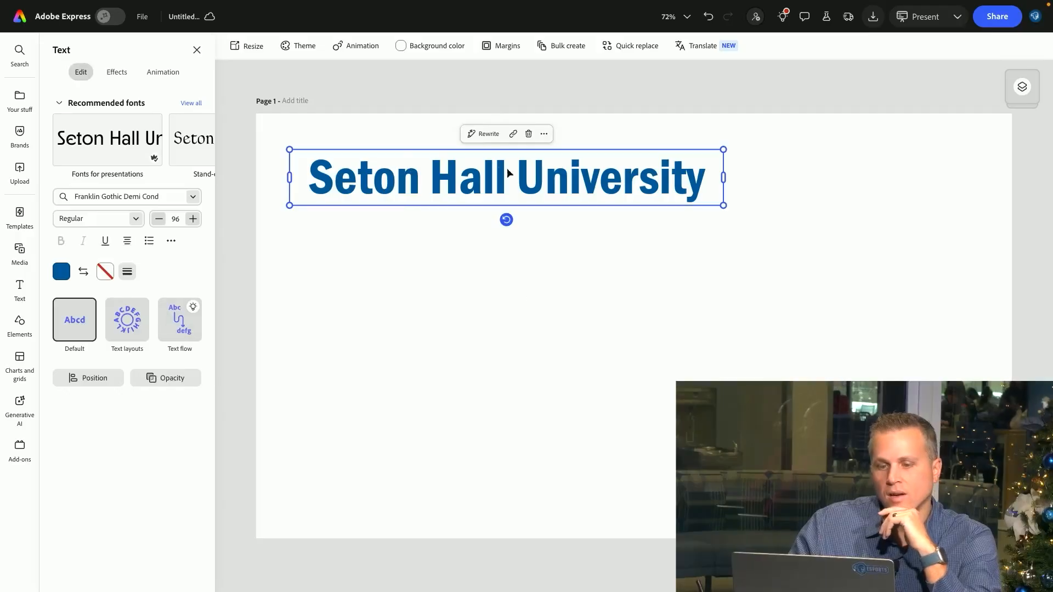
pyautogui.click(369, 301)
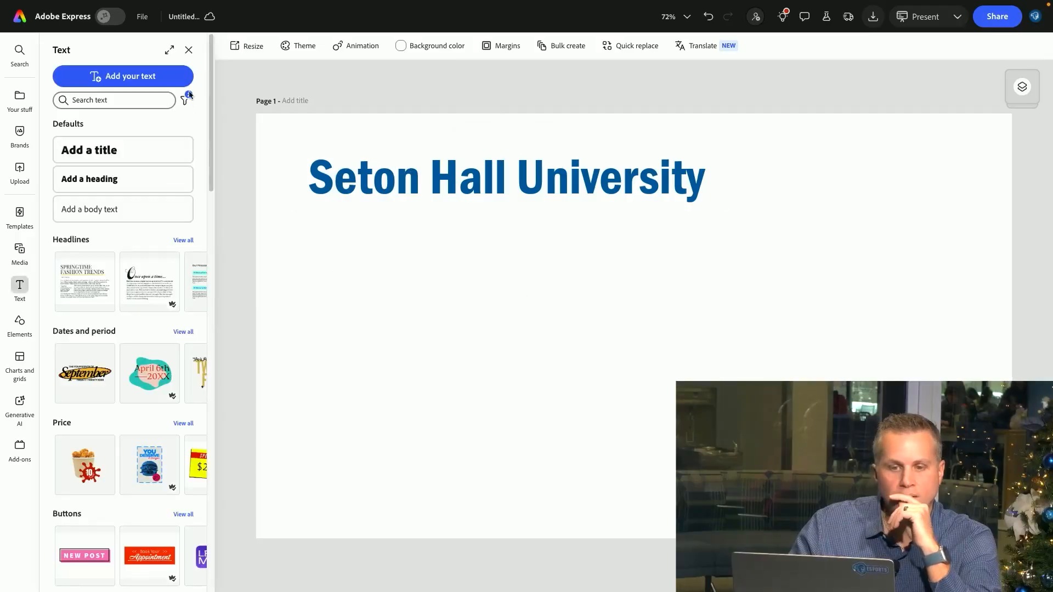
pyautogui.click(117, 214)
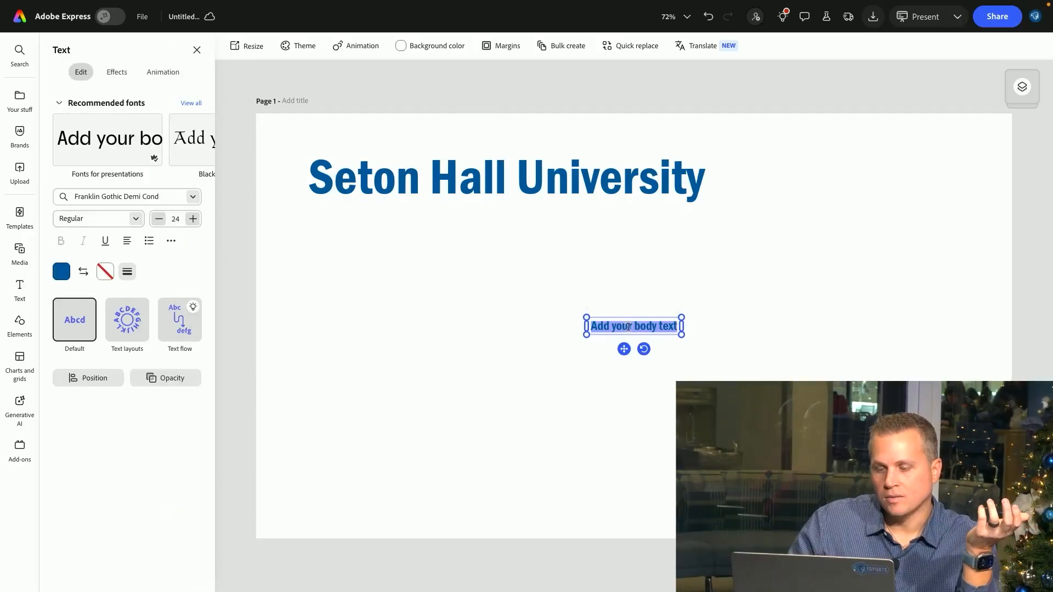
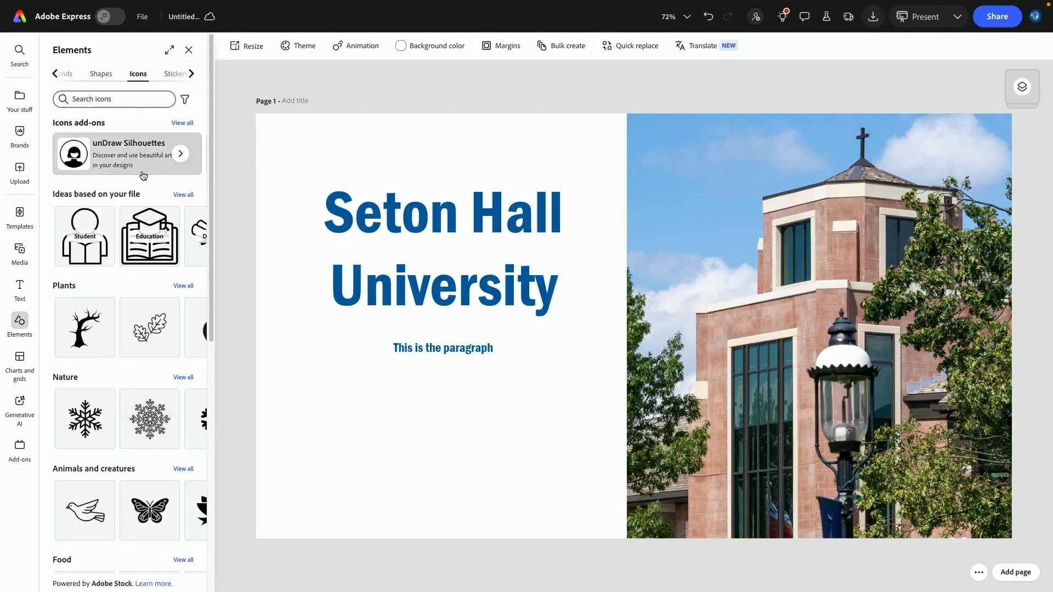
# Search the icons for basketball and add an outline basketball icon, shrinking it below the paragraph text
pyautogui.click(442, 351)
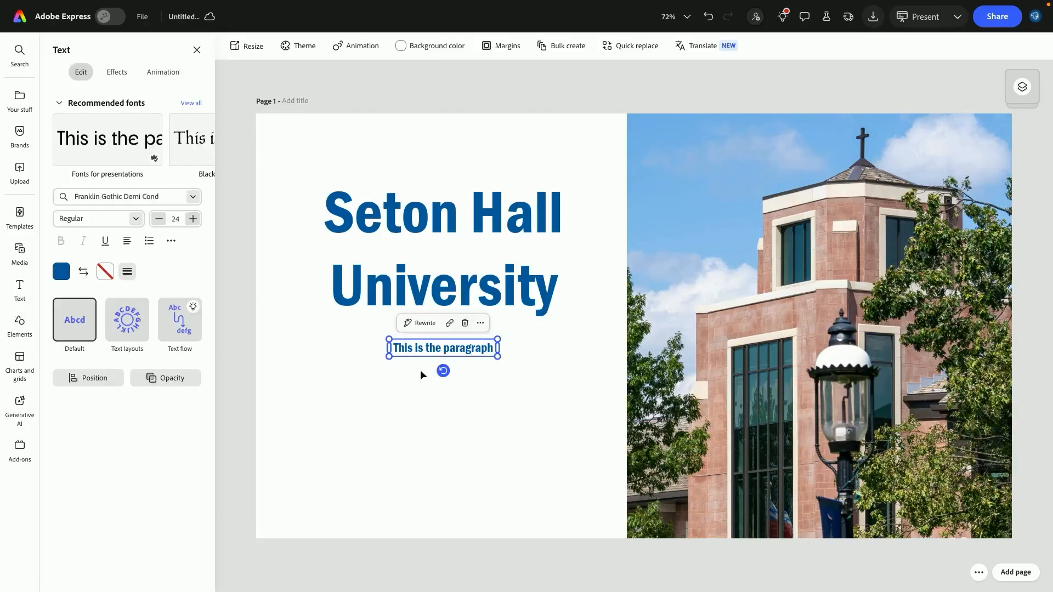
pyautogui.click(407, 376)
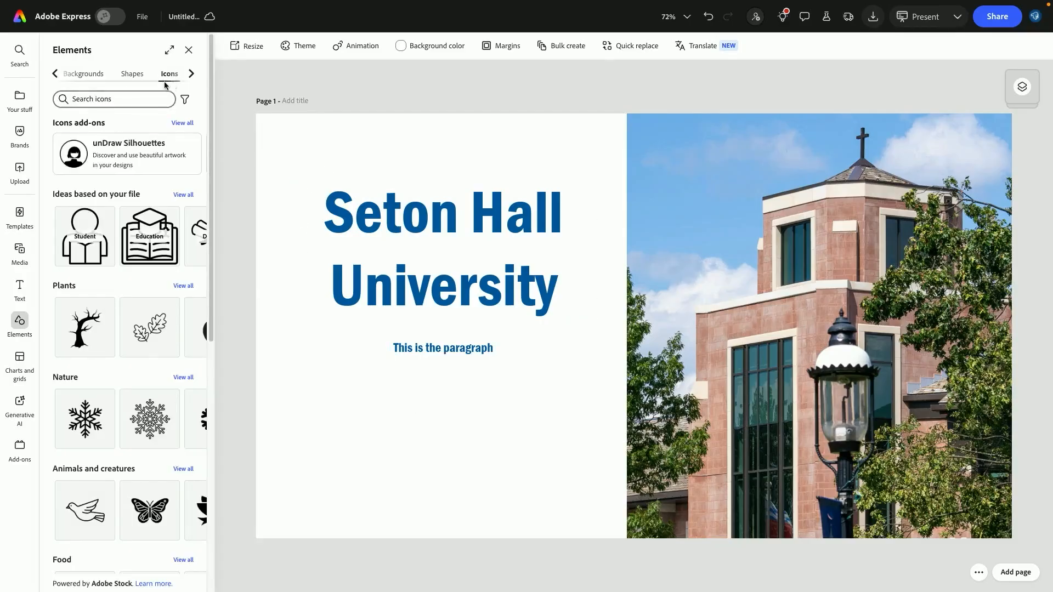
pyautogui.click(159, 100)
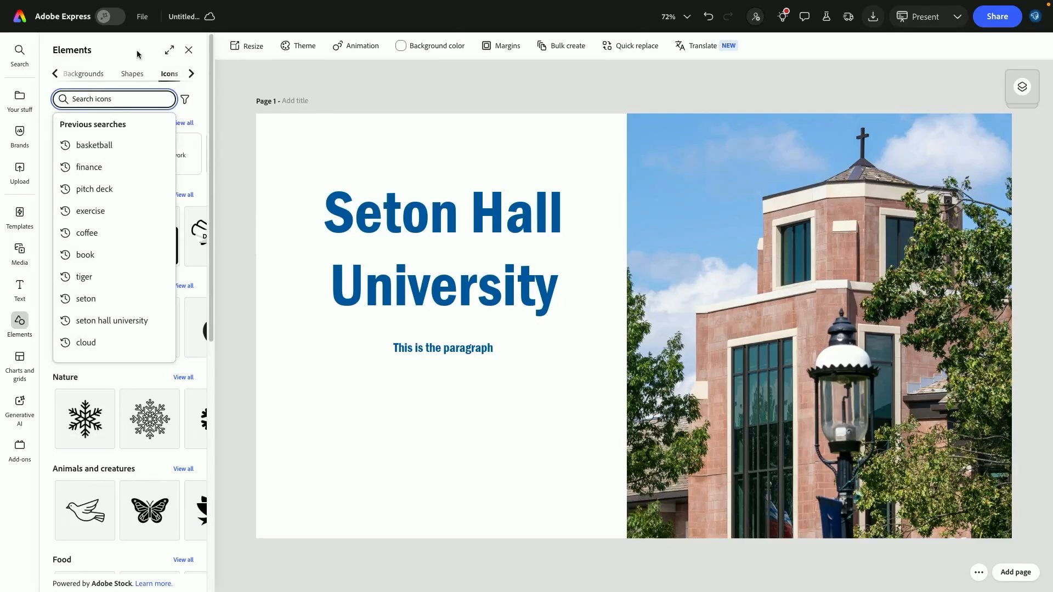
pyautogui.click(99, 144)
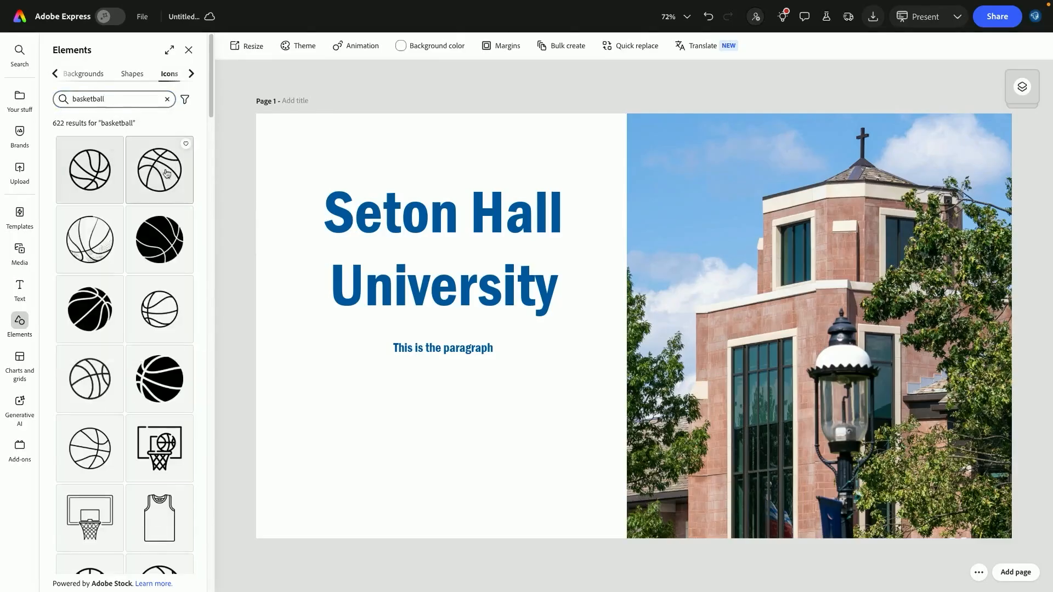
pyautogui.scroll(-8, 159, 160)
pyautogui.scroll(8, 160, 160)
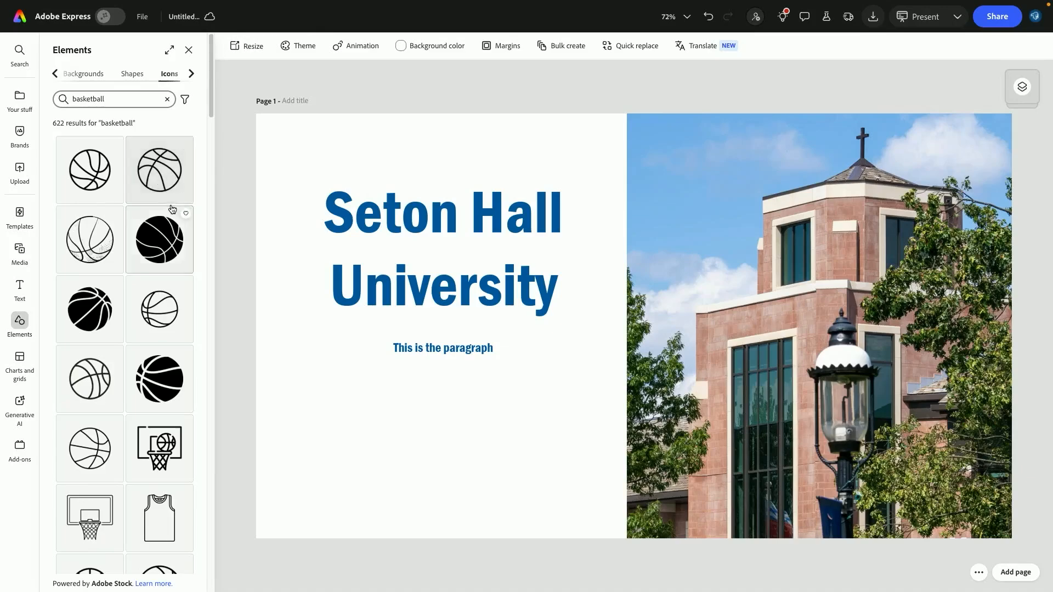
pyautogui.click(159, 186)
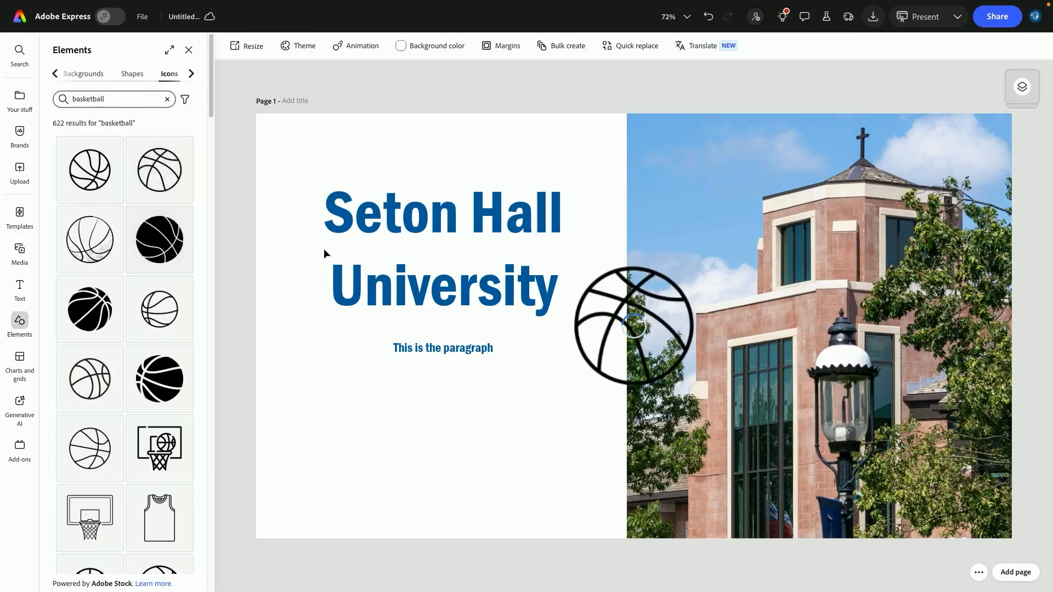
pyautogui.moveTo(697, 266); pyautogui.dragTo(427, 410)
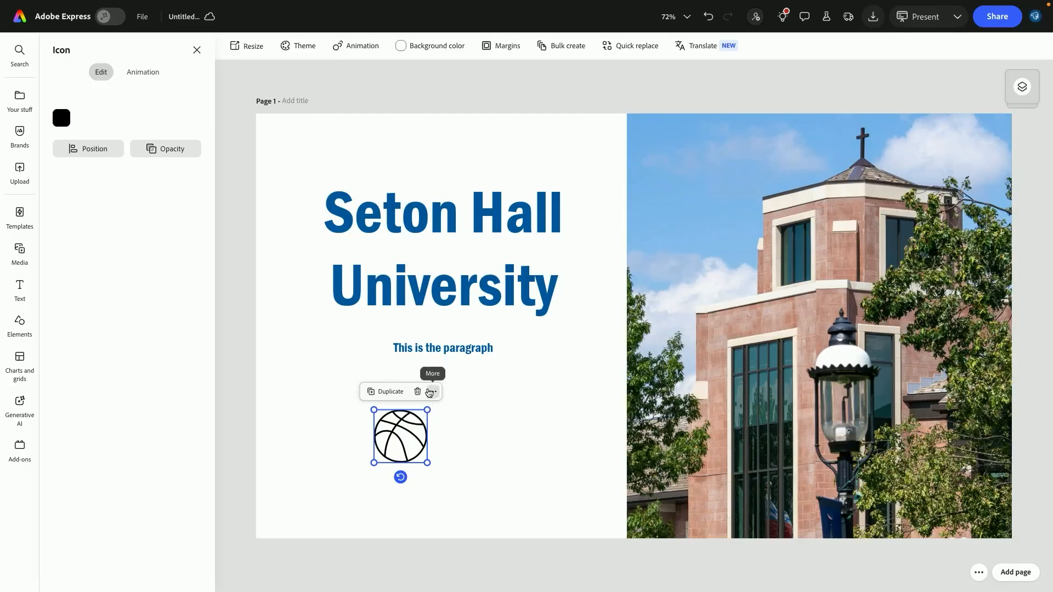
# Color the basketball icon with the teal default swatch and move it left of the paragraph text
pyautogui.click(62, 118)
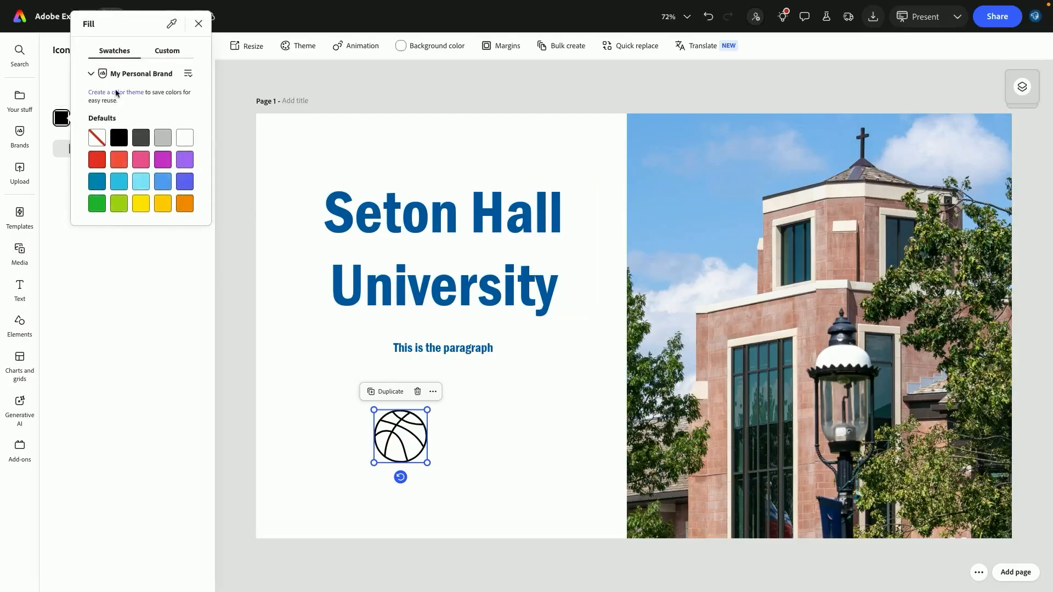
pyautogui.click(173, 53)
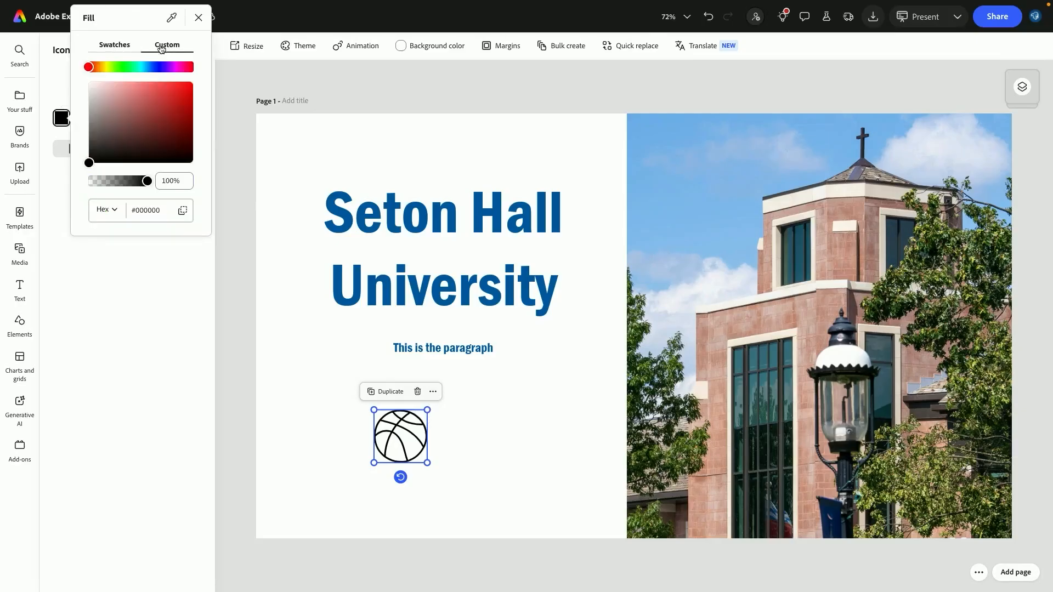
pyautogui.click(142, 47)
pyautogui.click(98, 182)
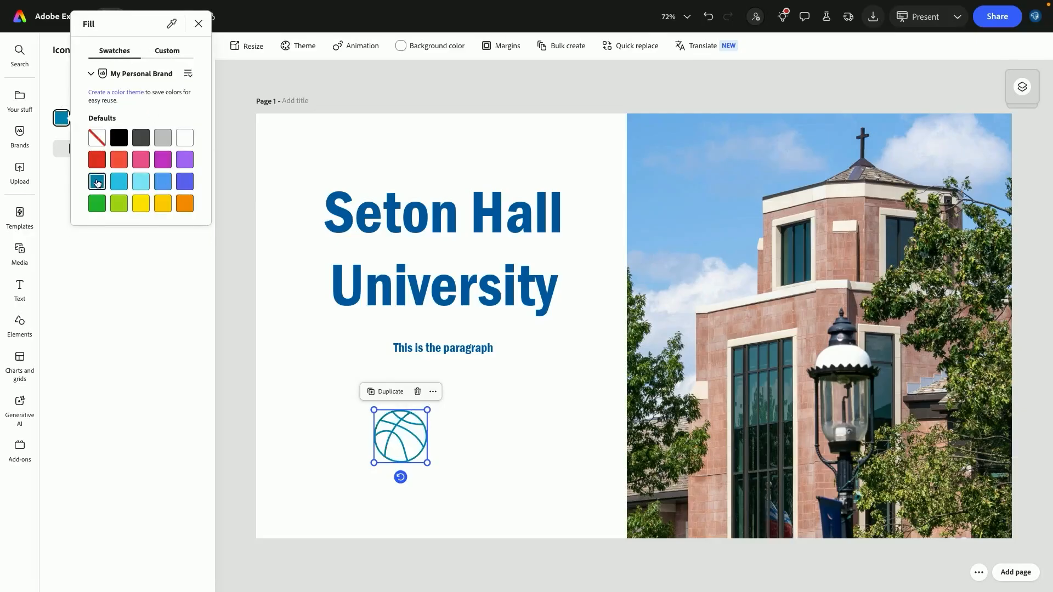
pyautogui.click(311, 387)
pyautogui.moveTo(427, 410); pyautogui.dragTo(347, 350)
# Replace the paragraph text with Basketball and nudge it beside the icon
pyautogui.moveTo(431, 352); pyautogui.dragTo(417, 354)
pyautogui.doubleClick(417, 351)
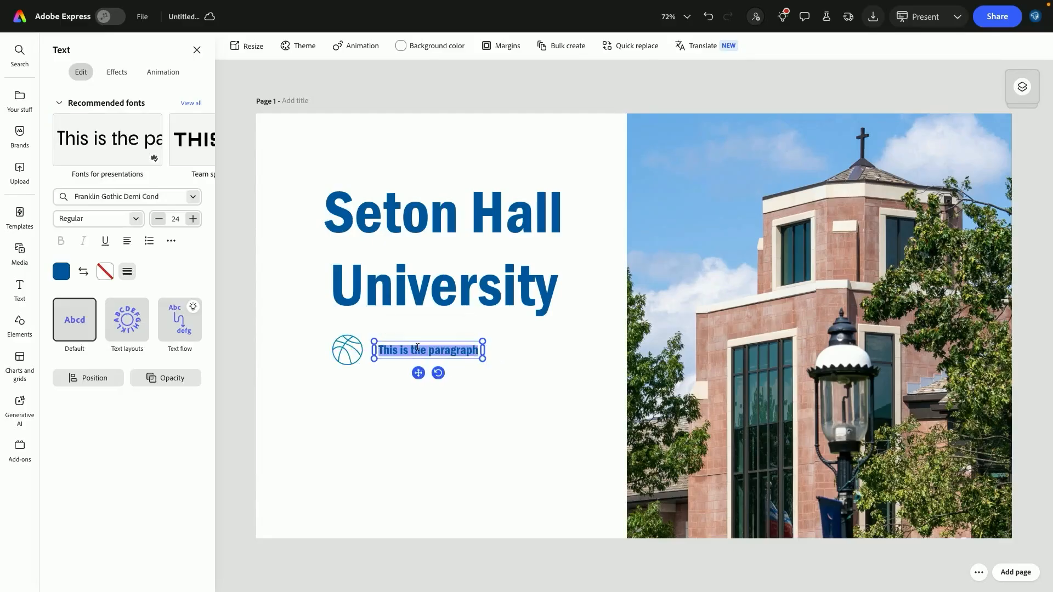
pyautogui.press('BackSpace')
pyautogui.write('Baskwr')
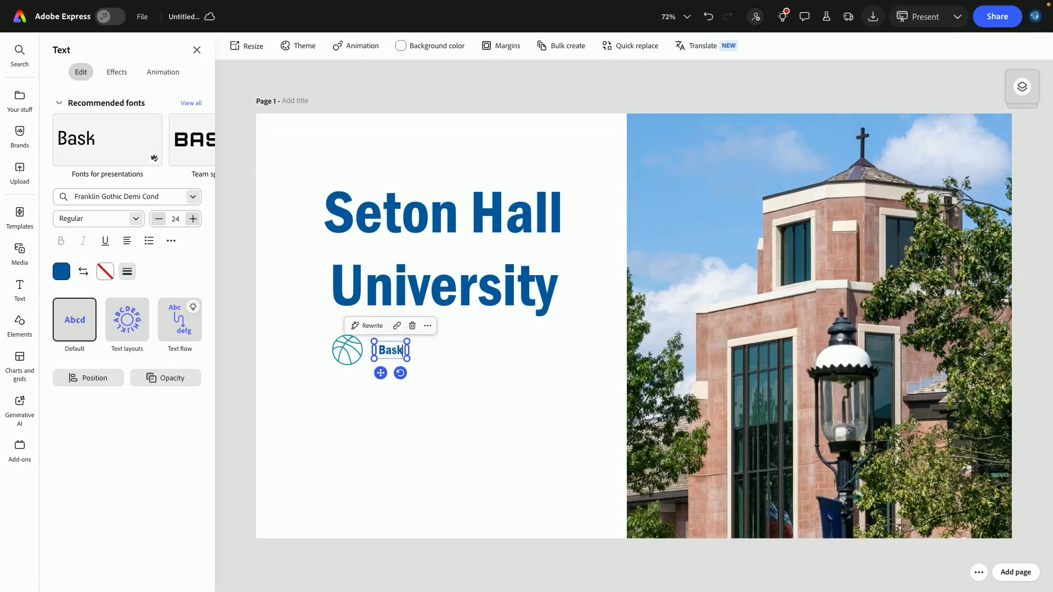
pyautogui.press('BackSpace')
pyautogui.press('BackSpace')
pyautogui.write('etball')
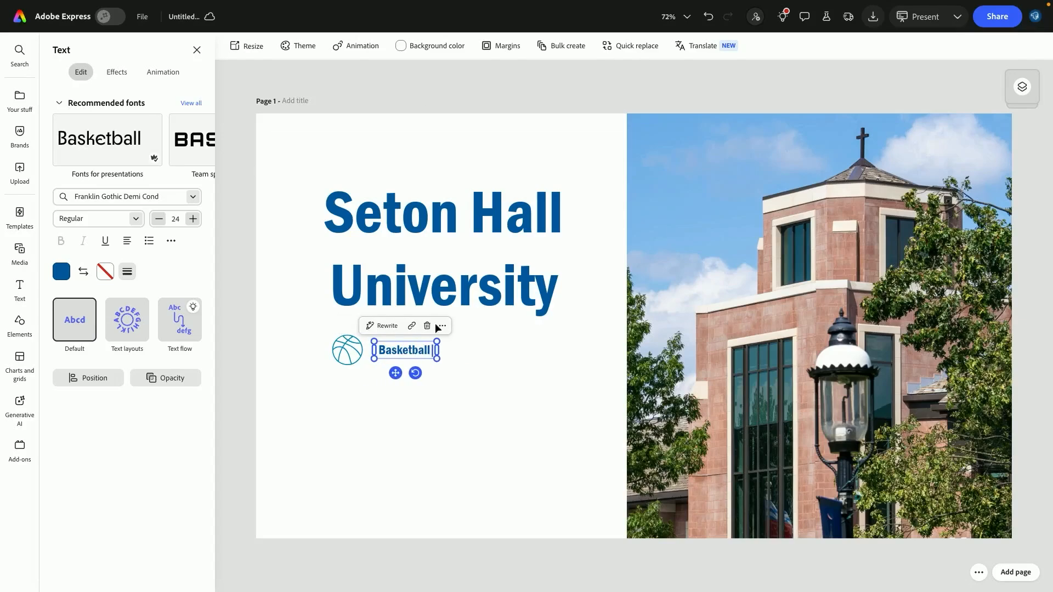
pyautogui.press('Escape')
pyautogui.moveTo(404, 354); pyautogui.dragTo(399, 356)
pyautogui.click(420, 392)
# Add a filled basketball icon and resize it small below the outline basketball icon
pyautogui.click(360, 353)
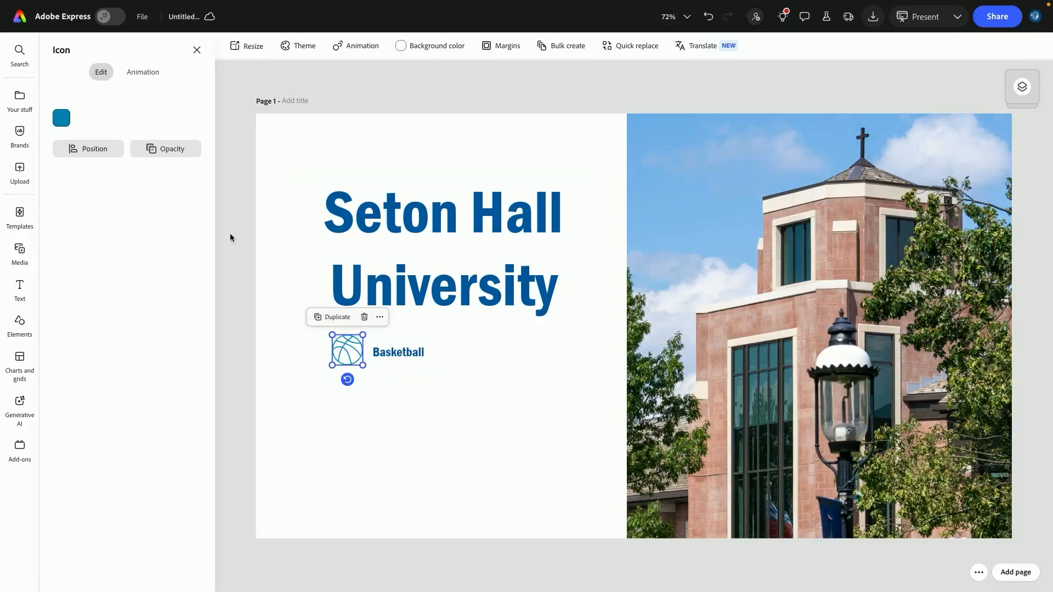
pyautogui.click(30, 331)
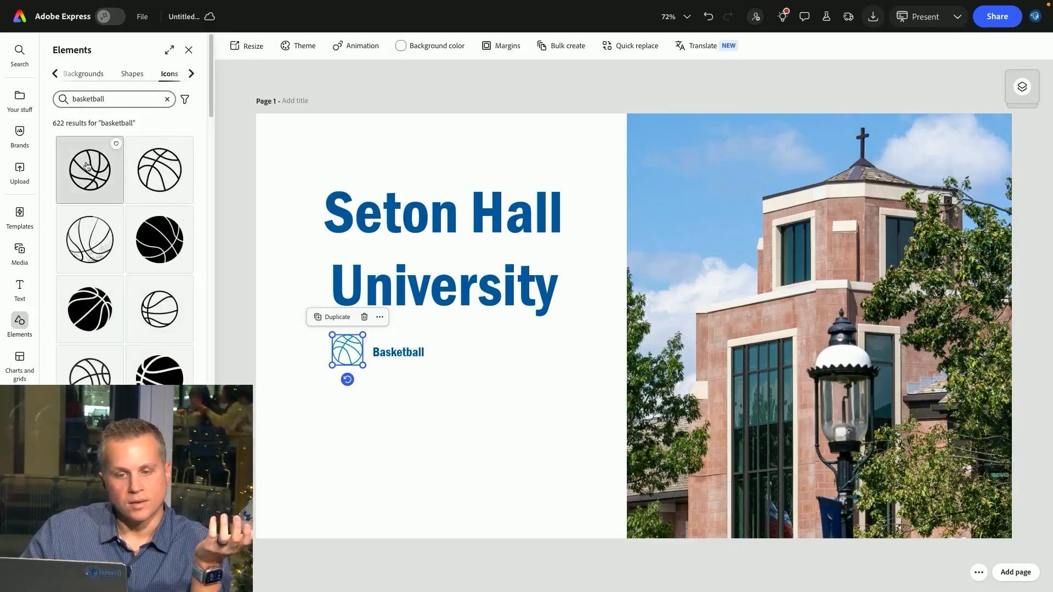
pyautogui.click(90, 318)
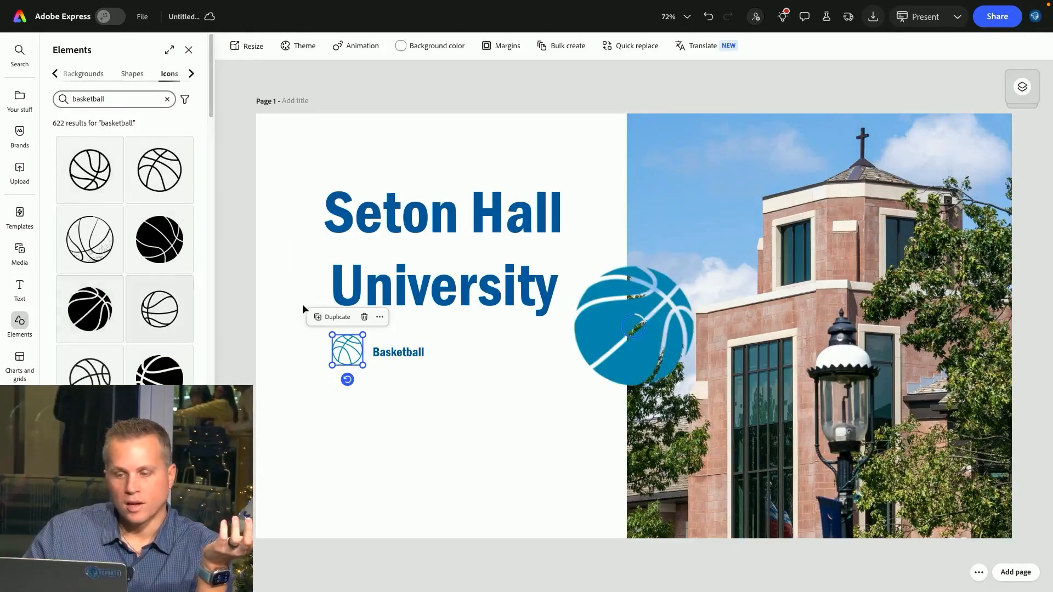
pyautogui.click(609, 329)
pyautogui.moveTo(630, 322); pyautogui.dragTo(363, 388)
# Shrink the title text slightly by resizing its box
pyautogui.click(388, 201)
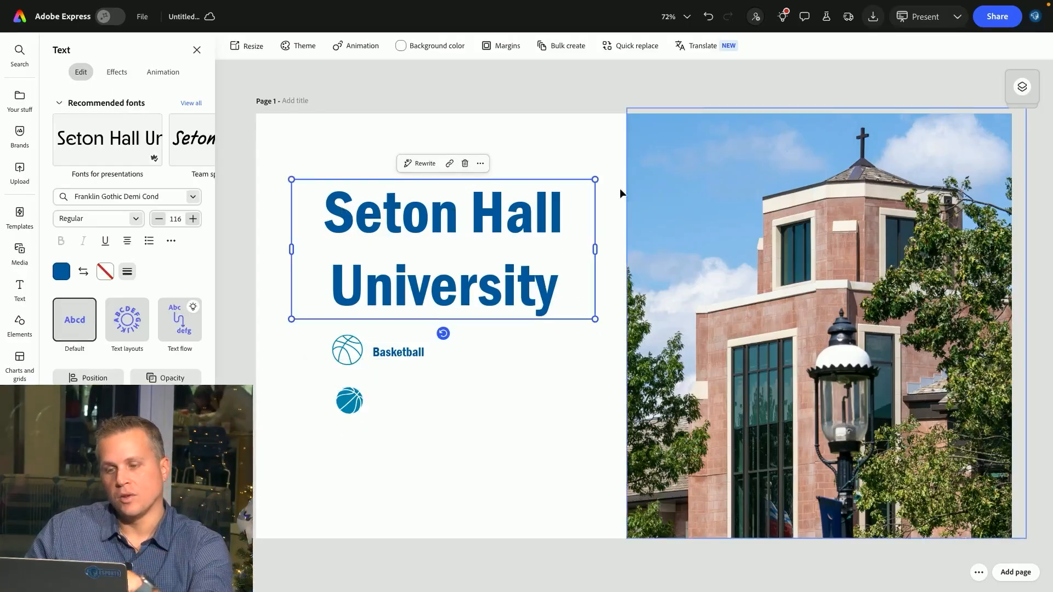
pyautogui.moveTo(595, 180); pyautogui.dragTo(581, 274)
# Enlarge the building photo slightly upward and leftward so it fills the page's right side
pyautogui.click(686, 363)
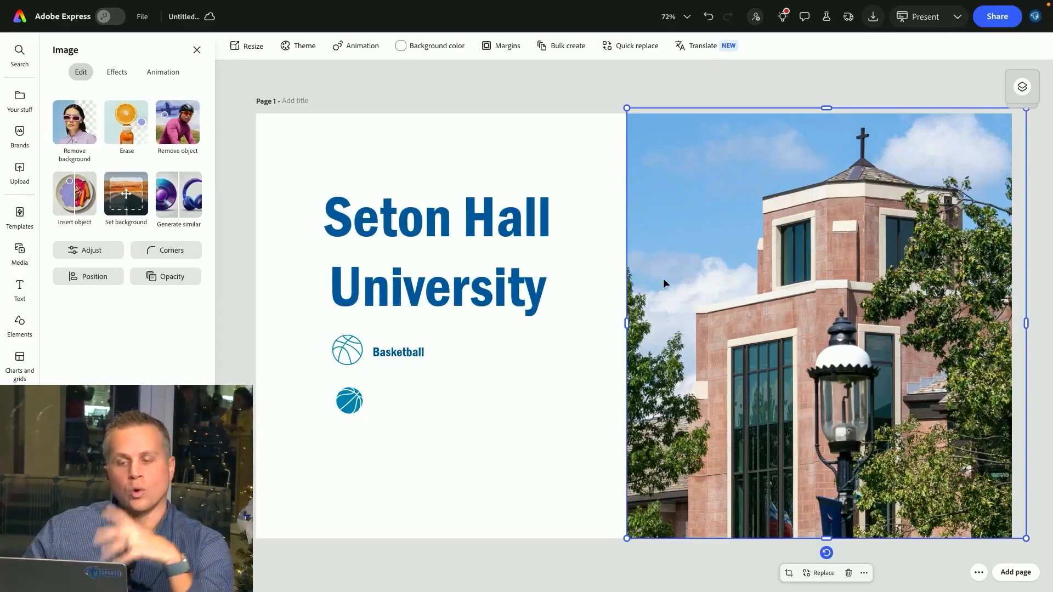
pyautogui.moveTo(627, 109)
pyautogui.mouseDown()
pyautogui.moveTo(670, 153)
pyautogui.moveTo(618, 100)
pyautogui.mouseUp()
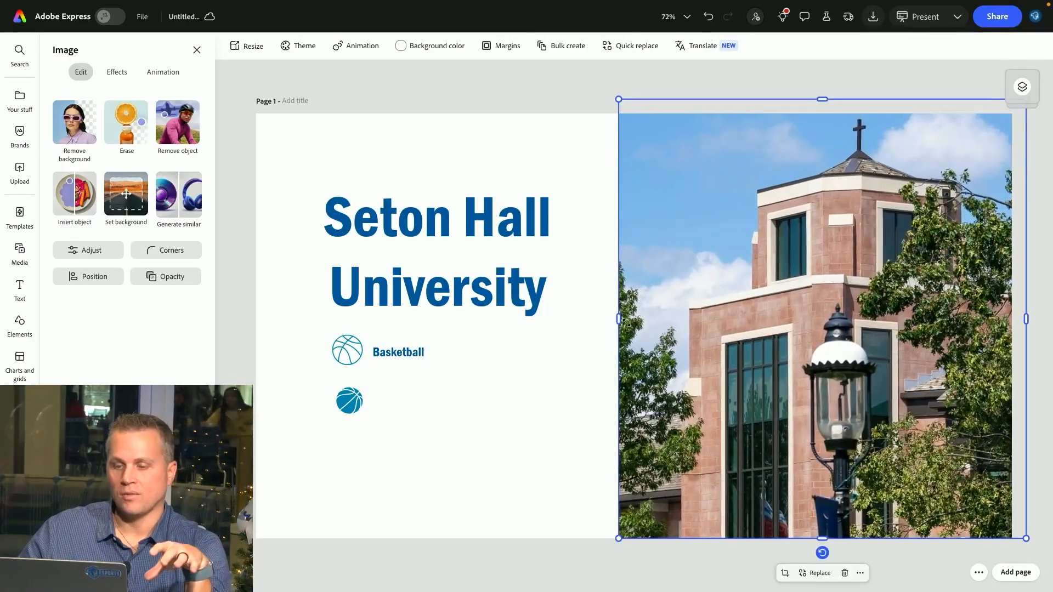
pyautogui.moveTo(619, 320)
pyautogui.mouseDown()
pyautogui.moveTo(732, 305)
pyautogui.moveTo(778, 313)
pyautogui.moveTo(619, 328)
pyautogui.moveTo(470, 326)
pyautogui.moveTo(670, 294)
pyautogui.moveTo(591, 296)
pyautogui.moveTo(685, 298)
pyautogui.moveTo(606, 303)
pyautogui.moveTo(616, 305)
pyautogui.mouseUp()
pyautogui.click(584, 357)
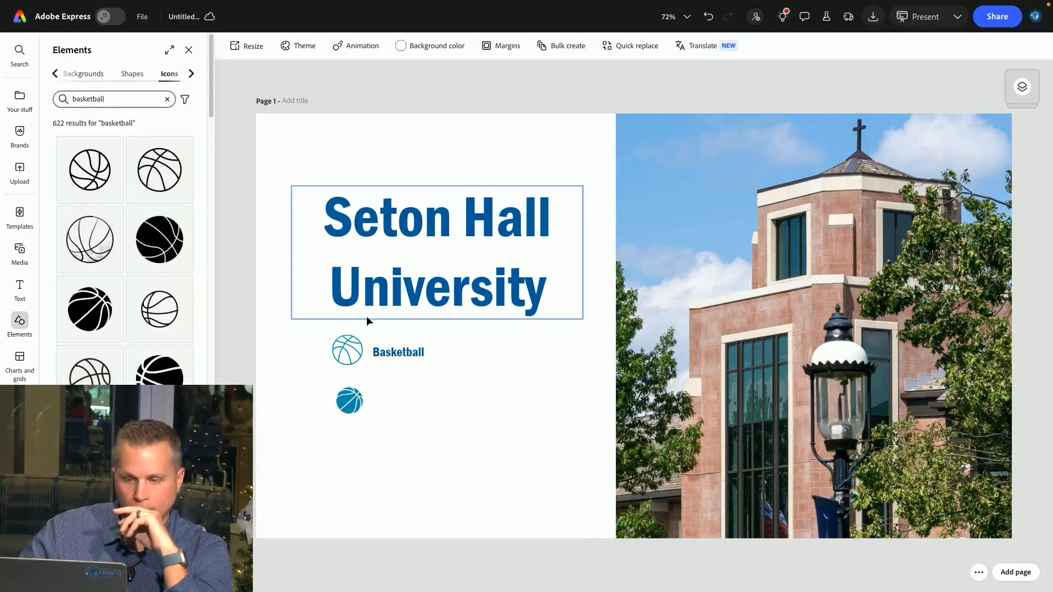
# Move the Seton Hall University title up toward the top of the page
pyautogui.click(20, 361)
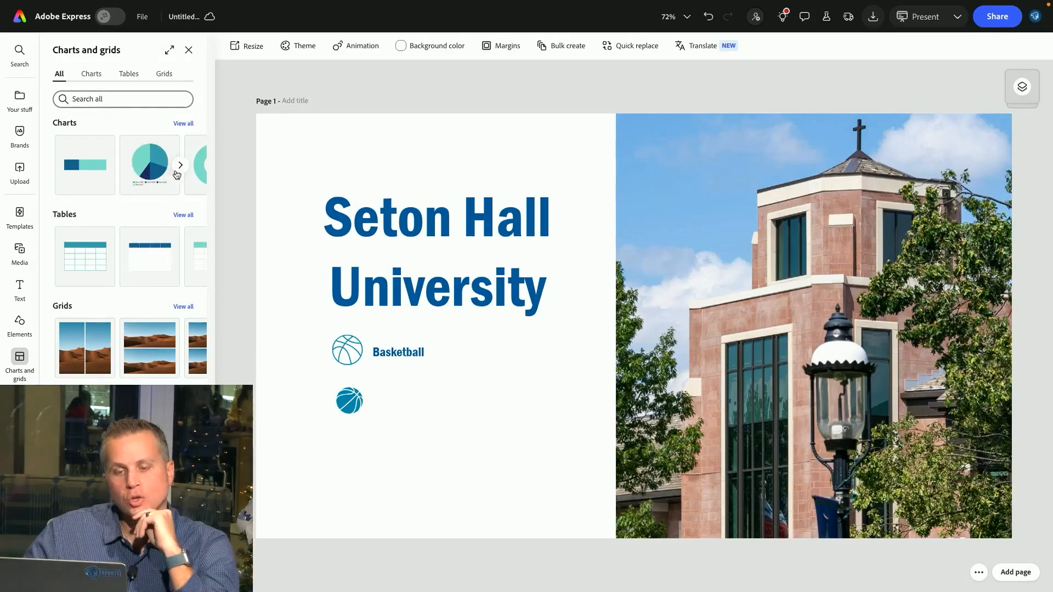
pyautogui.moveTo(433, 214); pyautogui.dragTo(427, 173)
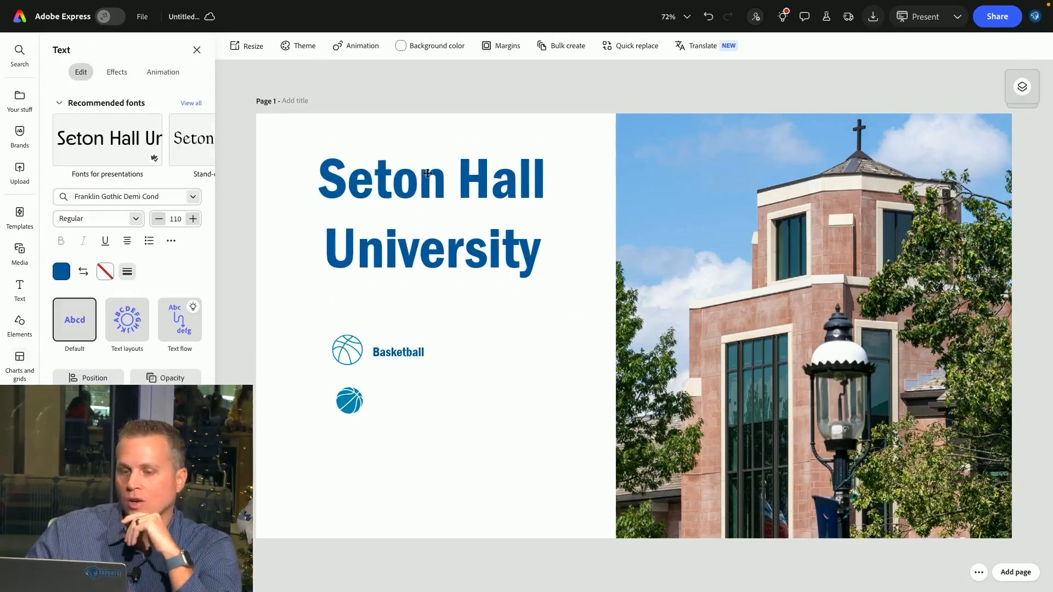
# Move the outline icon with its Basketball label and the filled icon up beneath the title
pyautogui.click(386, 353)
pyautogui.keyDown('shift'); pyautogui.click(348, 356); pyautogui.keyUp('shift')
pyautogui.moveTo(386, 352); pyautogui.dragTo(407, 298)
pyautogui.click(349, 401)
pyautogui.moveTo(349, 400); pyautogui.dragTo(370, 345)
# Browse the chart options, insert a progress bar chart, and place it below the basketball icons
pyautogui.click(20, 362)
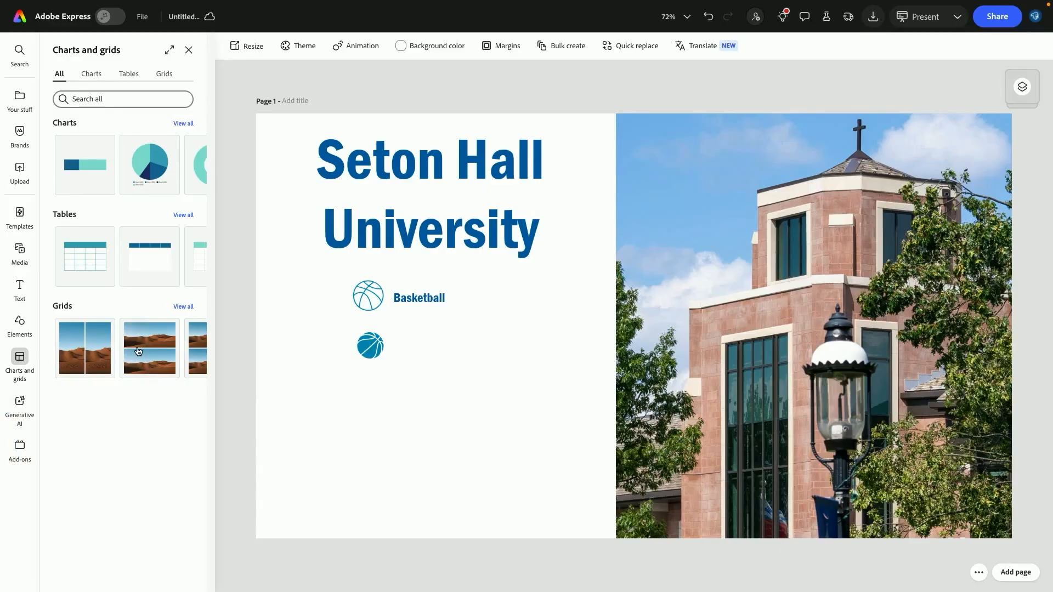
pyautogui.click(180, 165)
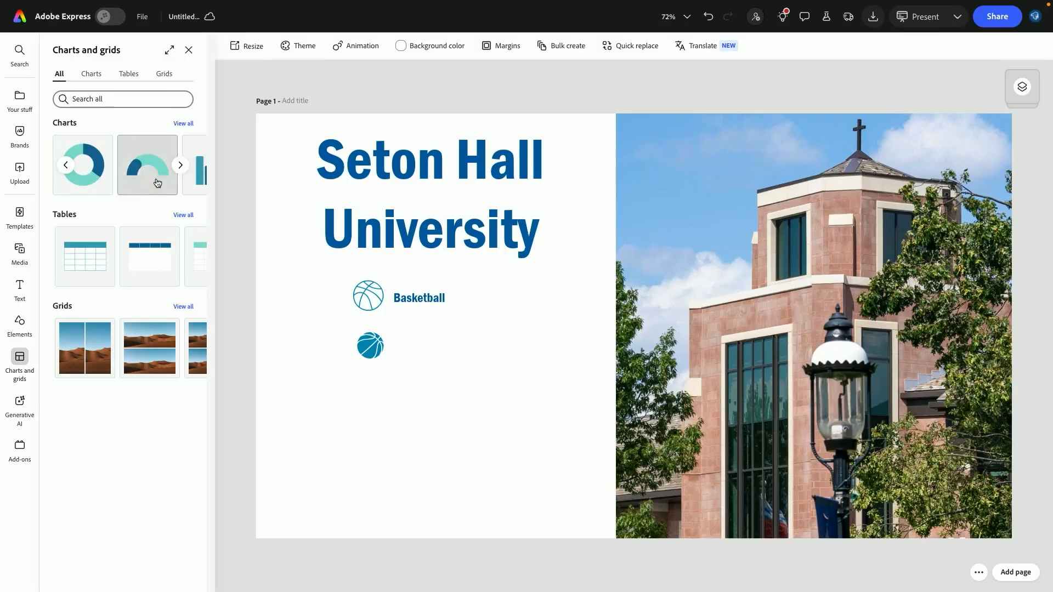
pyautogui.click(180, 165)
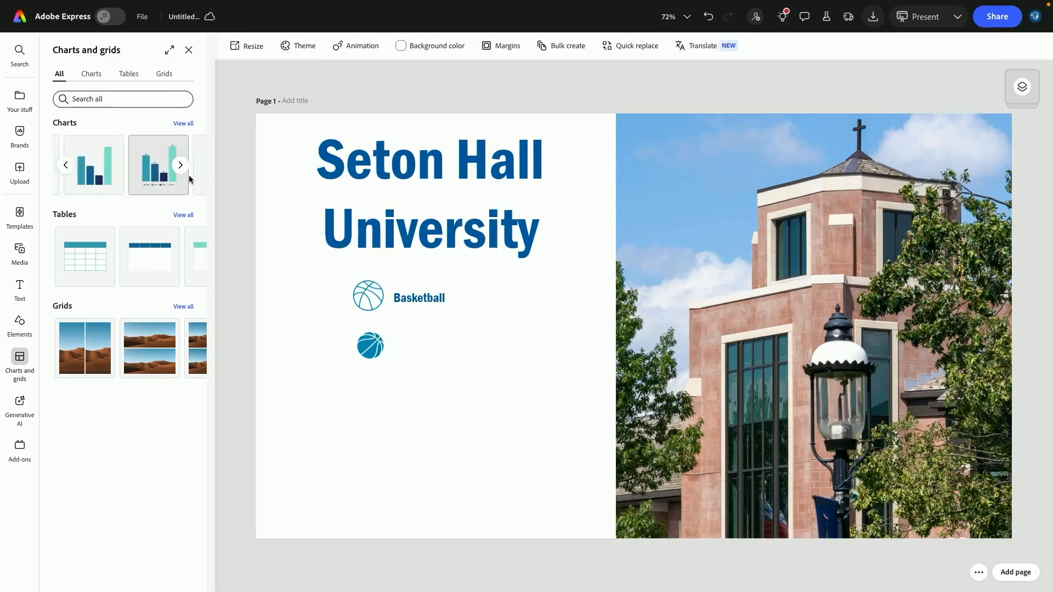
pyautogui.click(68, 168)
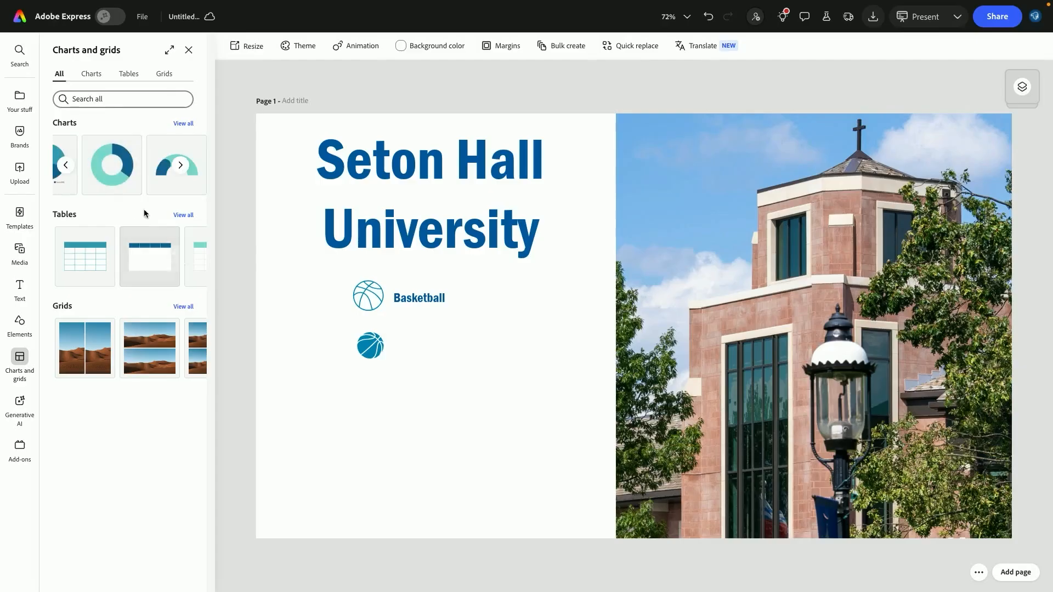
pyautogui.click(68, 168)
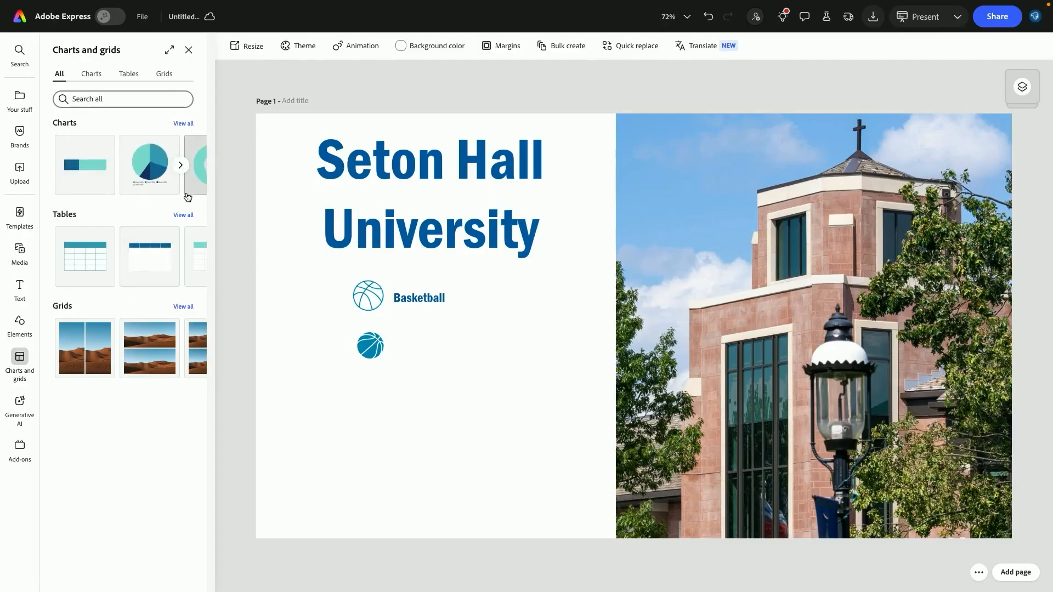
pyautogui.click(98, 171)
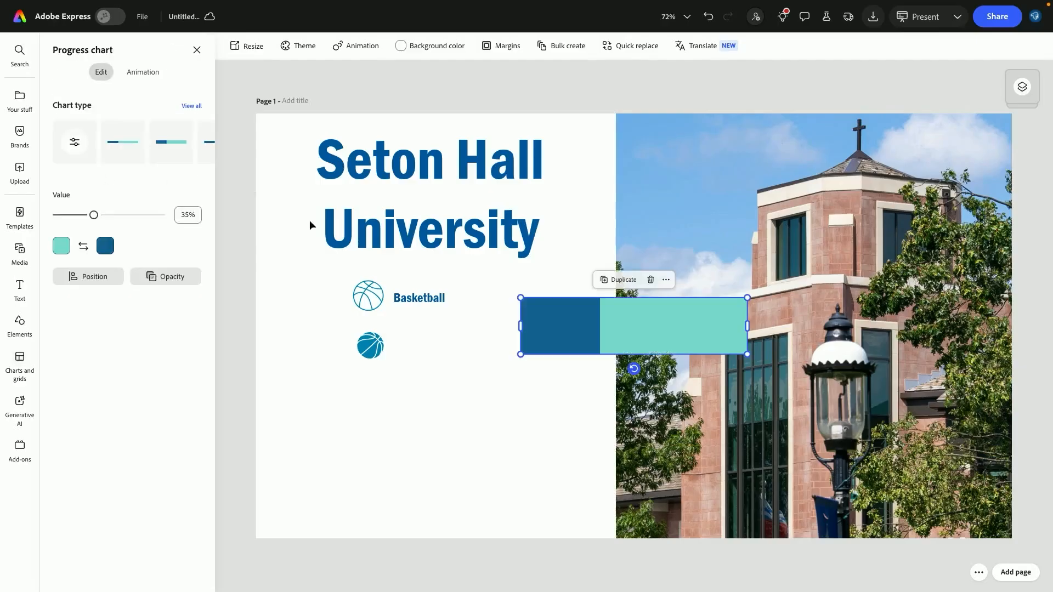
pyautogui.moveTo(583, 317); pyautogui.dragTo(374, 418)
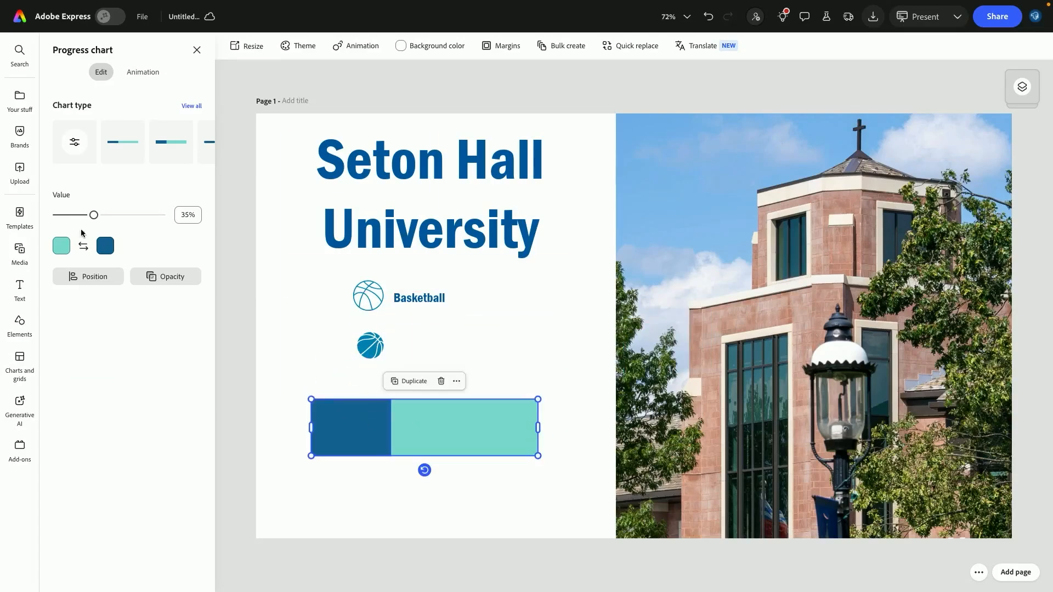
# Set the progress chart's background color to the light gray default swatch
pyautogui.click(61, 248)
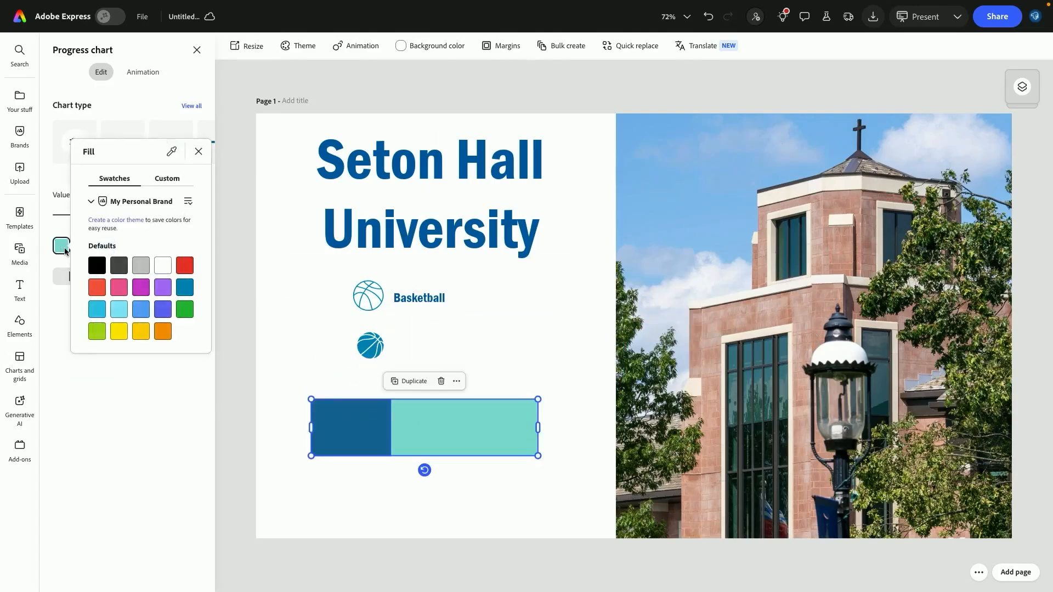
pyautogui.click(165, 180)
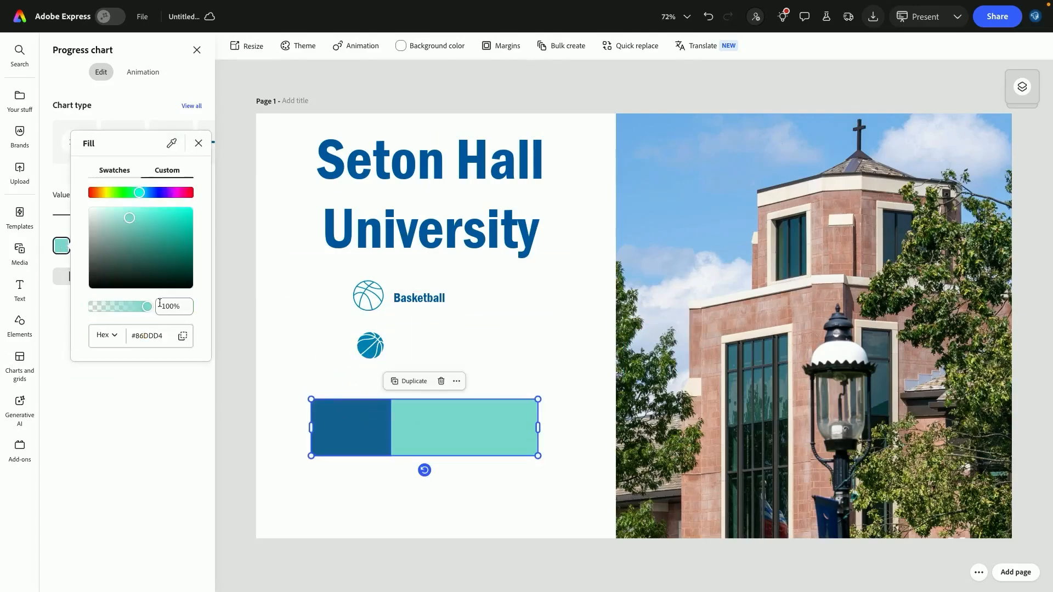
pyautogui.click(163, 432)
pyautogui.click(61, 247)
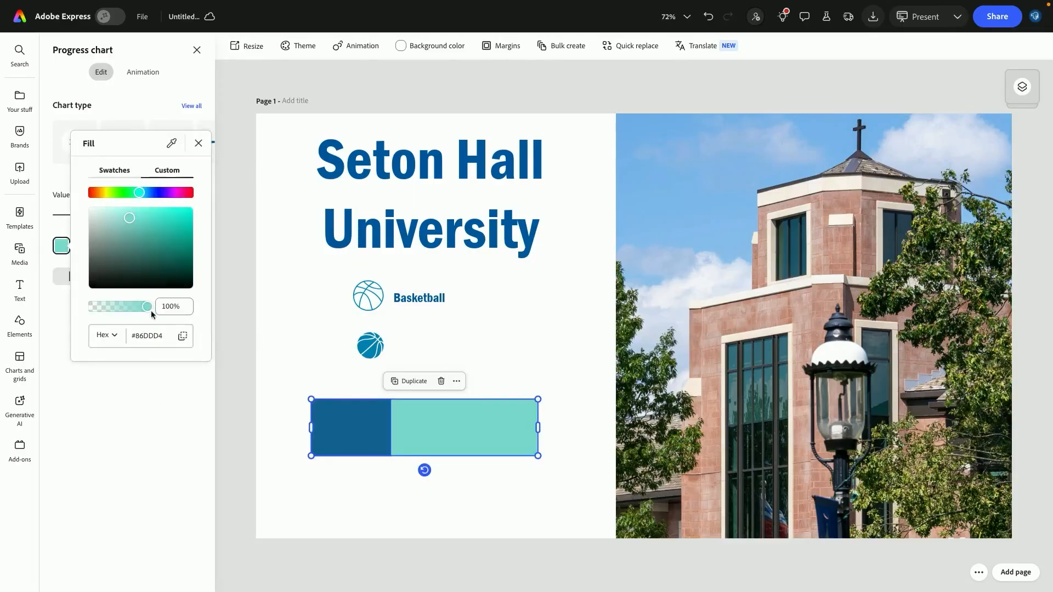
pyautogui.click(132, 171)
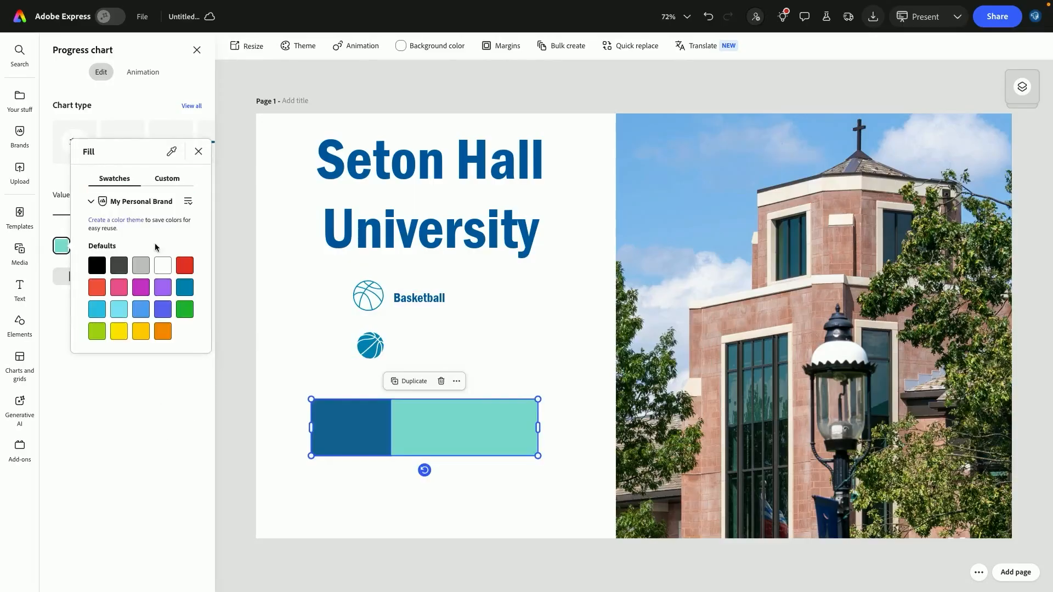
pyautogui.click(352, 492)
# Move the progress chart slightly right and set its value to 87%
pyautogui.moveTo(97, 220); pyautogui.dragTo(113, 215)
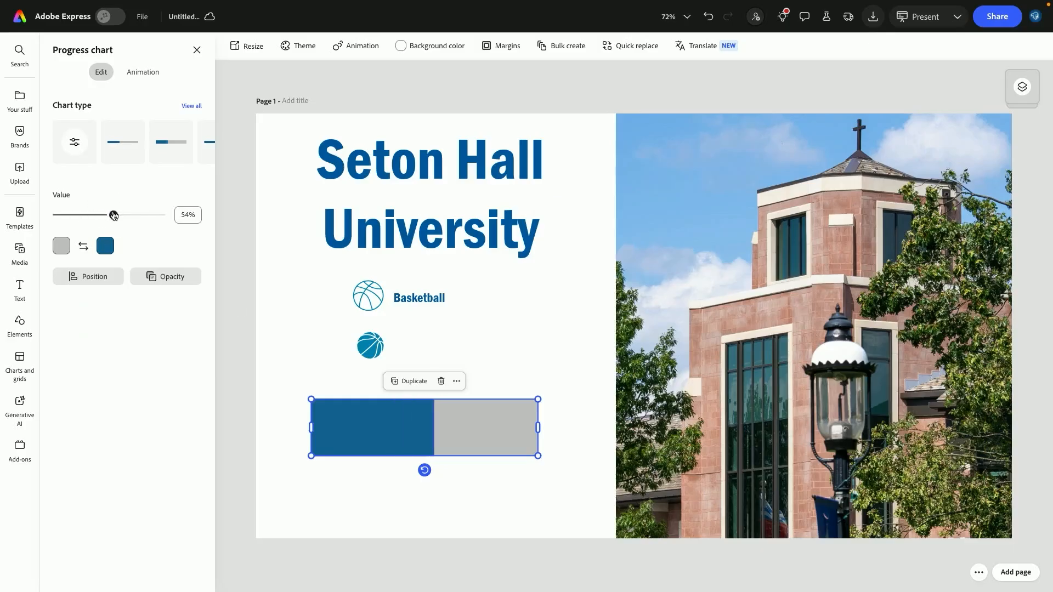
pyautogui.moveTo(408, 418); pyautogui.dragTo(442, 410)
pyautogui.moveTo(114, 221); pyautogui.dragTo(122, 221)
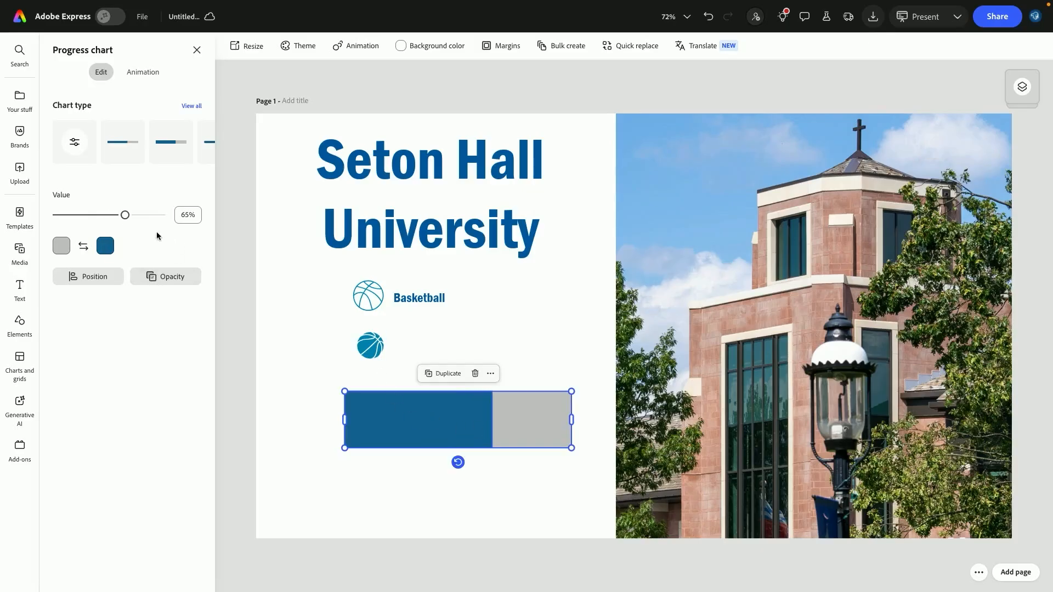
pyautogui.moveTo(124, 216); pyautogui.dragTo(152, 218)
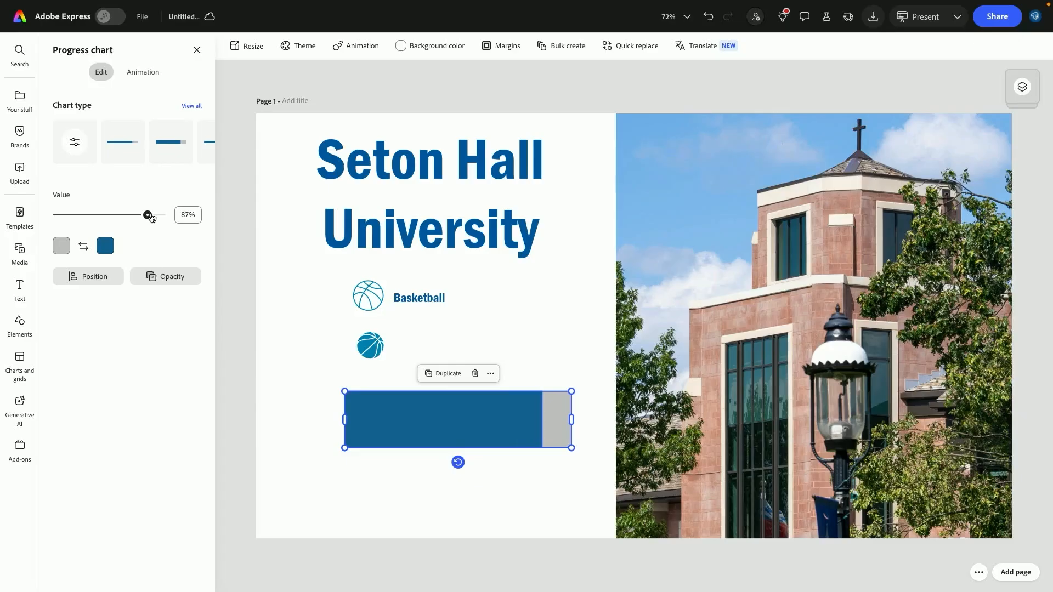
# Duplicate the Basketball label, place the copy above the progress chart and change its text to 85%
pyautogui.click(447, 299)
pyautogui.hotkey('ctrl', 'd')
pyautogui.moveTo(443, 311); pyautogui.dragTo(500, 393)
pyautogui.doubleClick(483, 374)
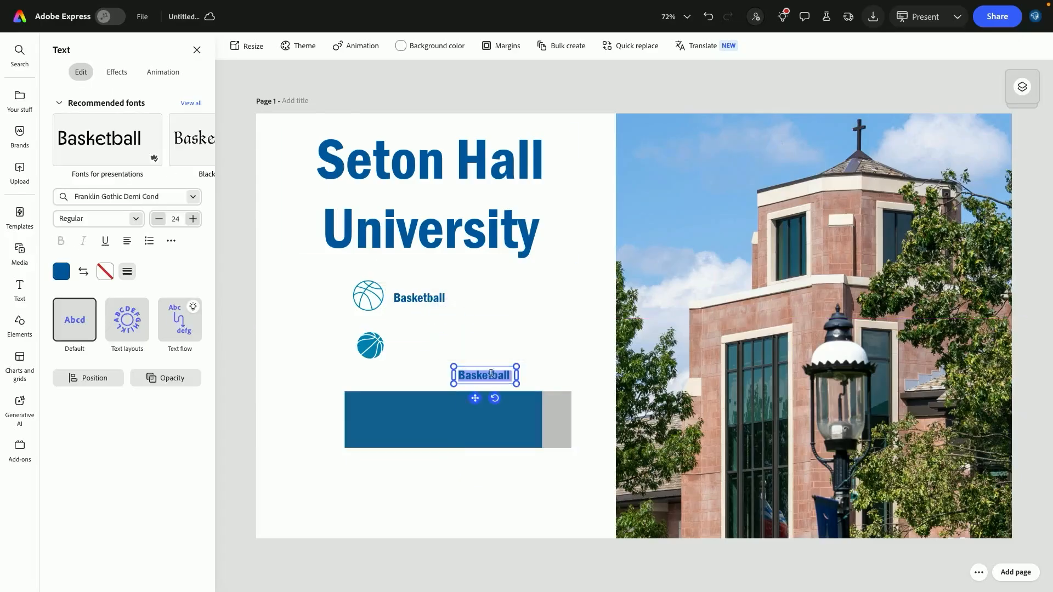
pyautogui.write('85%')
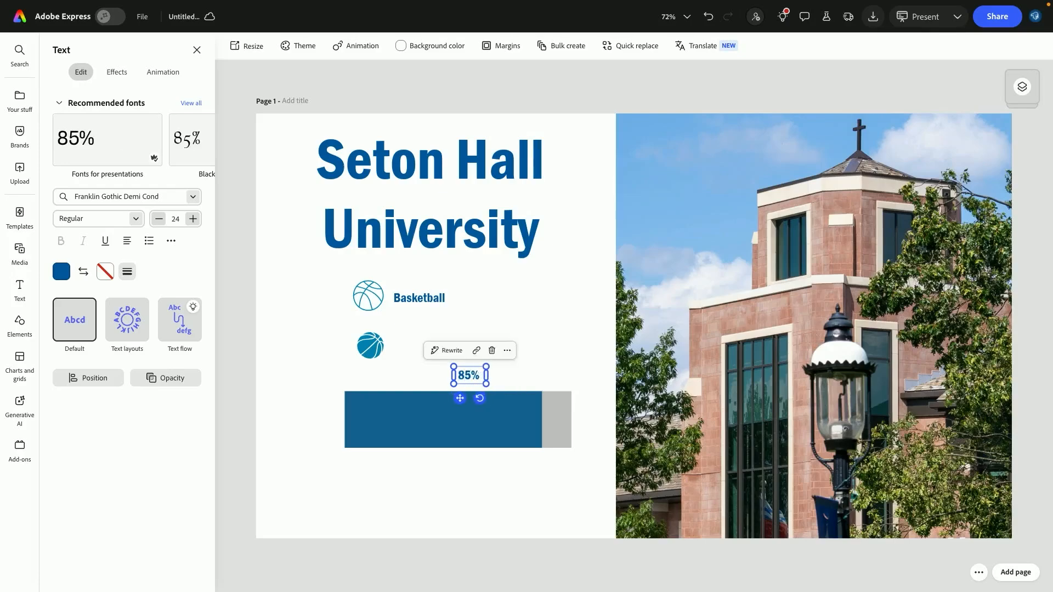
# Set the 85% label's text color to white
pyautogui.press('BackSpace')
pyautogui.hotkey('ctrl', 'a')
pyautogui.click(61, 272)
pyautogui.press('Escape')
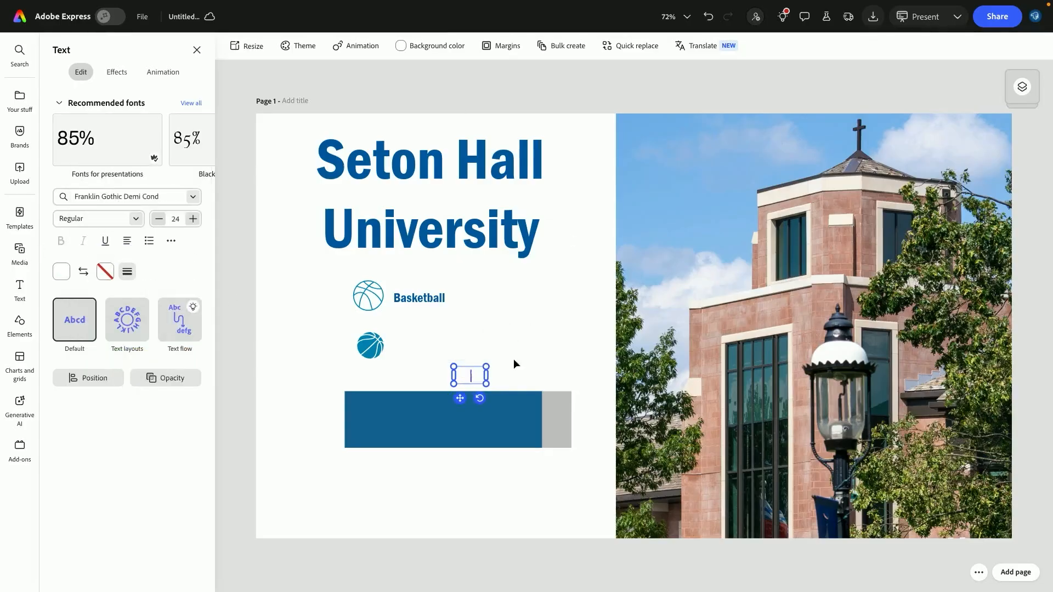
# Place the 85% label on the bar's filled portion and lower the chart's value slightly to match it
pyautogui.moveTo(467, 376); pyautogui.dragTo(489, 424)
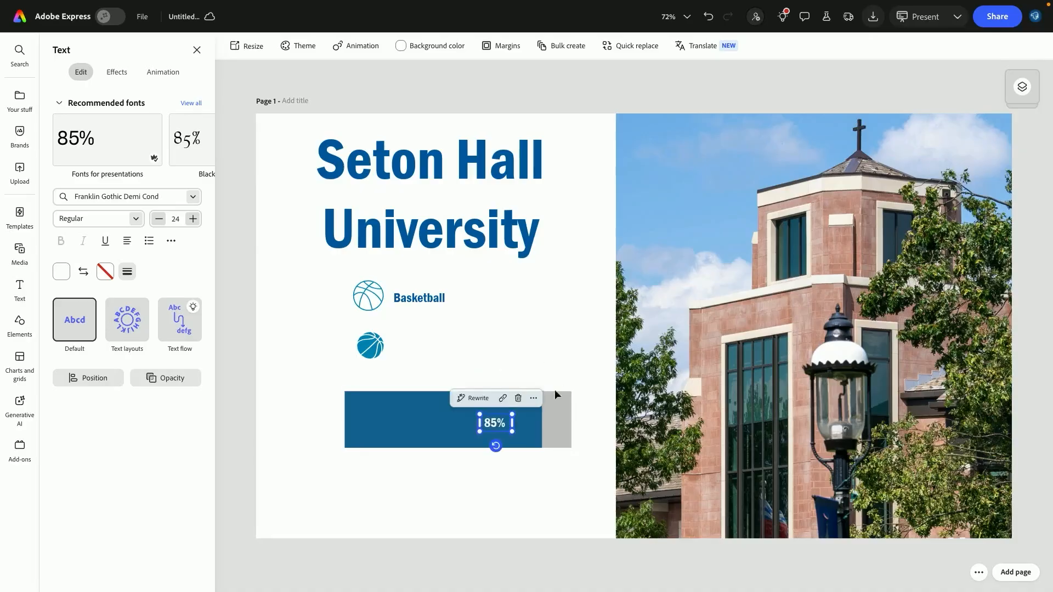
pyautogui.click(428, 420)
pyautogui.moveTo(148, 217); pyautogui.dragTo(145, 215)
# Insert a bar chart onto the slide below the progress chart, then delete it
pyautogui.click(21, 359)
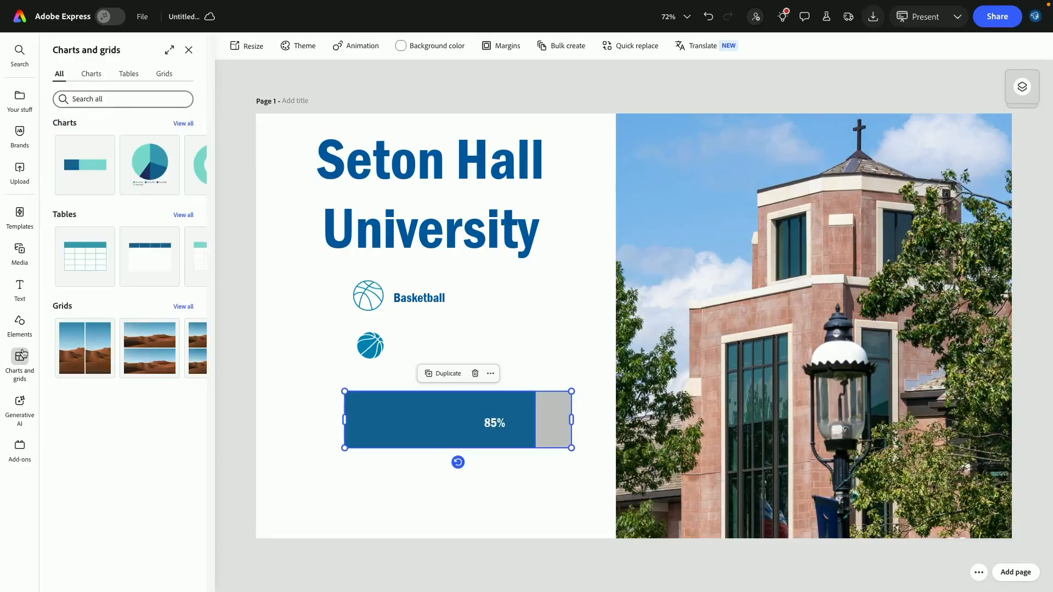
pyautogui.click(183, 124)
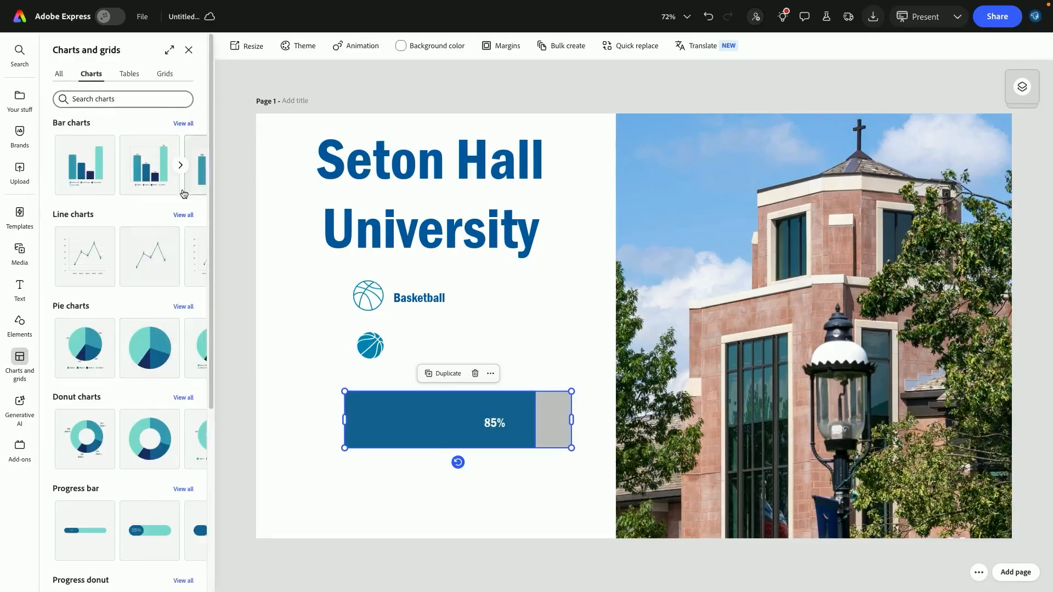
pyautogui.click(149, 165)
pyautogui.moveTo(540, 343); pyautogui.dragTo(364, 386)
pyautogui.moveTo(610, 219); pyautogui.dragTo(445, 396)
pyautogui.moveTo(427, 438); pyautogui.dragTo(570, 447)
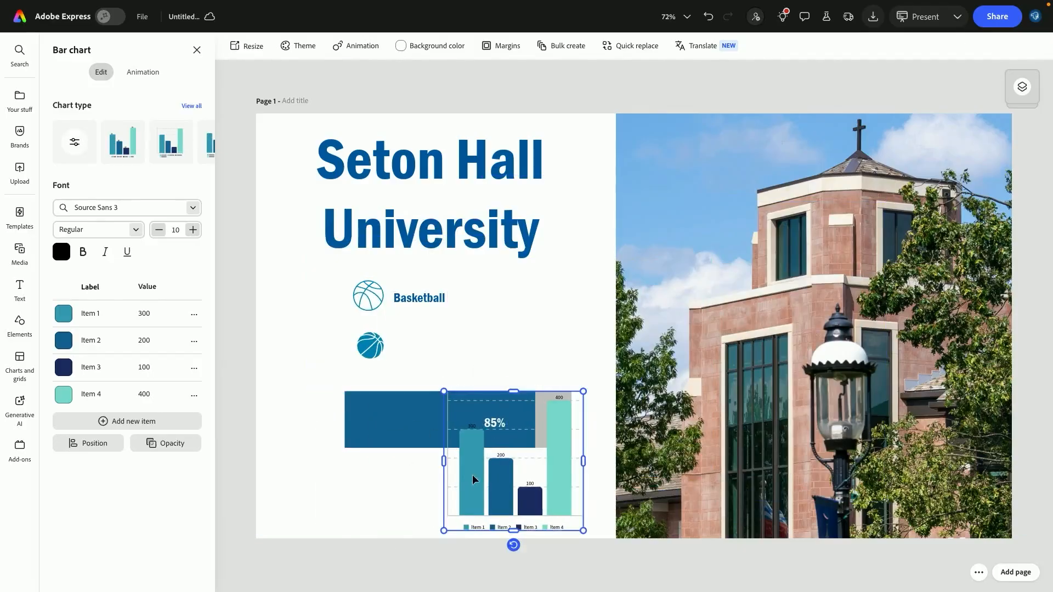
pyautogui.press('Delete')
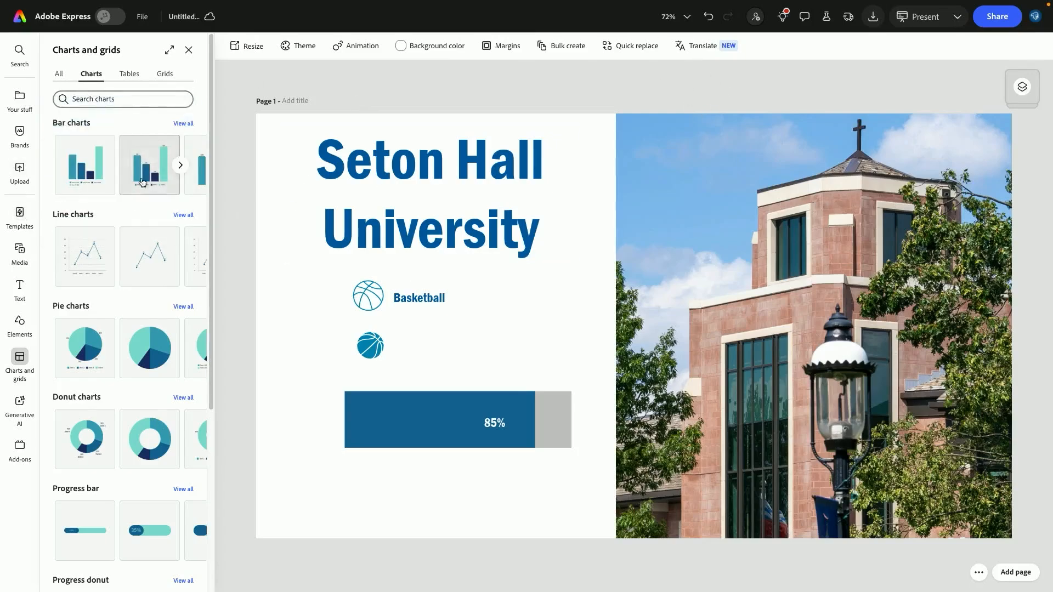
# Search the presentation templates for pitch deck and look book designs
pyautogui.click(20, 219)
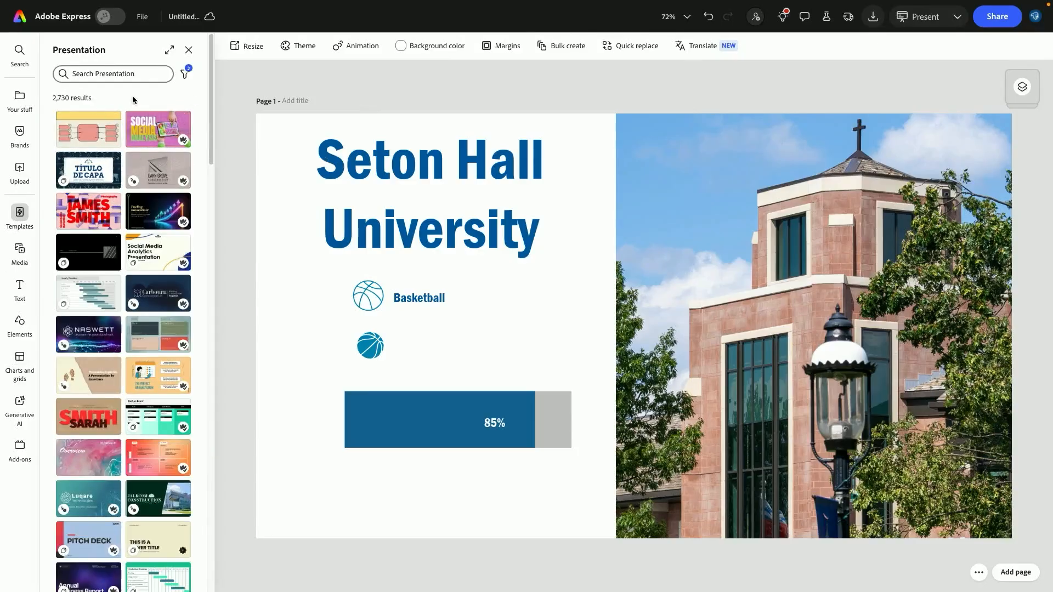
pyautogui.click(112, 77)
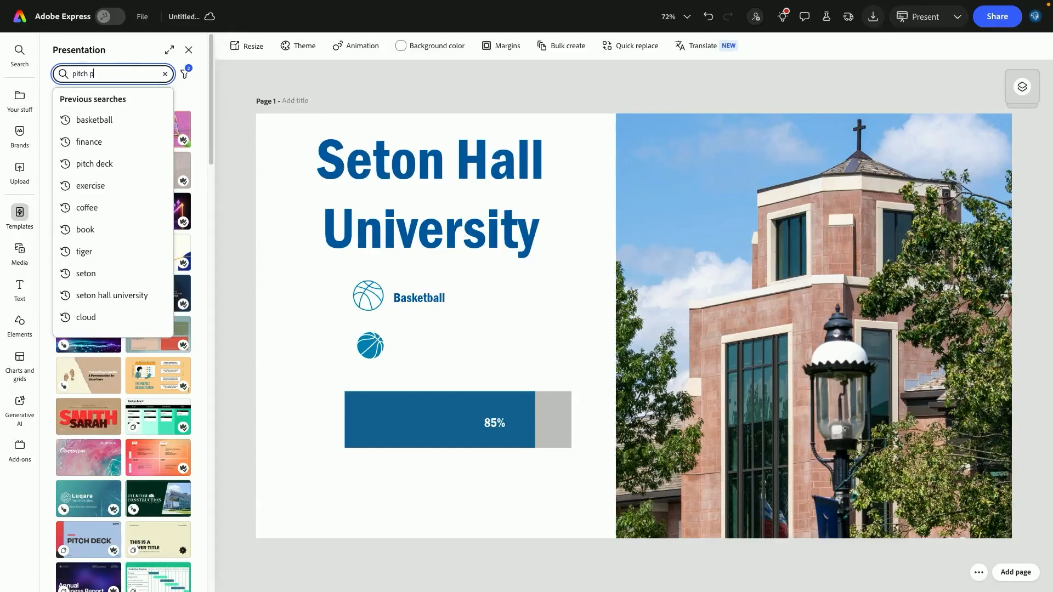
pyautogui.press('Return')
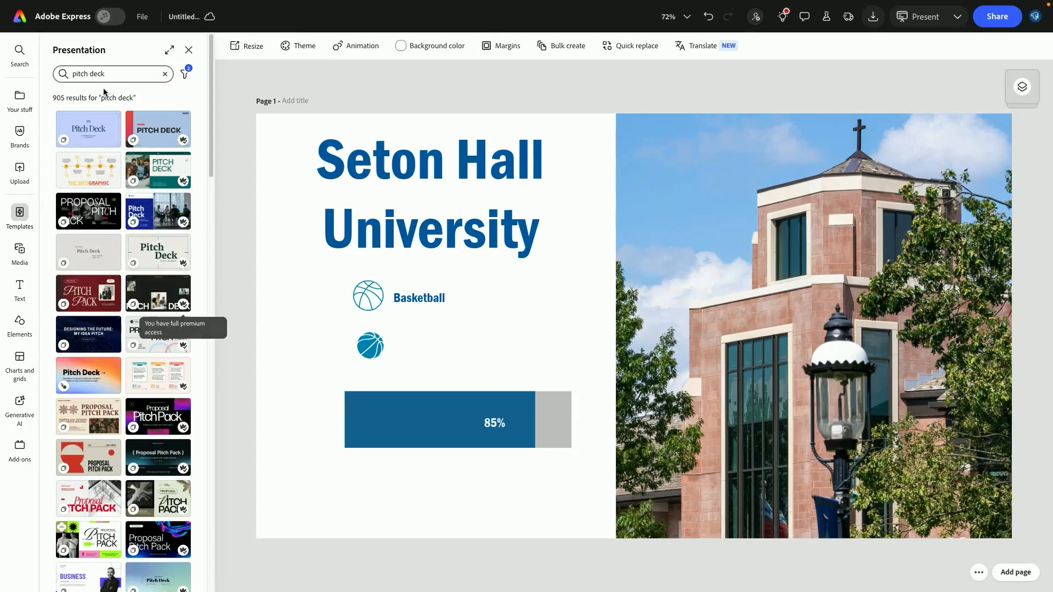
pyautogui.click(88, 74)
pyautogui.write('look book')
pyautogui.press('Return')
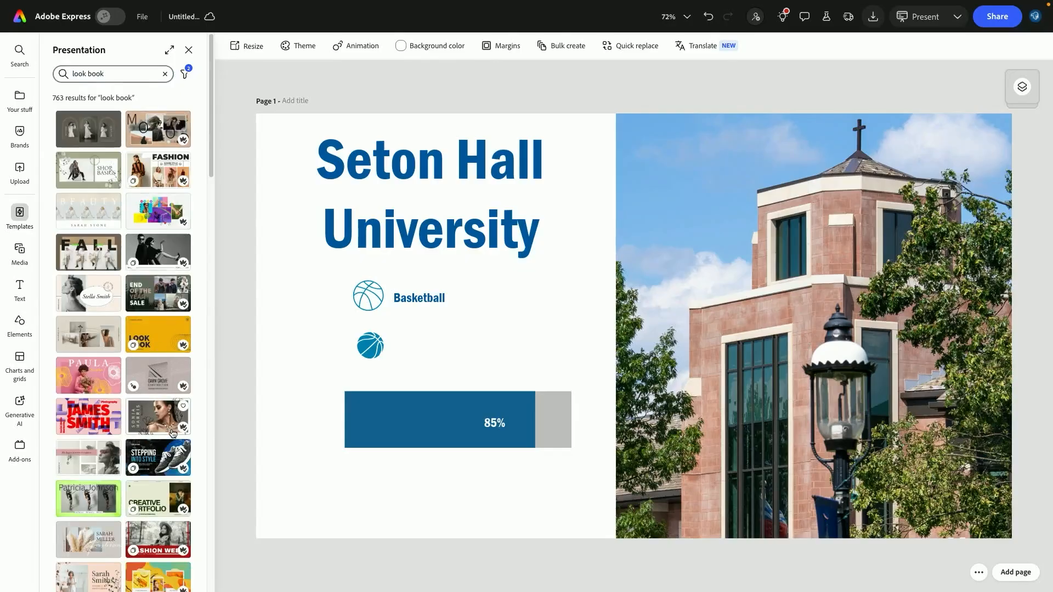
pyautogui.click(125, 77)
pyautogui.write('pitch de')
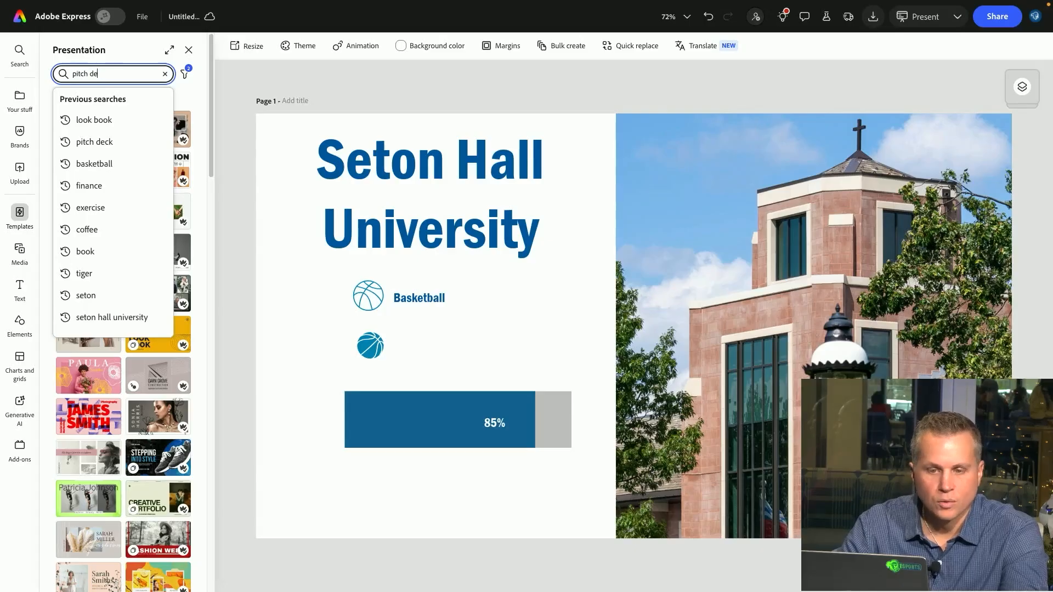
pyautogui.write('ck')
pyautogui.press('Return')
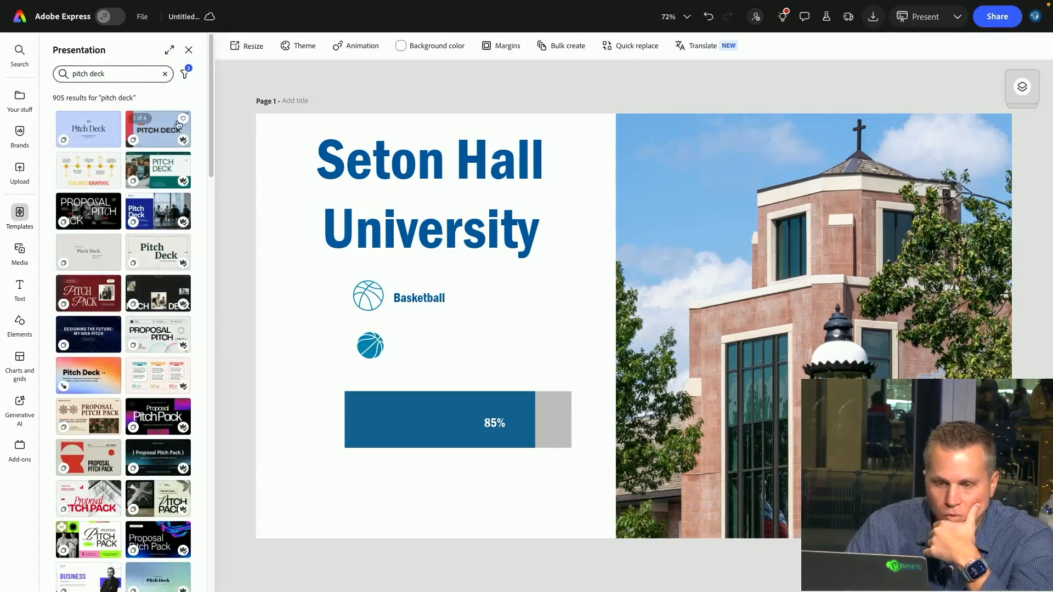
# Open the Blue and Pink Pitch Presentation template as a new file
pyautogui.click(156, 132)
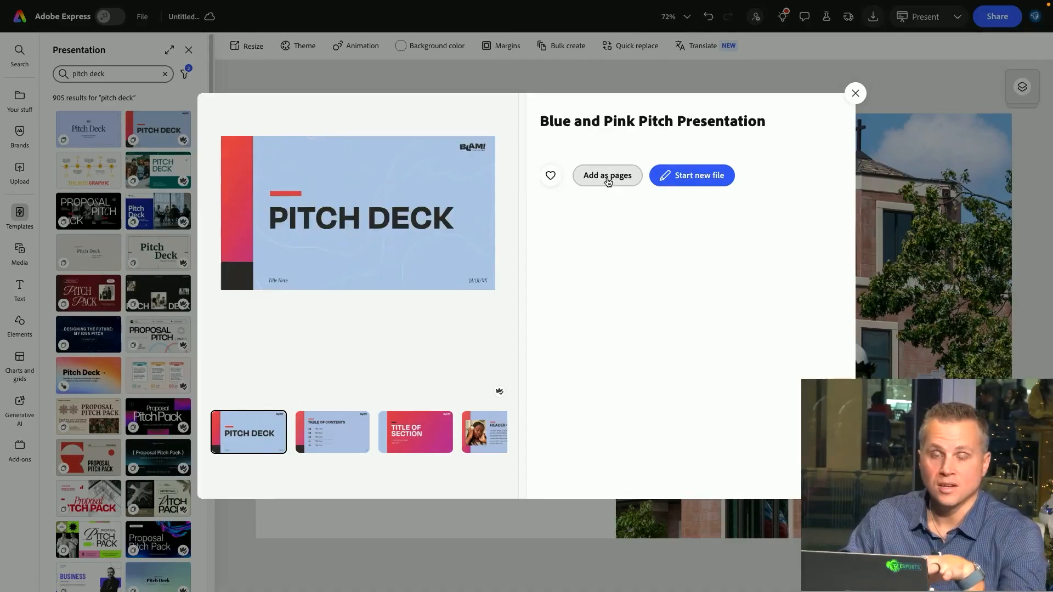
pyautogui.click(697, 176)
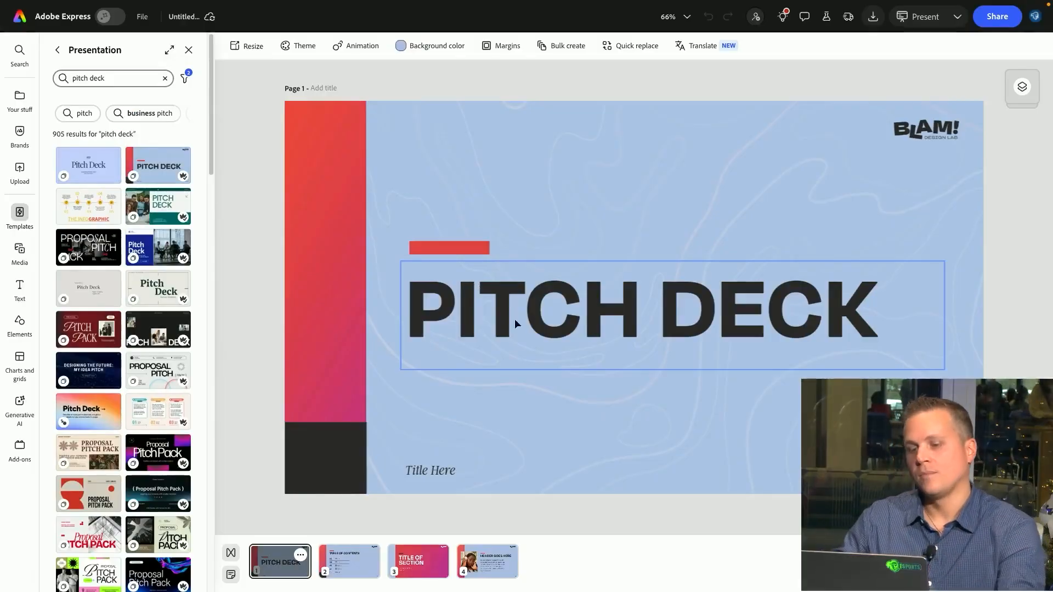
# Inspect the template's title text, background image and red side strip elements
pyautogui.click(531, 307)
pyautogui.click(535, 163)
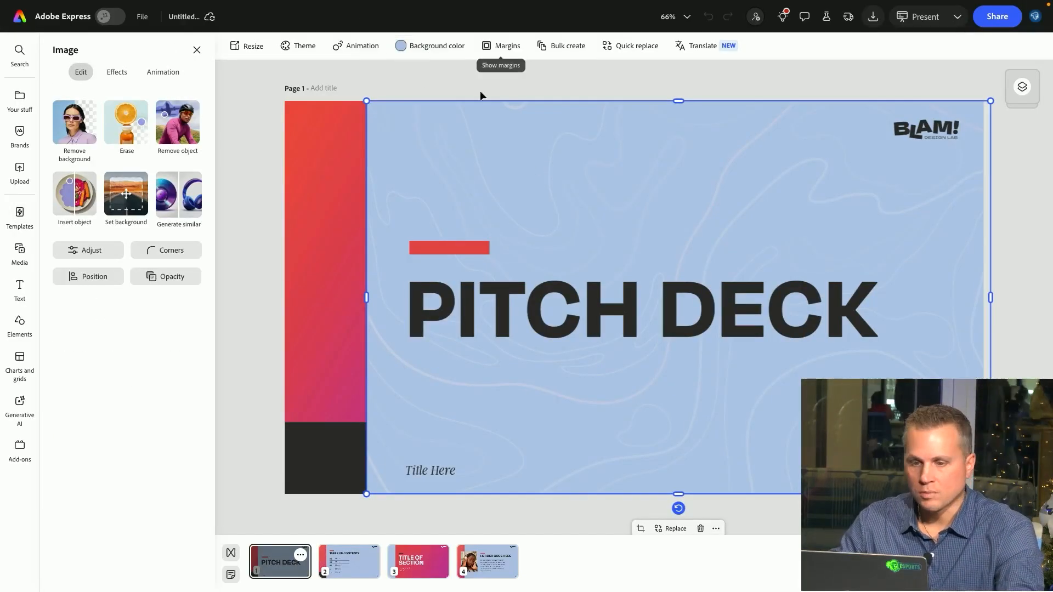
pyautogui.click(327, 163)
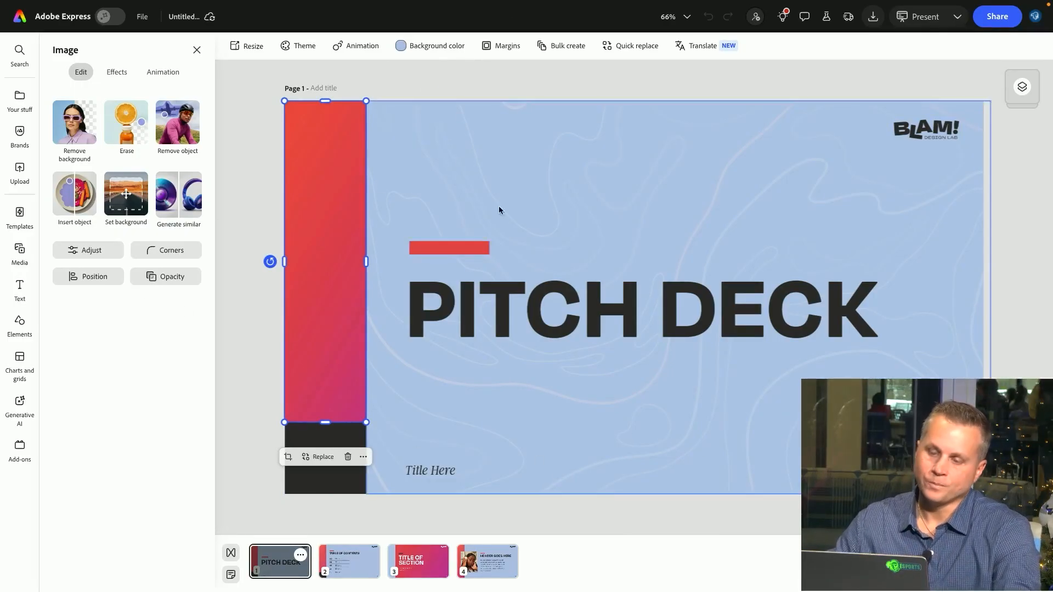
pyautogui.doubleClick(629, 315)
pyautogui.press('Escape')
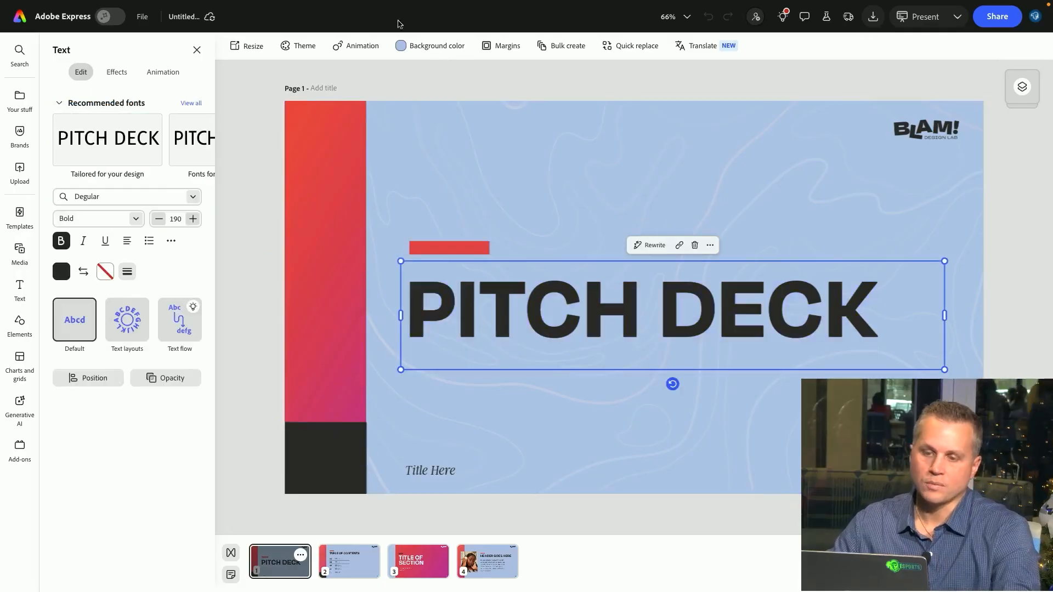
# Copy Seton Hall Blue's hex code from the university brand site and apply #0060A9 as the background image color
pyautogui.click(449, 134)
pyautogui.click(398, 47)
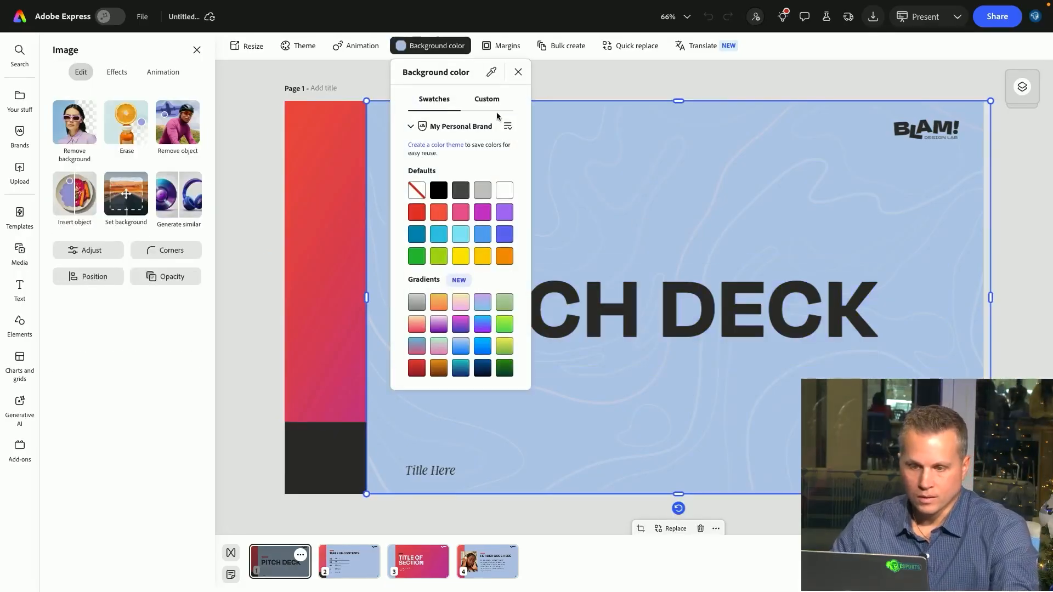
pyautogui.click(486, 99)
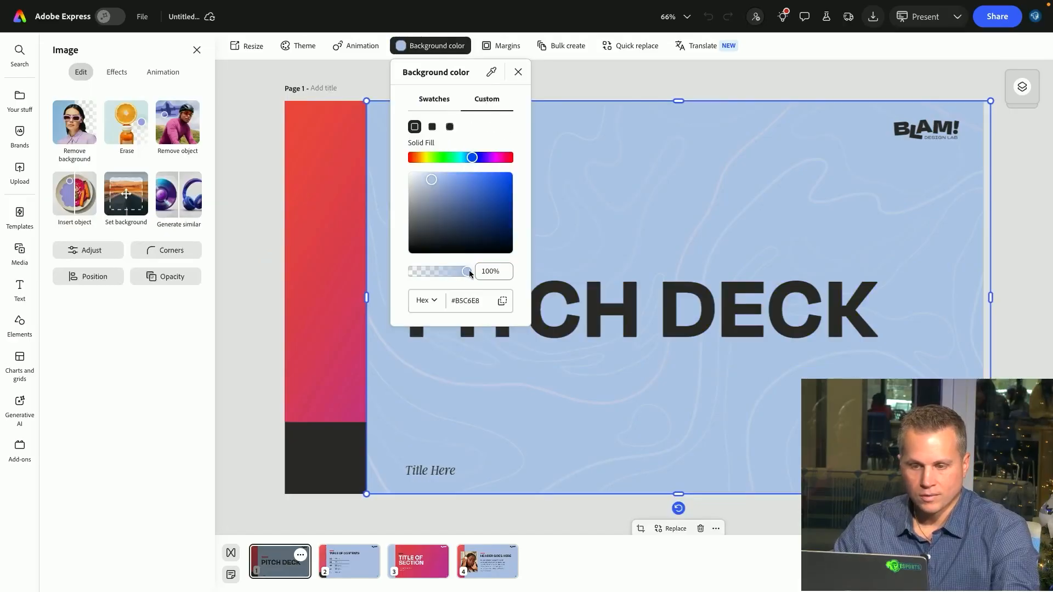
pyautogui.moveTo(464, 3)
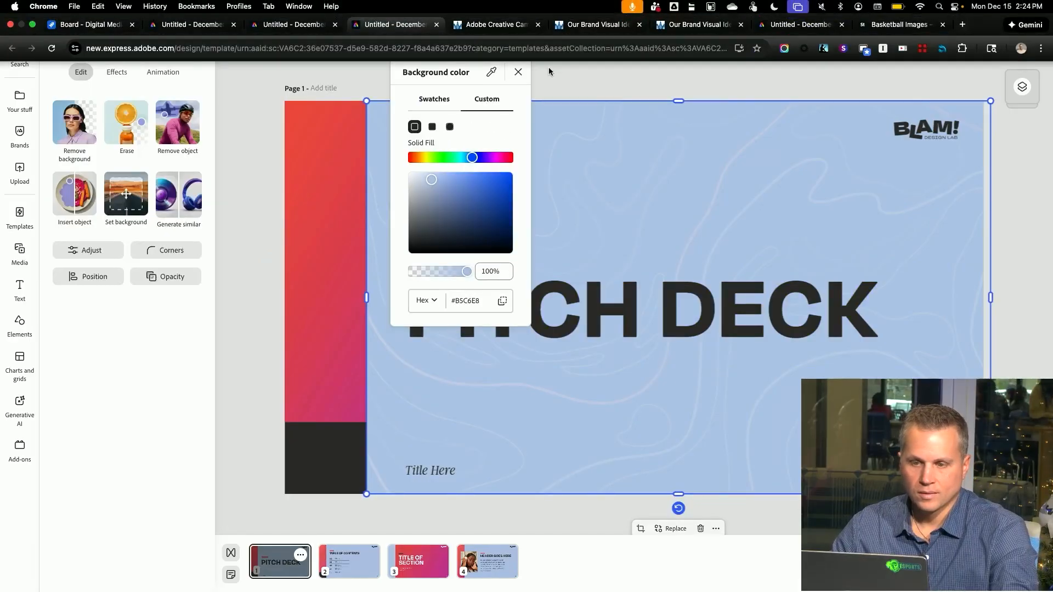
pyautogui.click(587, 28)
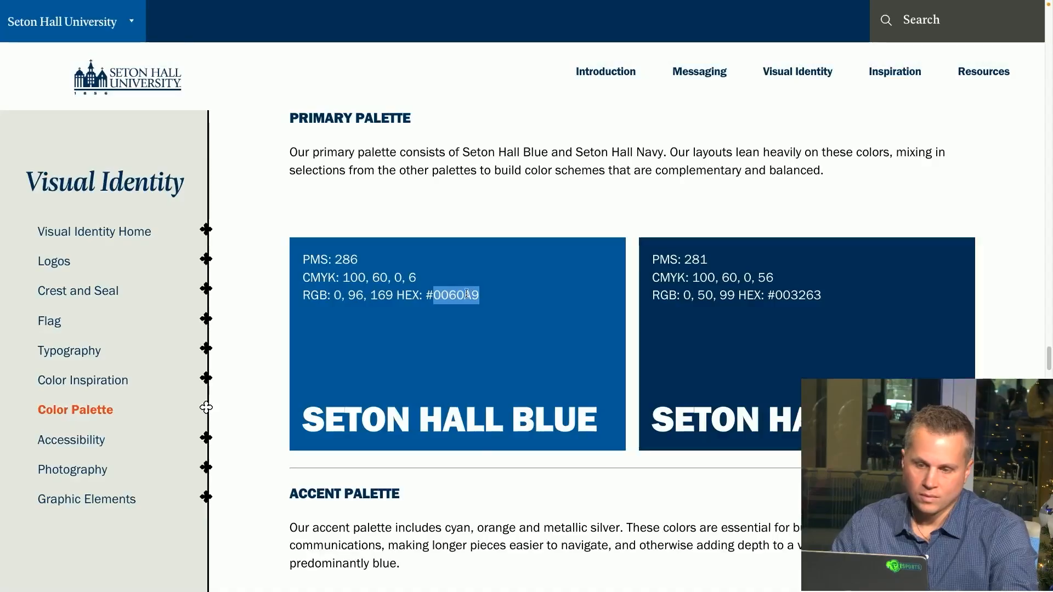
pyautogui.rightClick(463, 296)
pyautogui.click(481, 319)
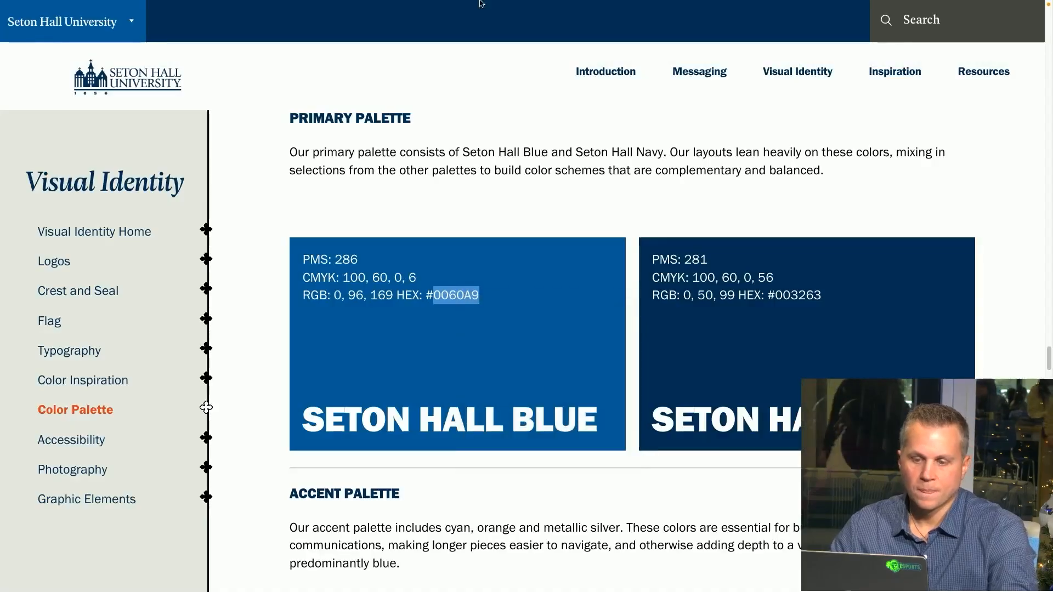
pyautogui.click(394, 12)
pyautogui.click(475, 296)
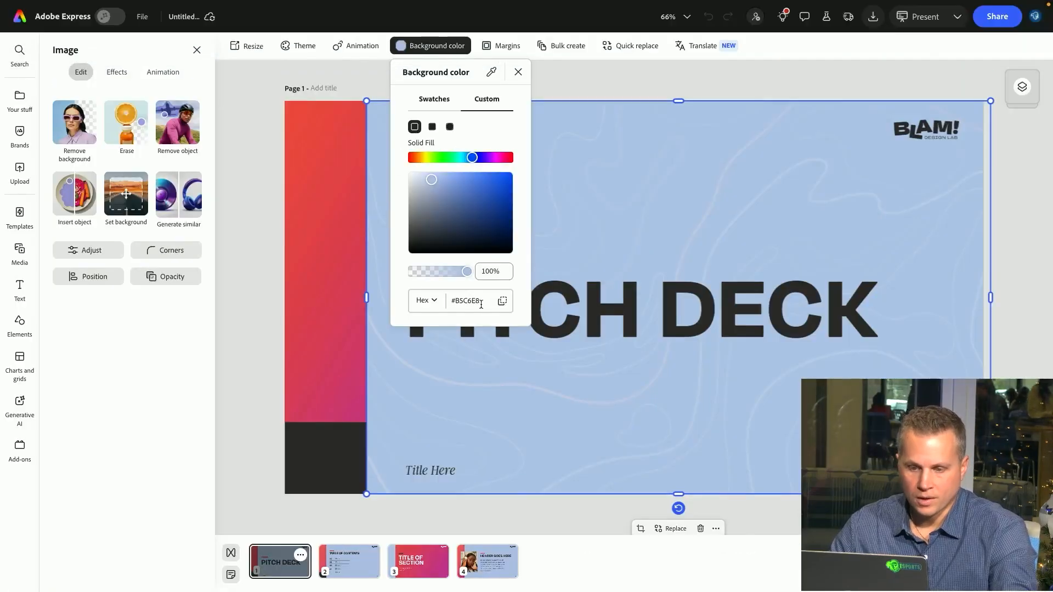
pyautogui.press('Return')
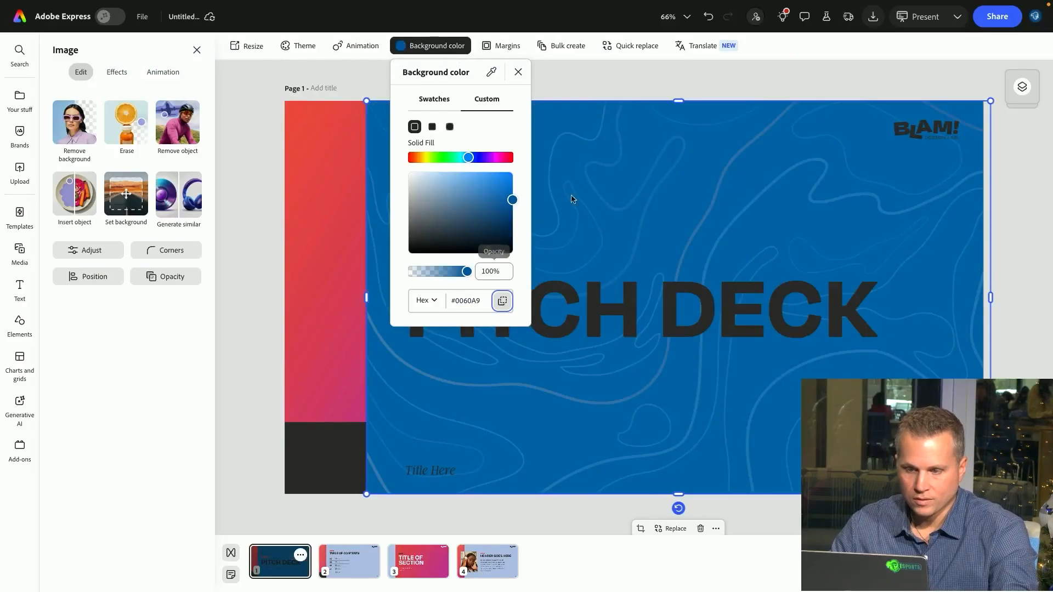
pyautogui.click(628, 94)
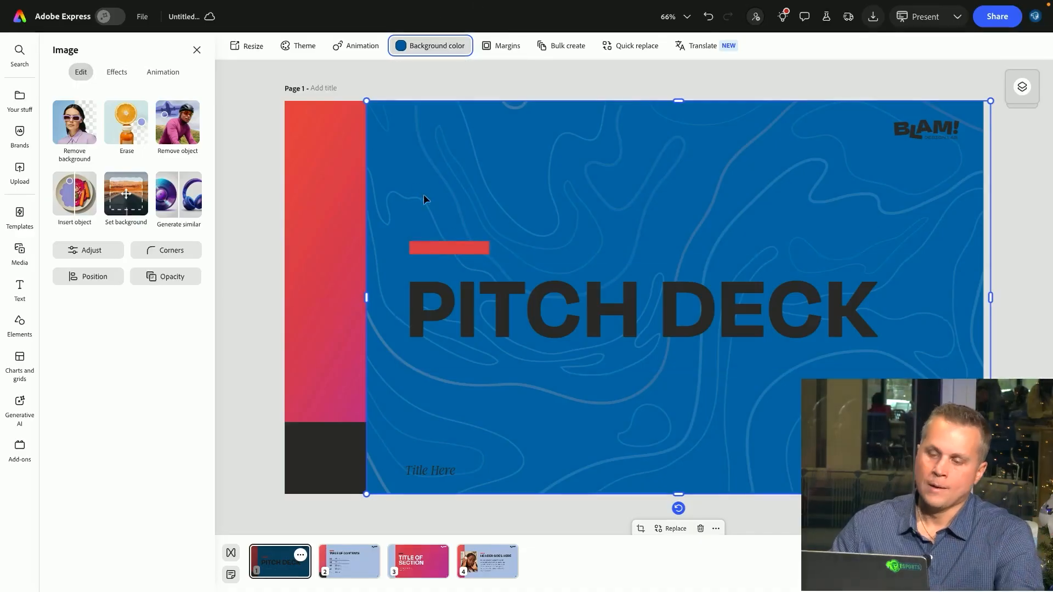
# Retitle the slide "Innovation Hub" and set the title text color to white
pyautogui.doubleClick(504, 323)
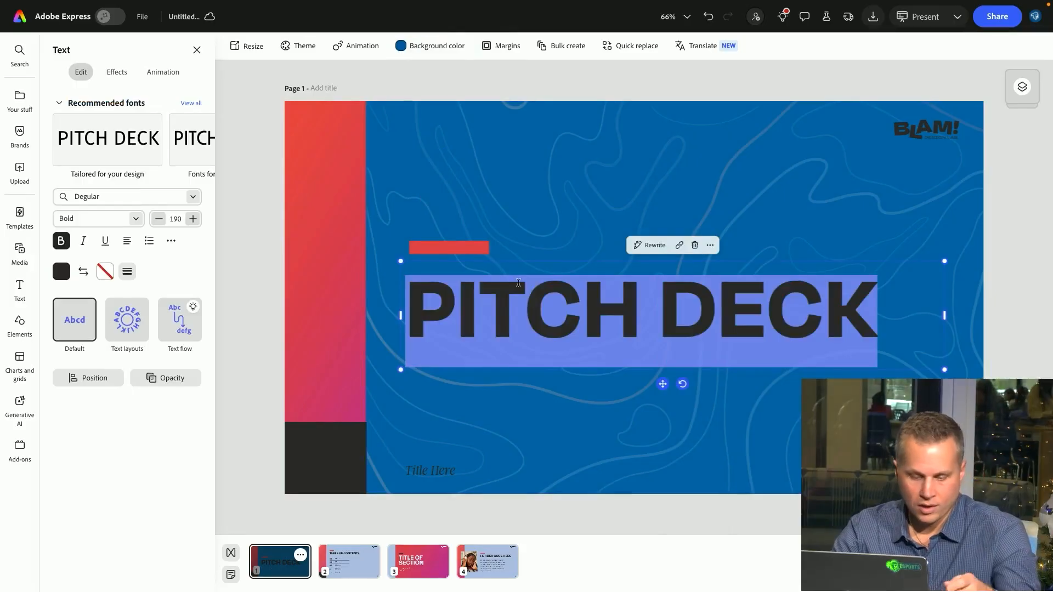
pyautogui.write('Innovati')
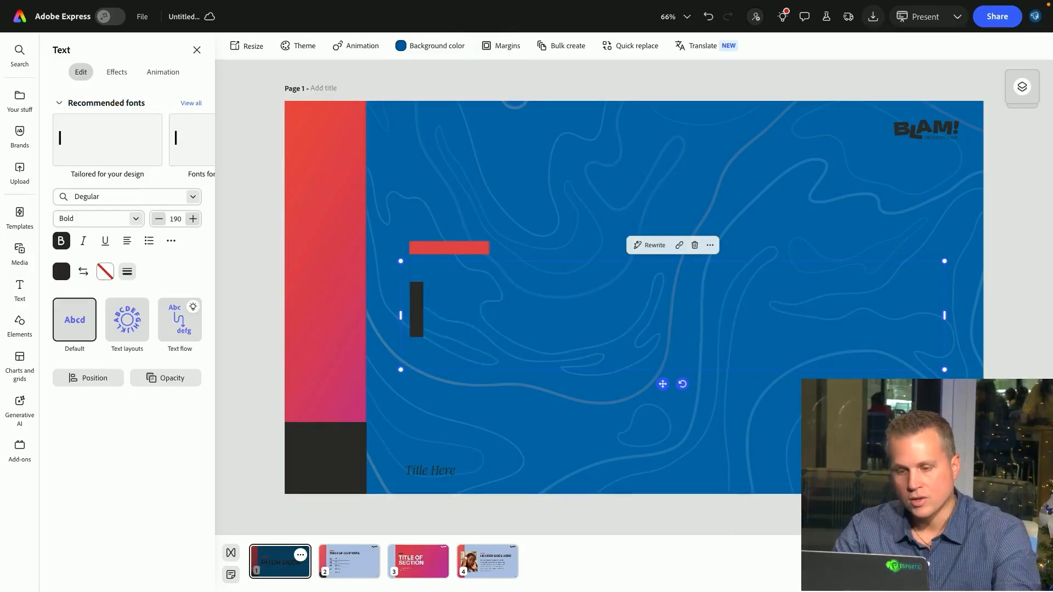
pyautogui.write('on Hub')
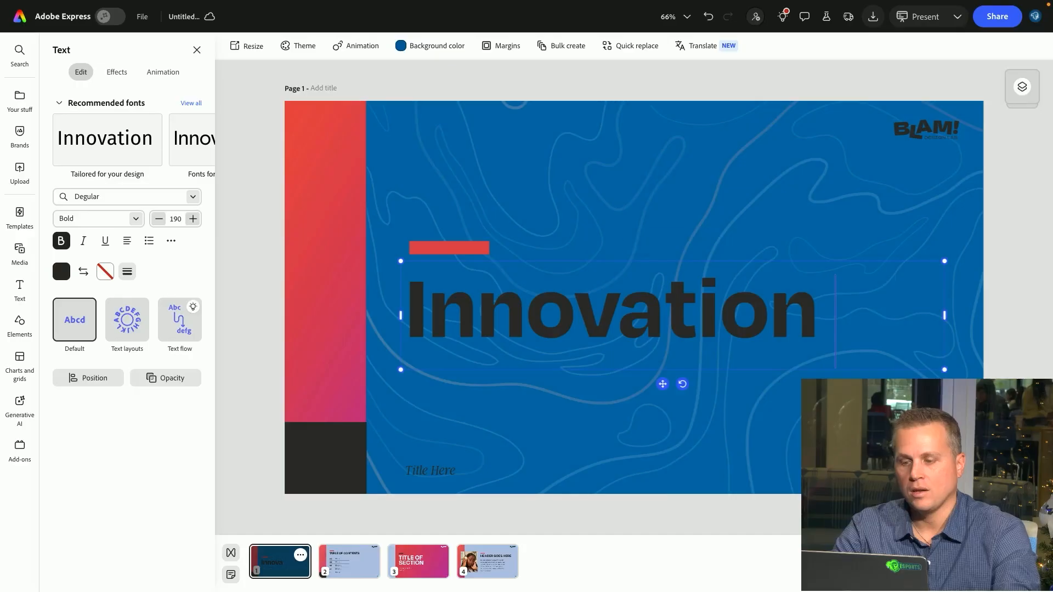
pyautogui.hotkey('ctrl', 'a')
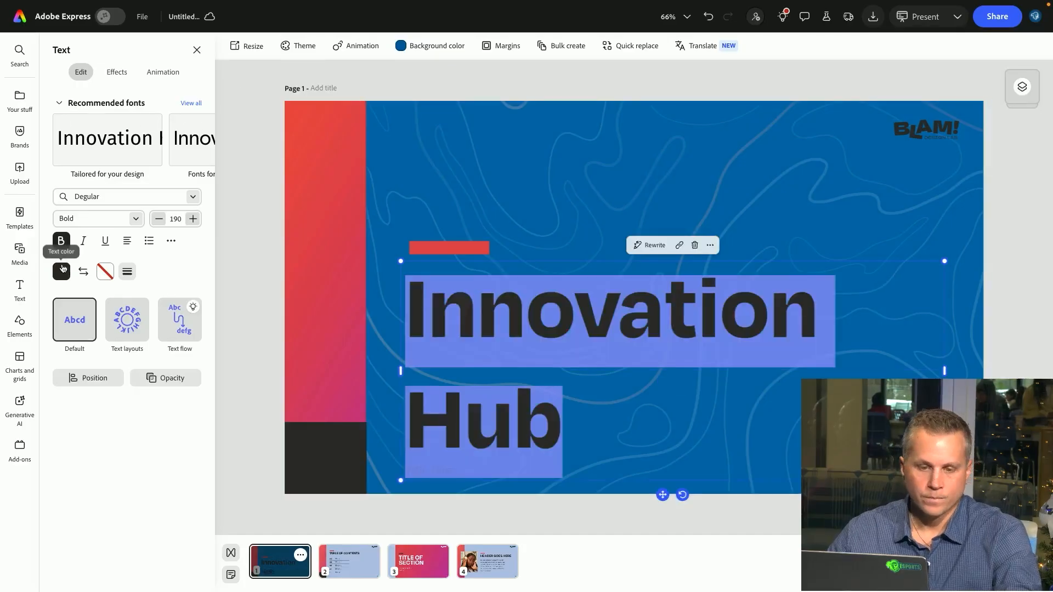
pyautogui.click(61, 271)
pyautogui.click(183, 296)
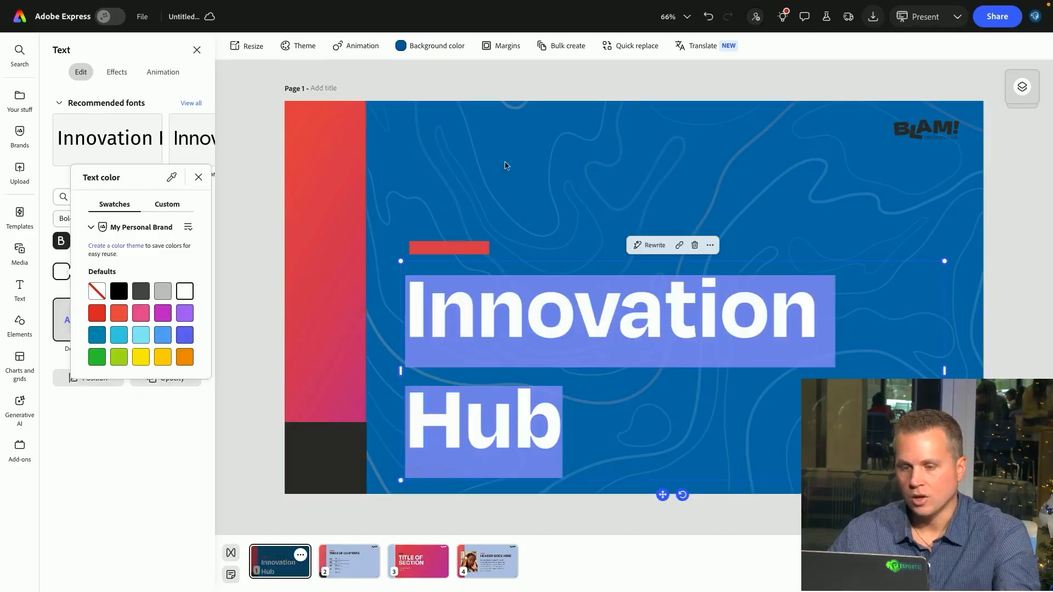
# Select the title with the red accent bar and shift both upward on the slide
pyautogui.click(462, 246)
pyautogui.click(501, 294)
pyautogui.click(465, 254)
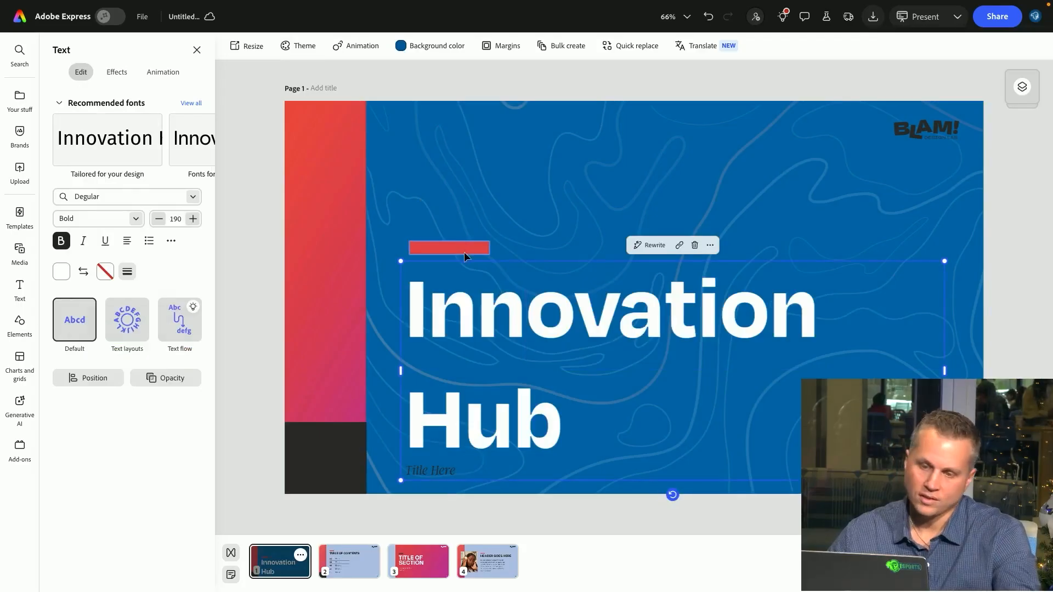
pyautogui.click(464, 252)
pyautogui.click(473, 256)
pyautogui.click(475, 249)
pyautogui.click(463, 294)
pyautogui.keyDown('shift'); pyautogui.click(466, 252); pyautogui.keyUp('shift')
pyautogui.moveTo(473, 294); pyautogui.dragTo(475, 240)
# Recolor the accent bar above the title to light gray
pyautogui.click(459, 196)
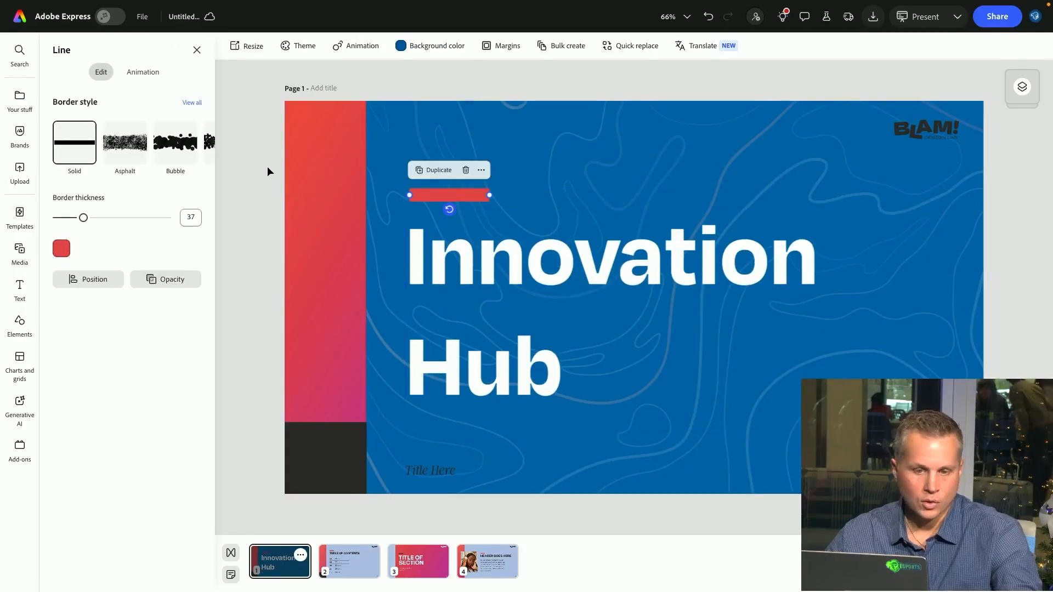
pyautogui.click(61, 249)
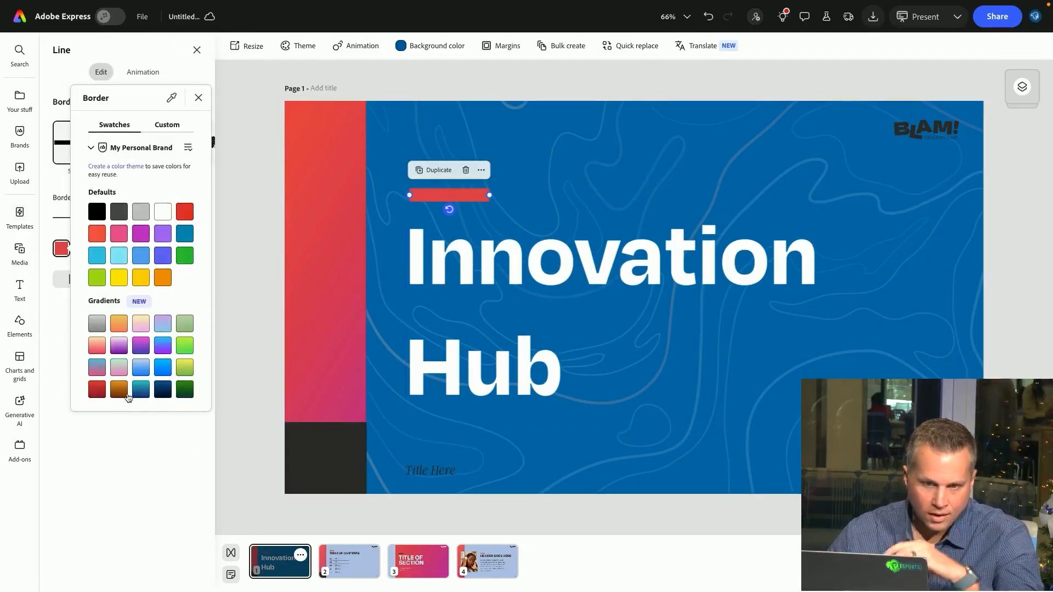
pyautogui.click(140, 208)
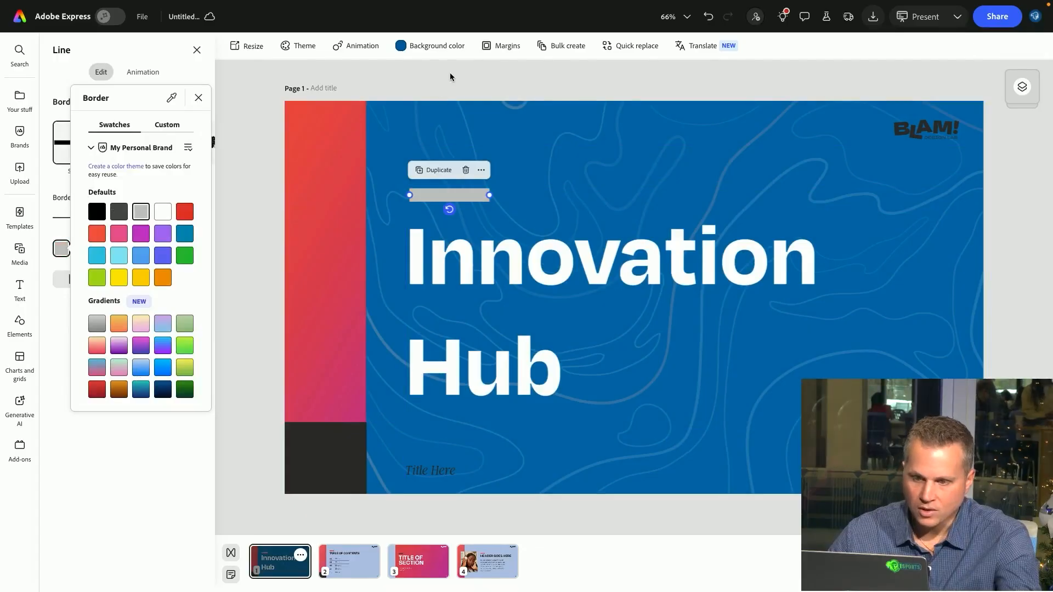
# Delete the BLAM! logo from the slide's corner
pyautogui.click(926, 129)
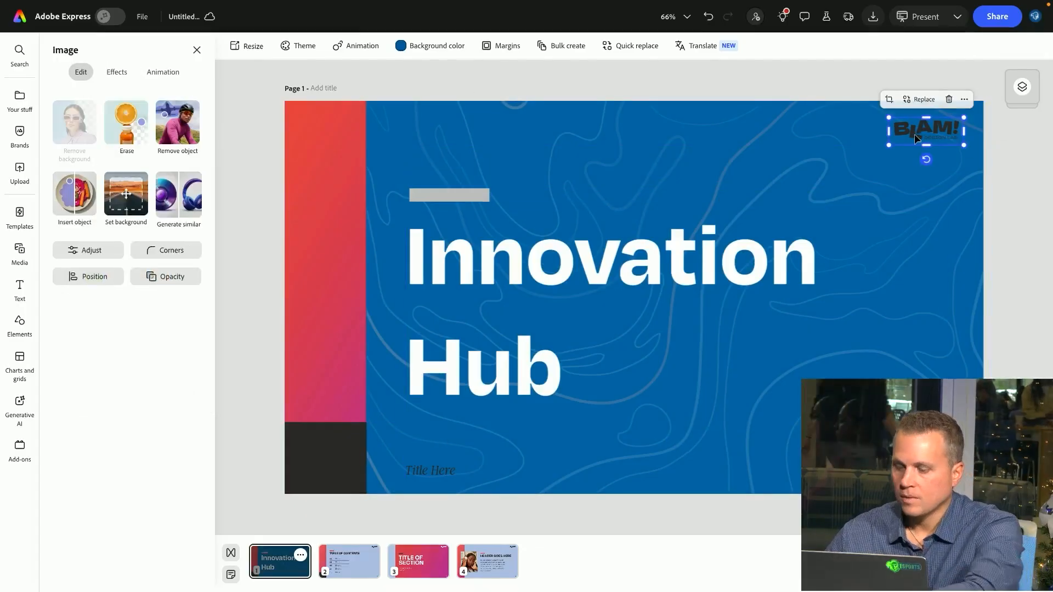
pyautogui.press('Delete')
pyautogui.click(333, 201)
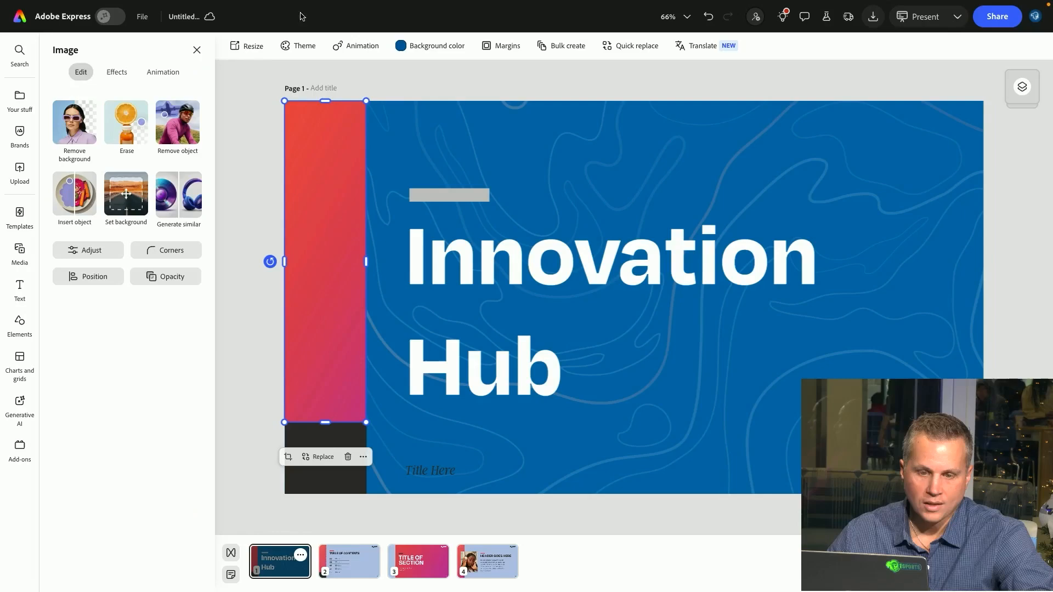
pyautogui.click(436, 47)
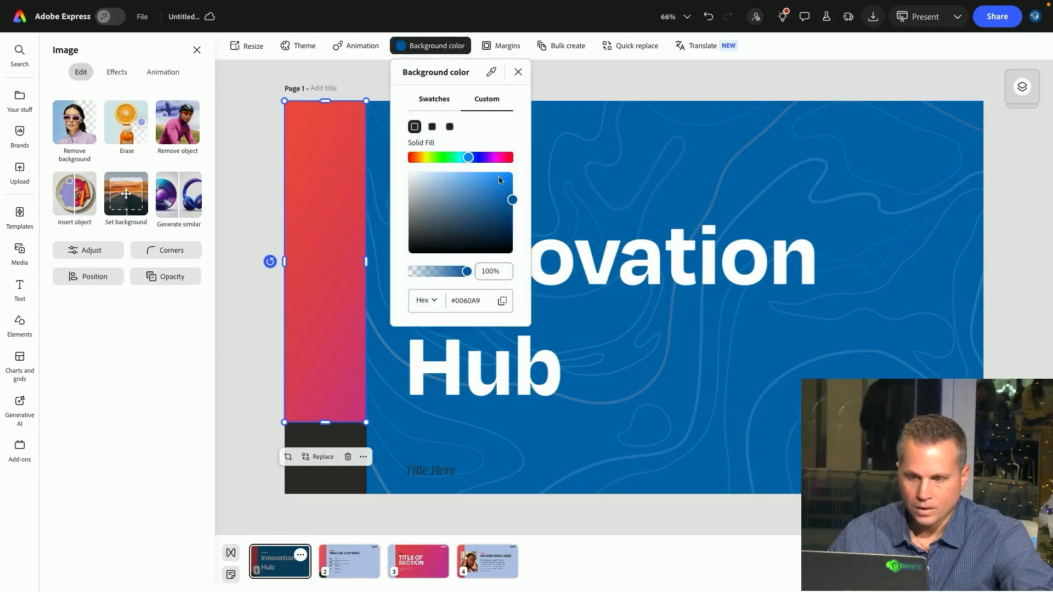
pyautogui.click(486, 299)
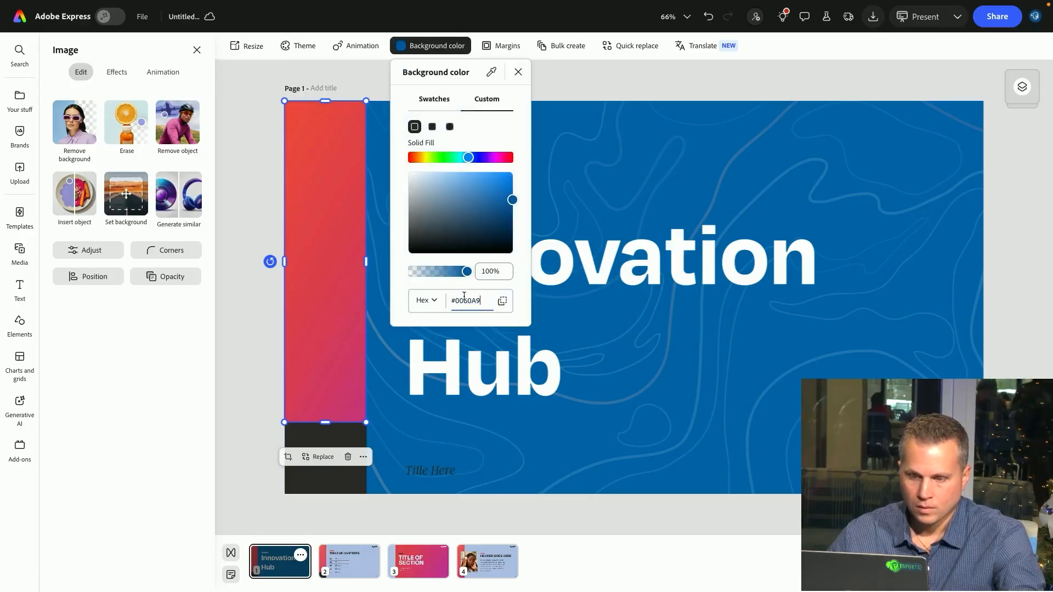
pyautogui.click(338, 144)
pyautogui.doubleClick(338, 144)
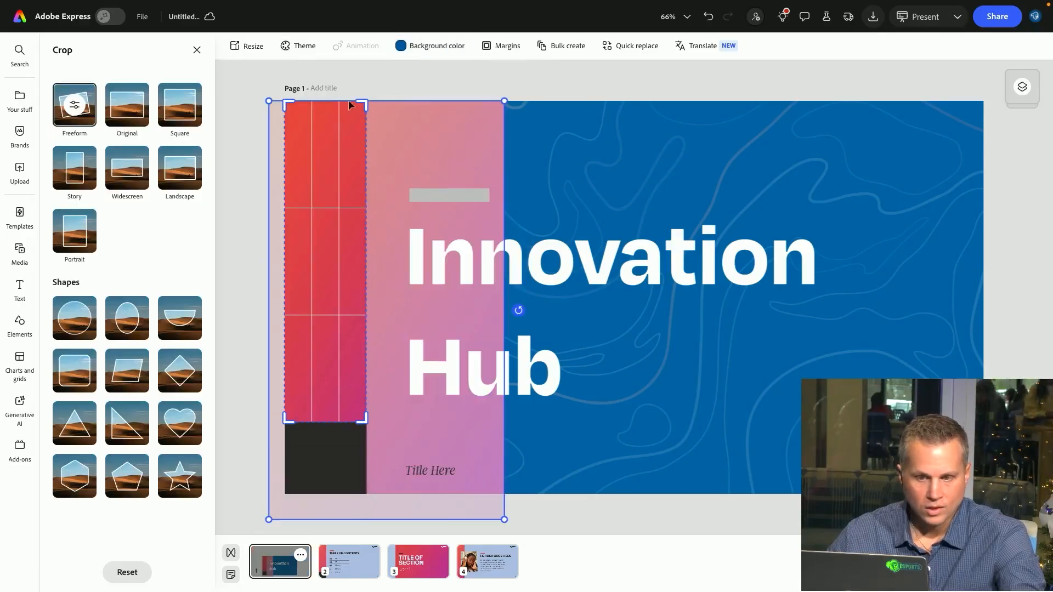
pyautogui.moveTo(343, 223); pyautogui.dragTo(323, 170)
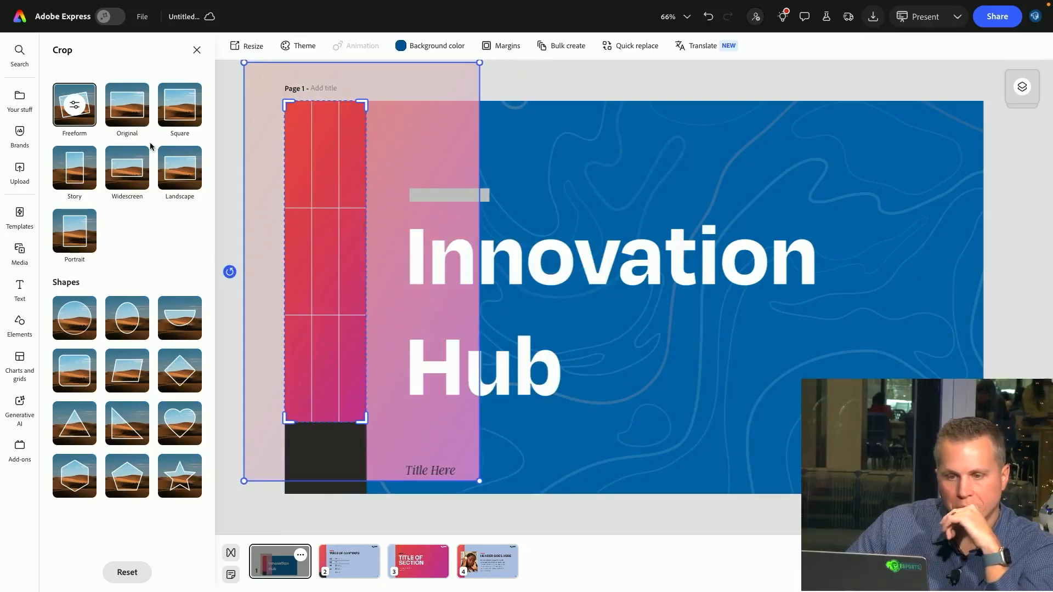
pyautogui.click(513, 115)
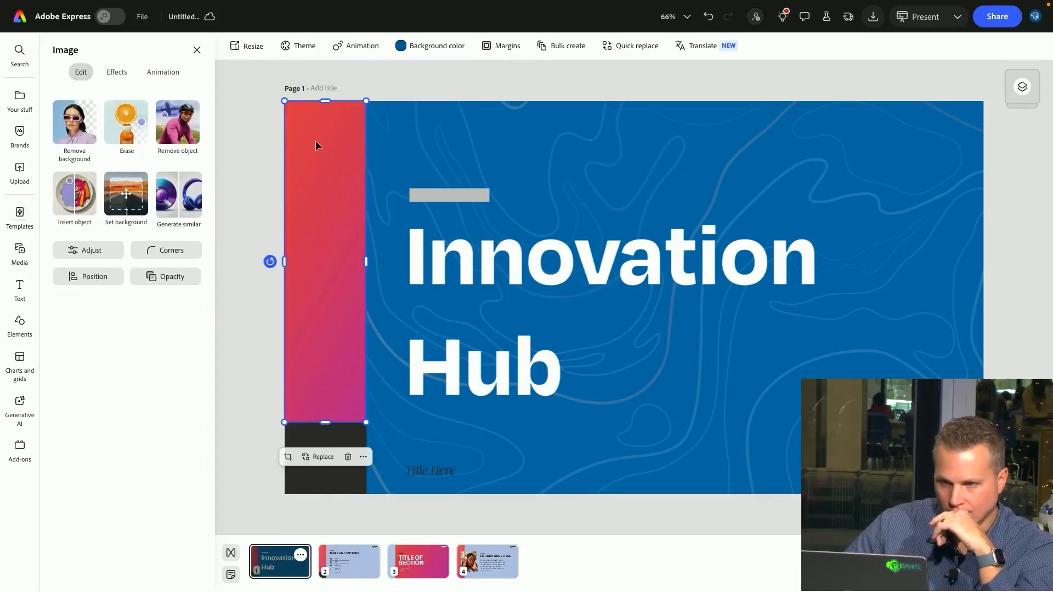
# Replace the red side strip image with the uploaded campus photo DSC00112.jpg
pyautogui.click(320, 456)
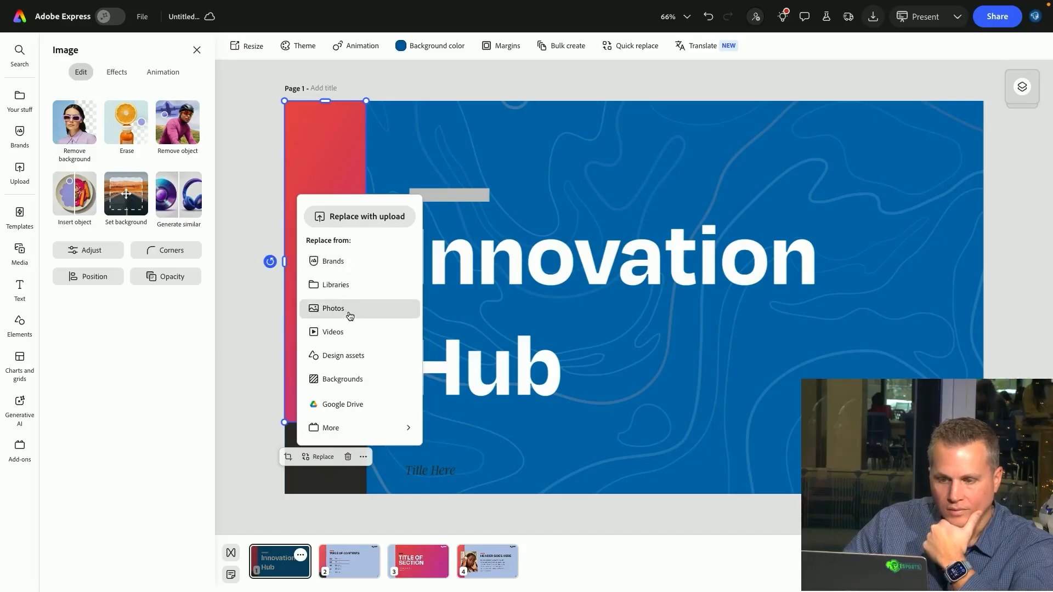
pyautogui.click(364, 216)
pyautogui.click(231, 254)
pyautogui.press('space')
pyautogui.press('Down')
pyautogui.press('Down')
pyautogui.press('Down')
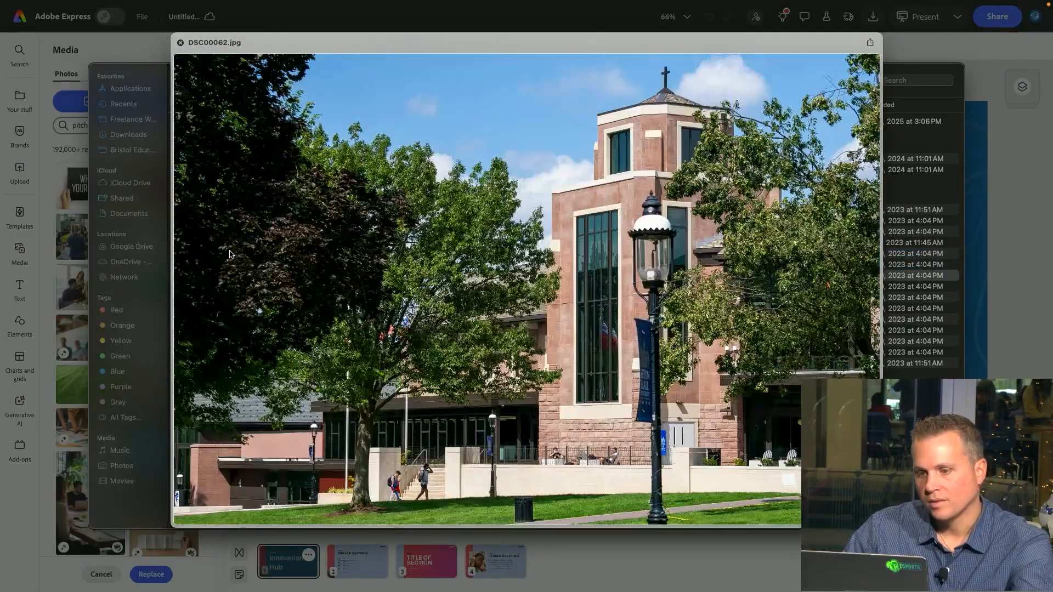
pyautogui.press('Up')
pyautogui.press('Down')
pyautogui.press('Down')
pyautogui.press('Down')
pyautogui.press('Down')
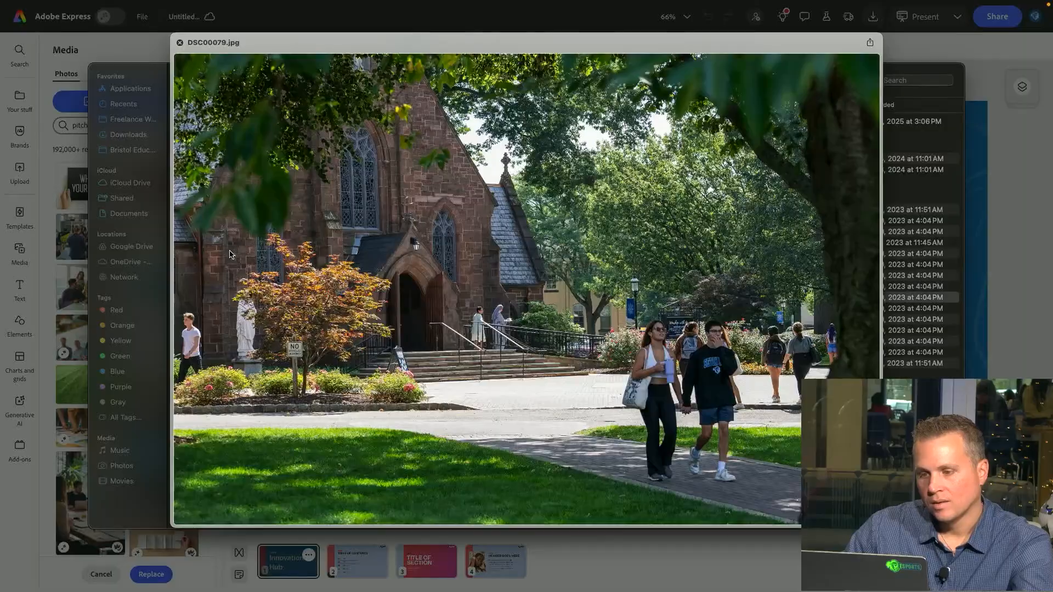
pyautogui.press('Down')
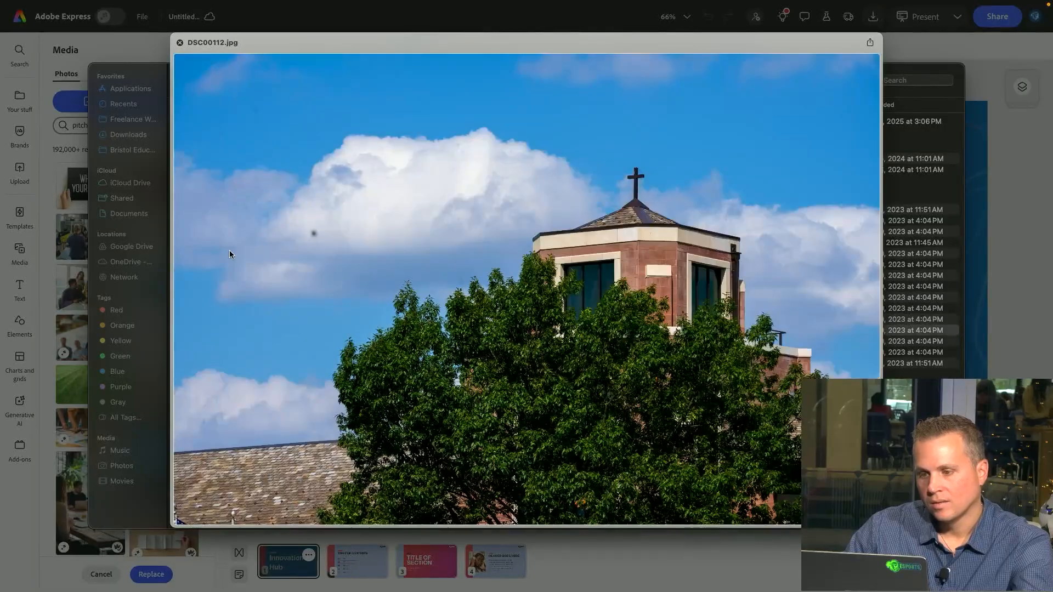
pyautogui.press('Up')
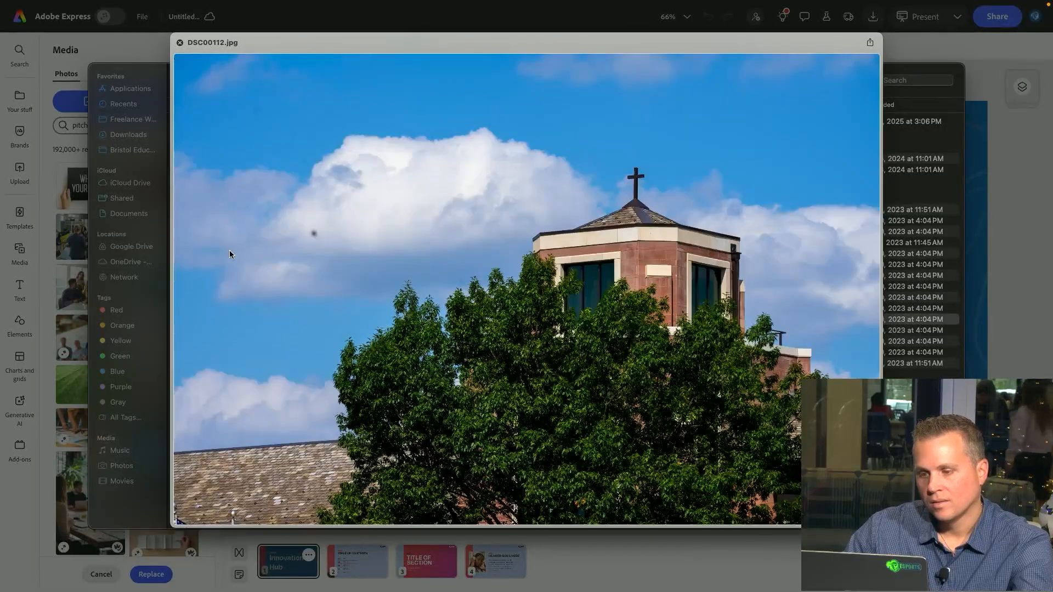
pyautogui.press('space')
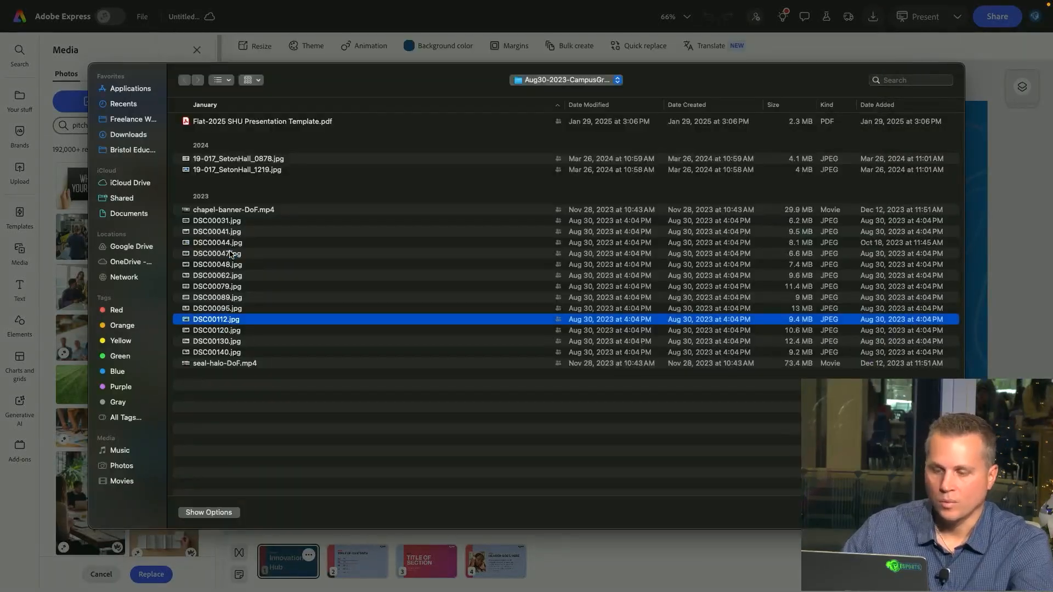
pyautogui.hotkey('ctrl', 'Up')
pyautogui.click(585, 34)
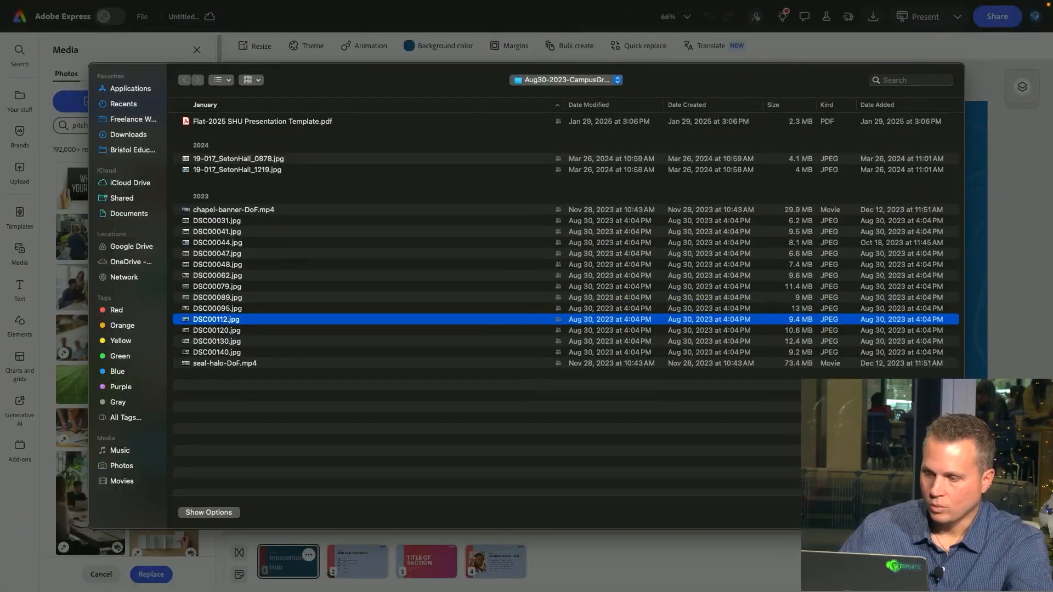
pyautogui.press('Return')
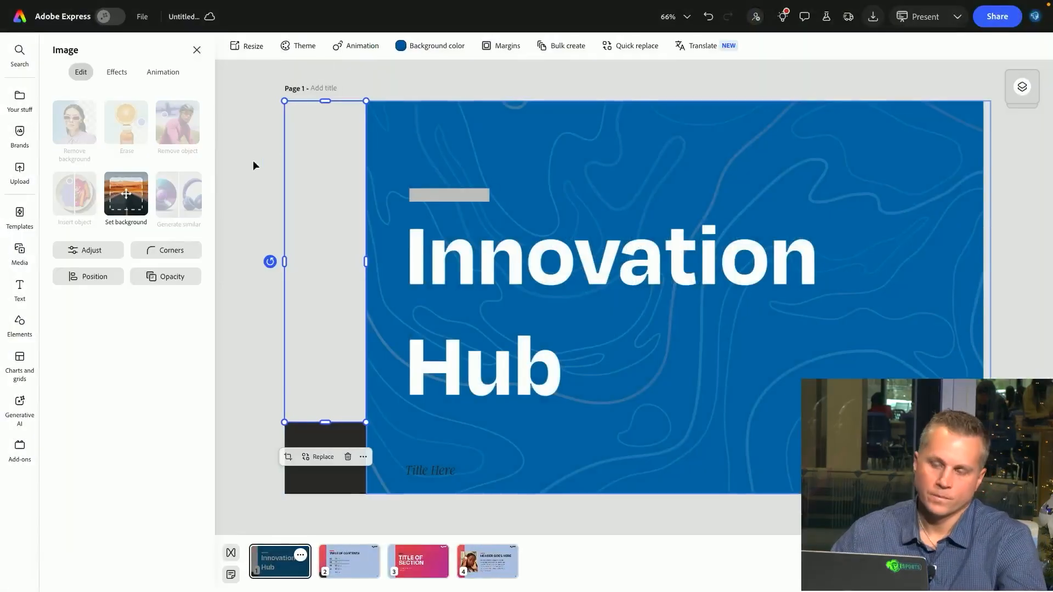
# Crop and reposition the side strip photo to show the bell tower with its cross
pyautogui.doubleClick(338, 269)
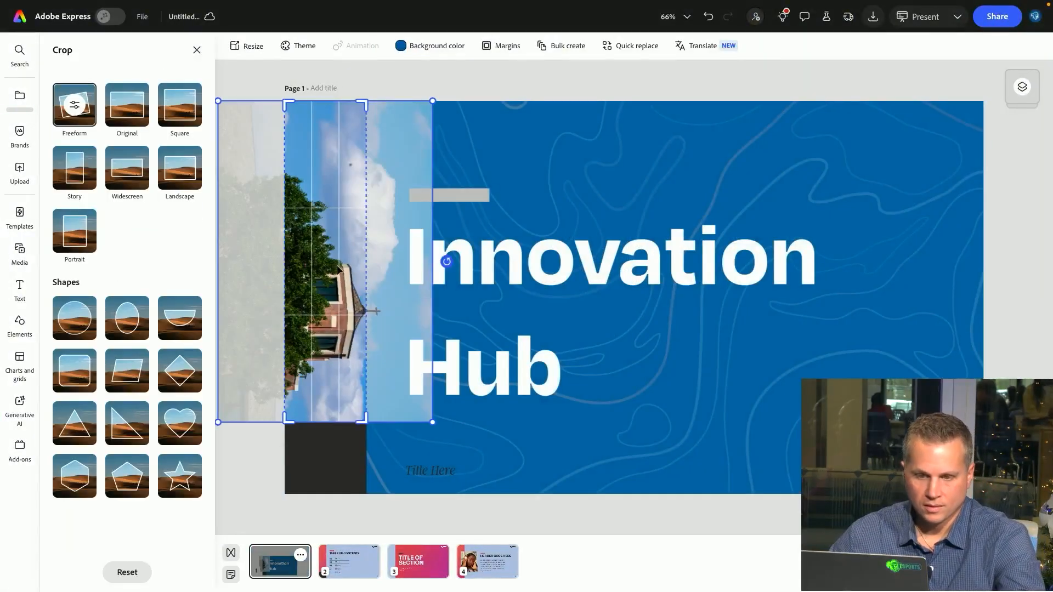
pyautogui.click(469, 102)
pyautogui.doubleClick(317, 336)
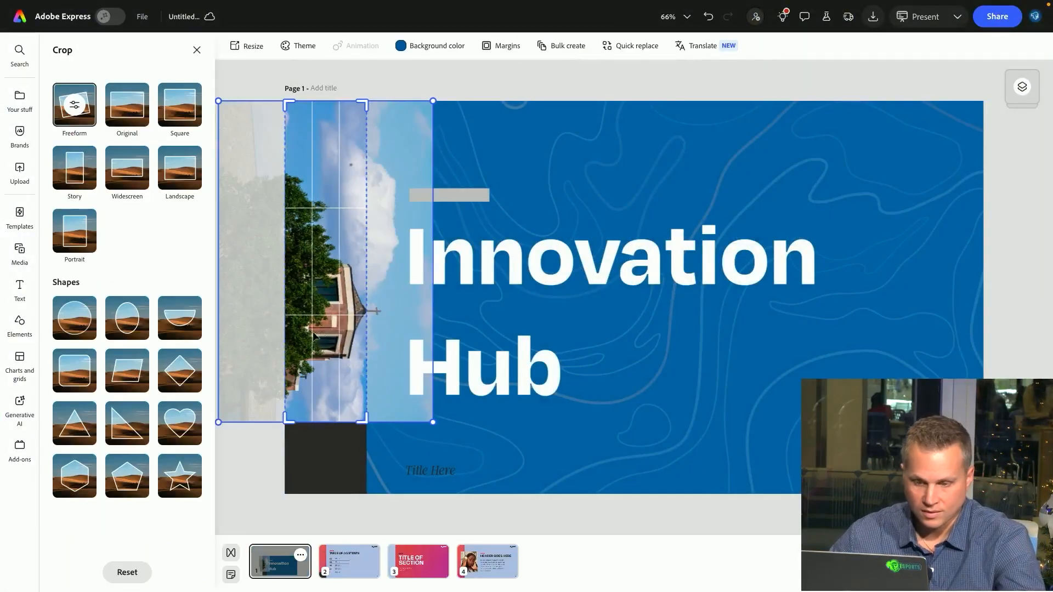
pyautogui.click(481, 93)
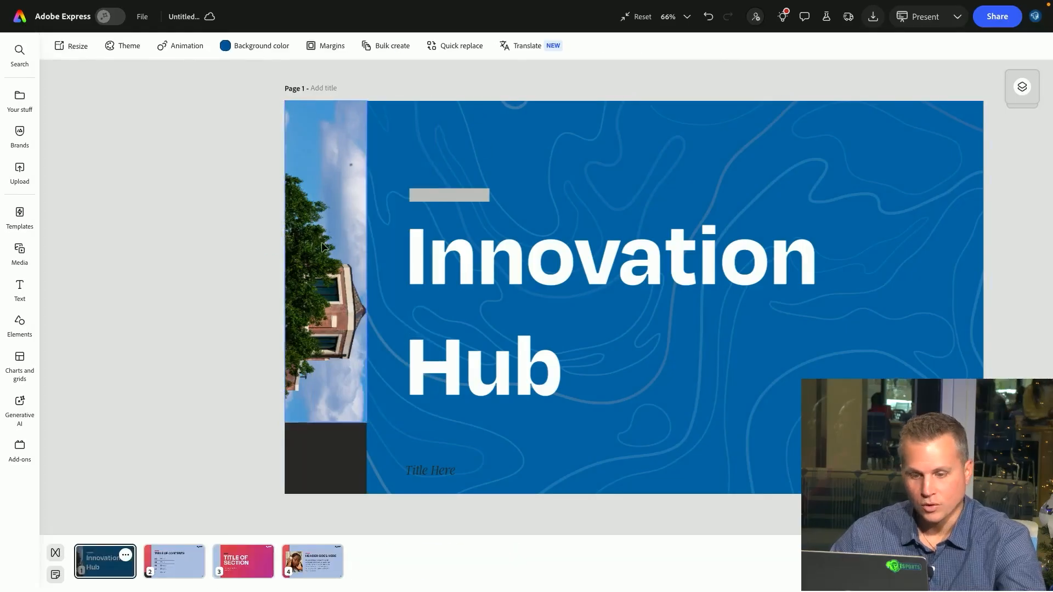
pyautogui.click(325, 264)
pyautogui.click(288, 460)
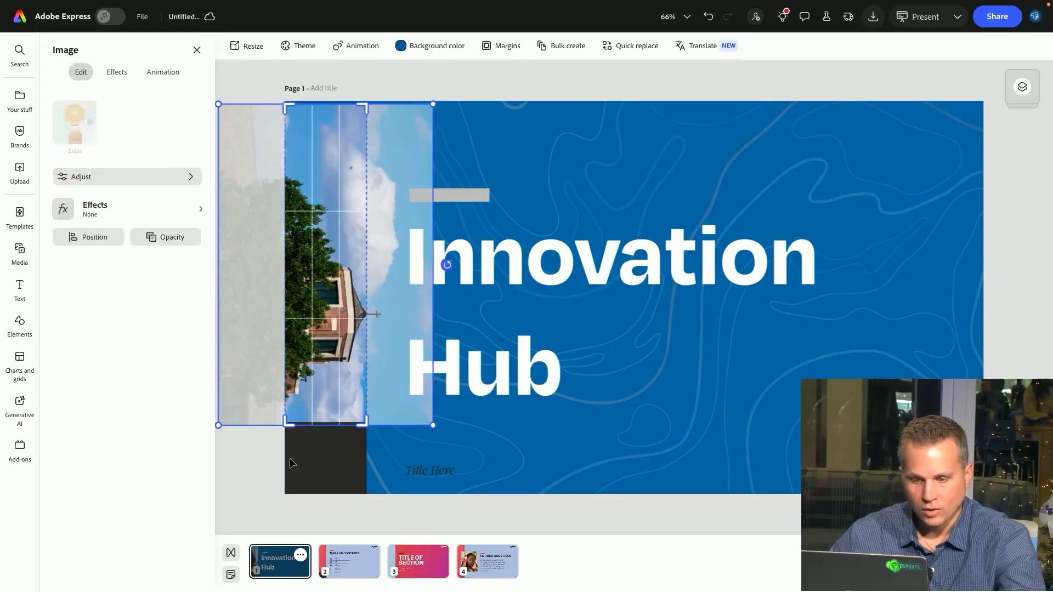
pyautogui.moveTo(371, 123); pyautogui.dragTo(413, 130)
pyautogui.moveTo(464, 265); pyautogui.dragTo(341, 99)
pyautogui.moveTo(349, 220); pyautogui.dragTo(287, 225)
pyautogui.moveTo(436, 163); pyautogui.dragTo(500, 75)
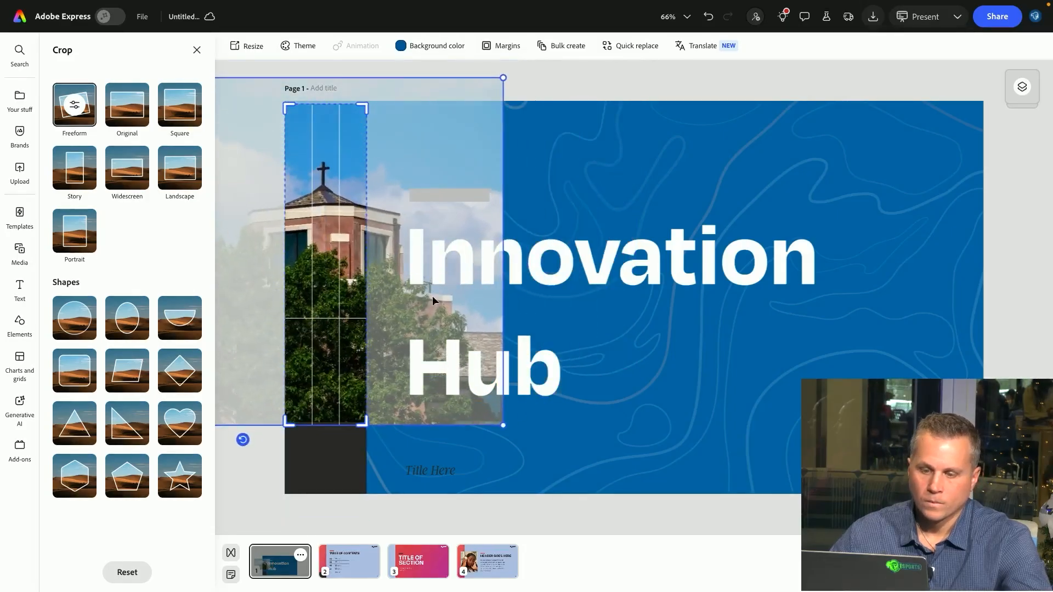
pyautogui.click(586, 87)
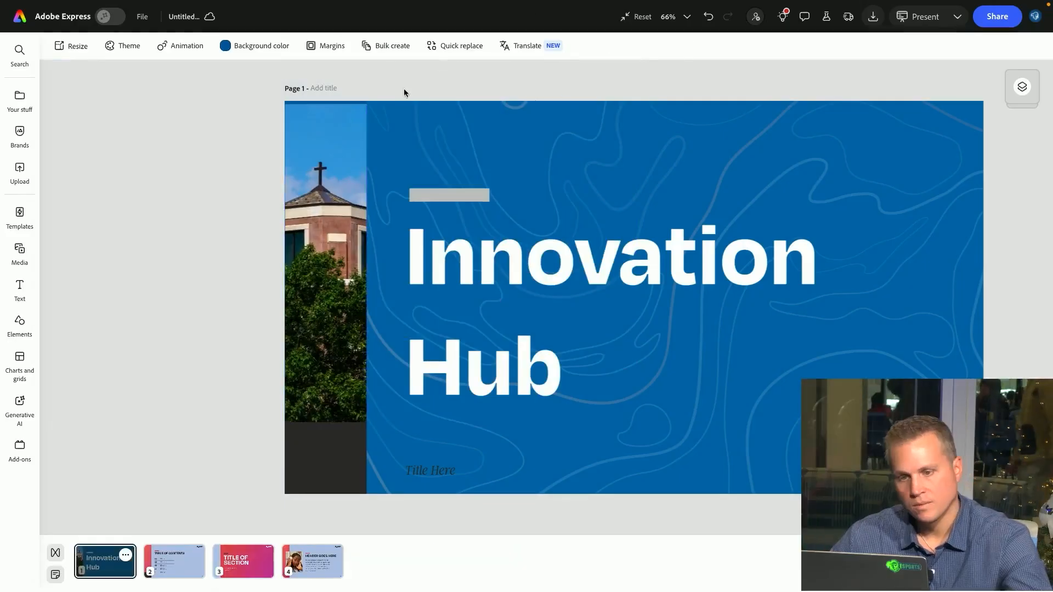
# Examine the elements and background colors of the other template slides
pyautogui.click(326, 164)
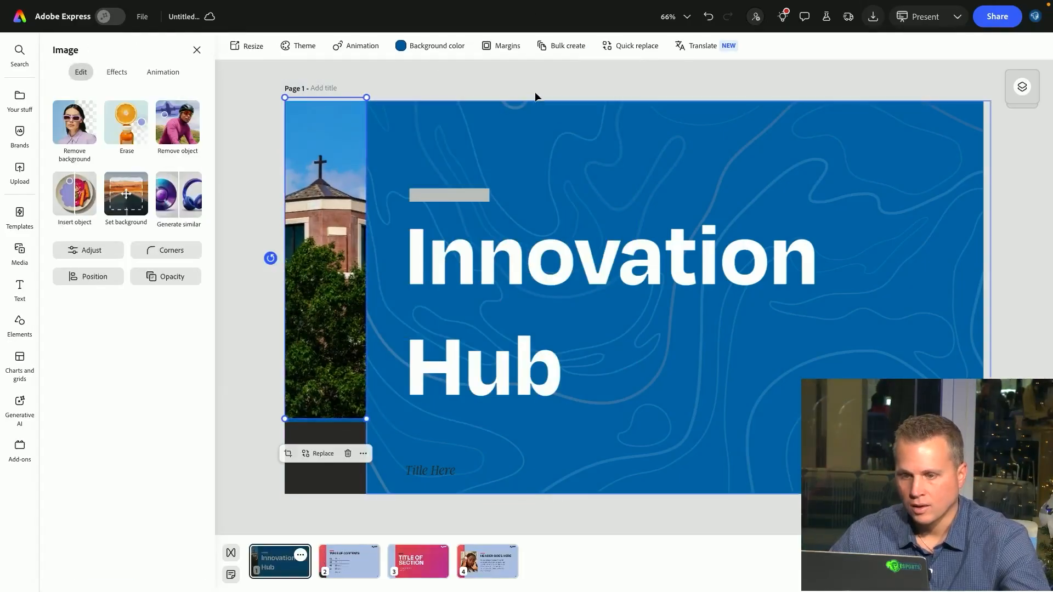
pyautogui.click(611, 95)
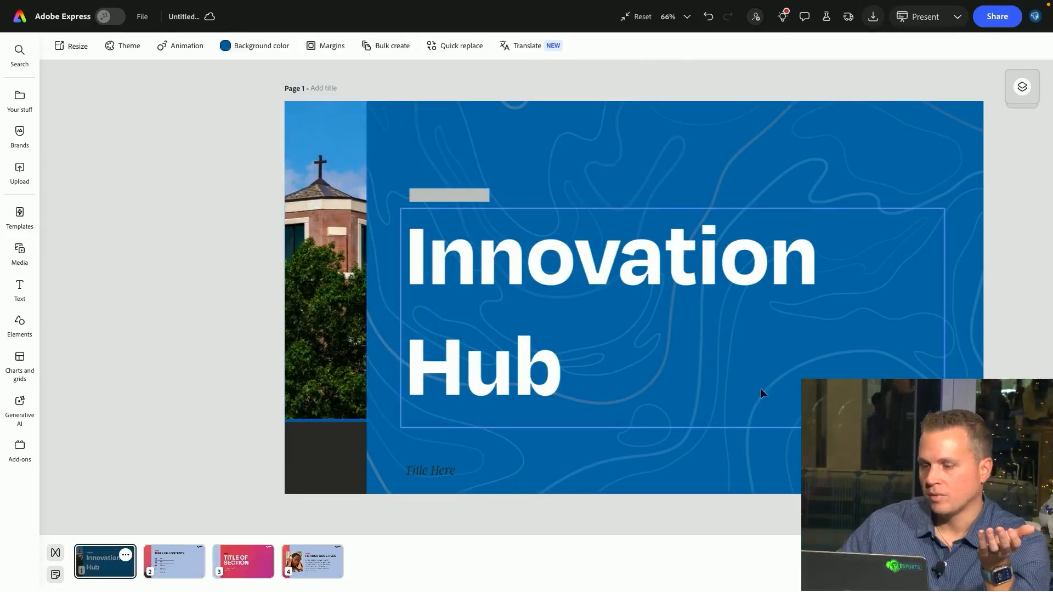
pyautogui.click(899, 469)
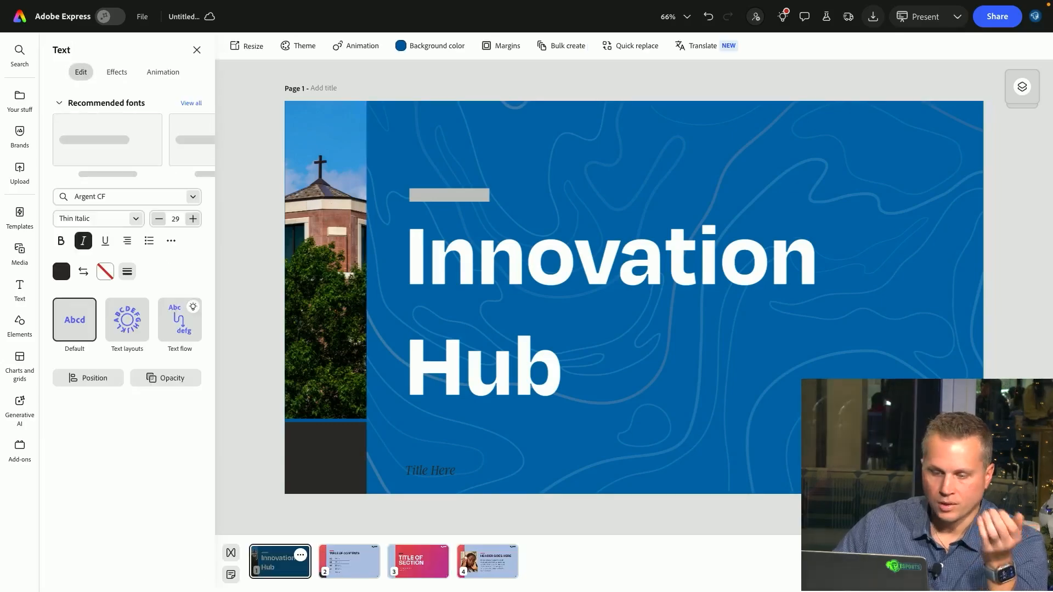
pyautogui.click(350, 561)
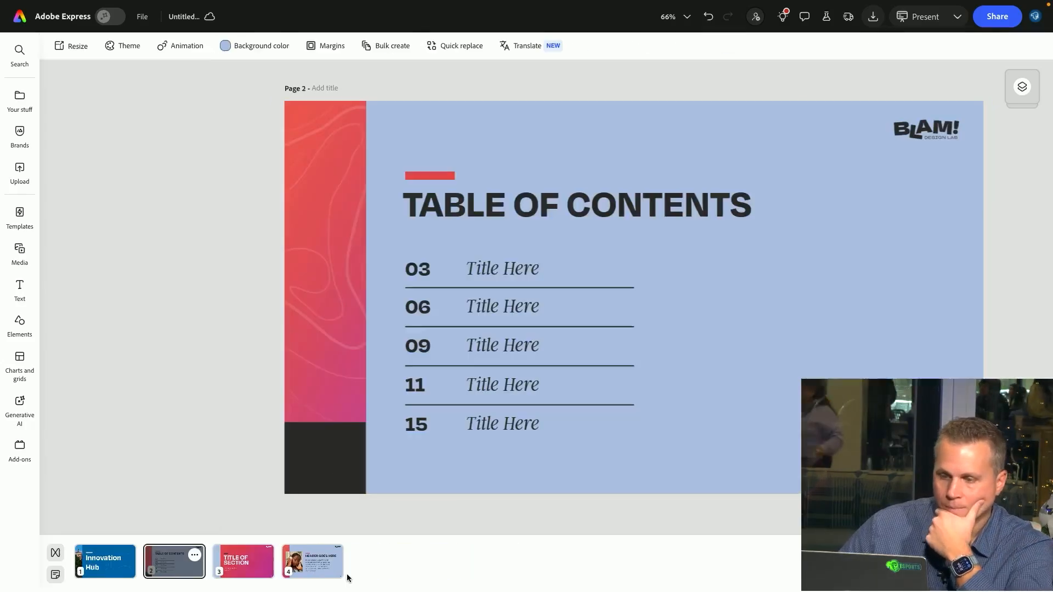
pyautogui.click(246, 46)
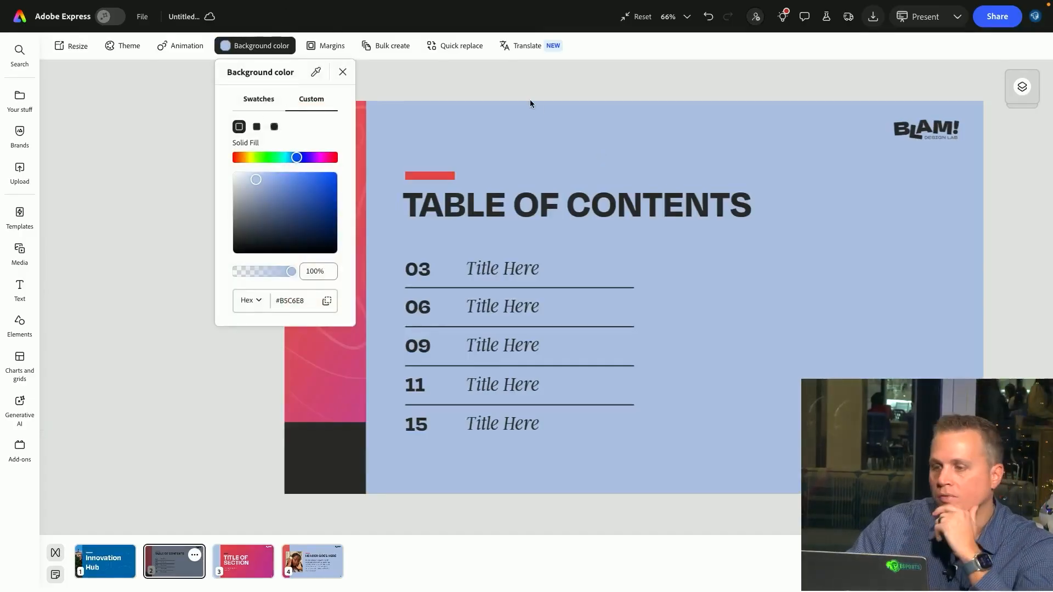
pyautogui.click(793, 93)
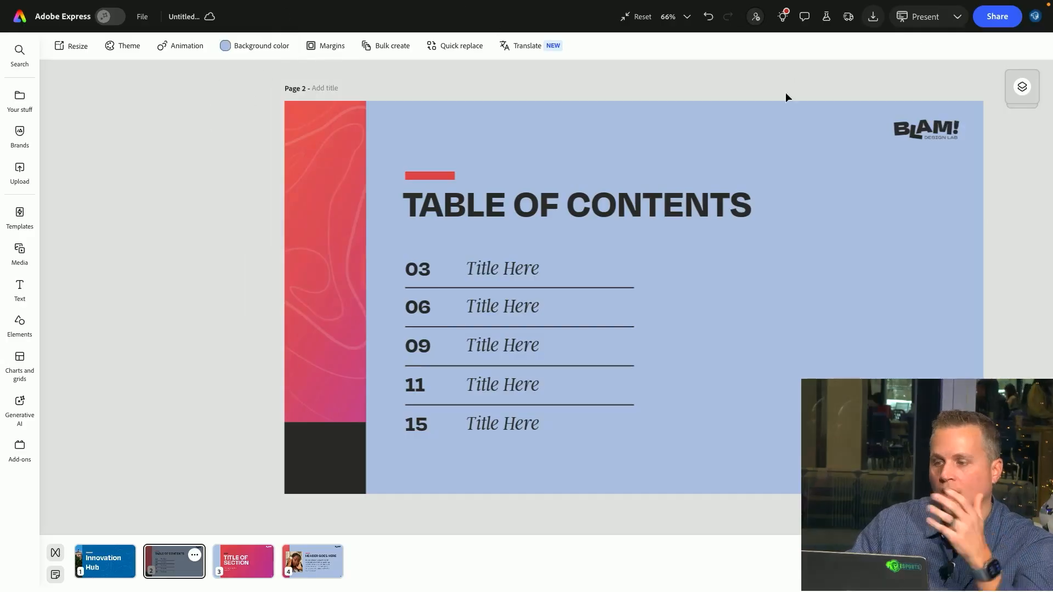
pyautogui.click(235, 47)
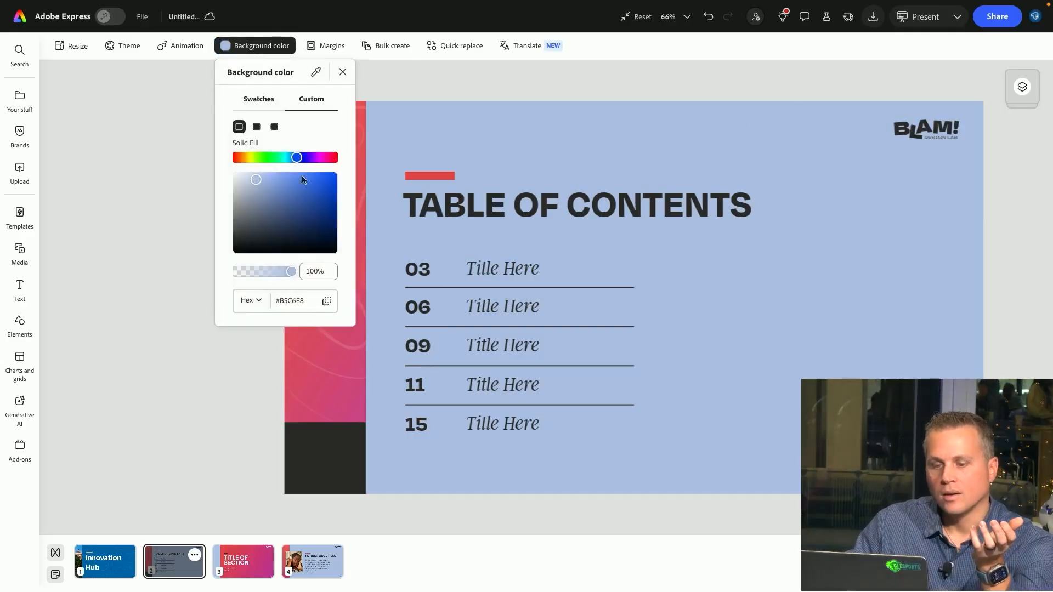
pyautogui.click(311, 296)
pyautogui.click(587, 93)
pyautogui.click(937, 137)
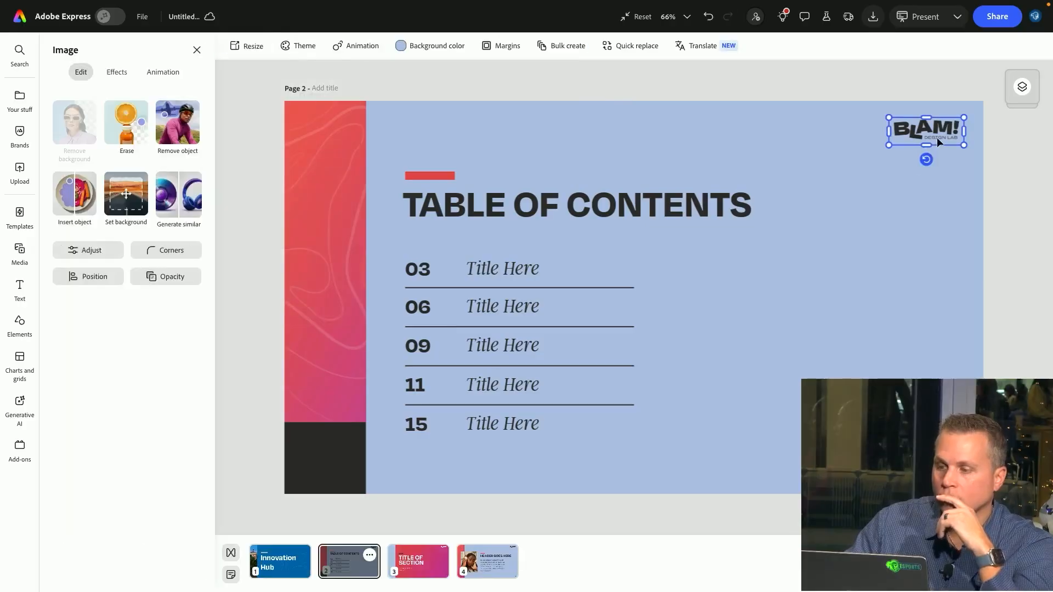
pyautogui.click(952, 107)
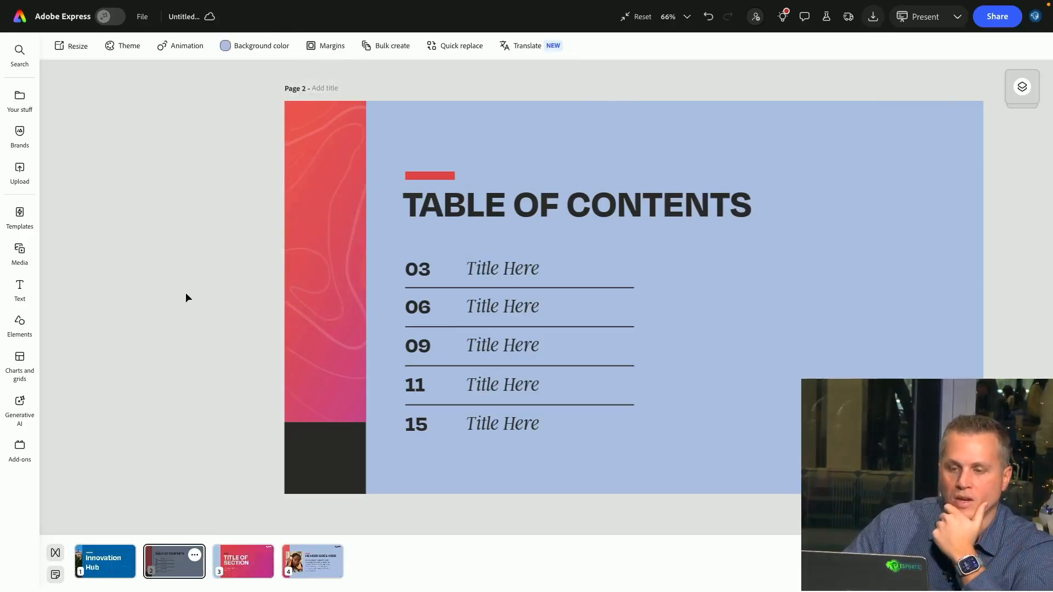
pyautogui.click(298, 564)
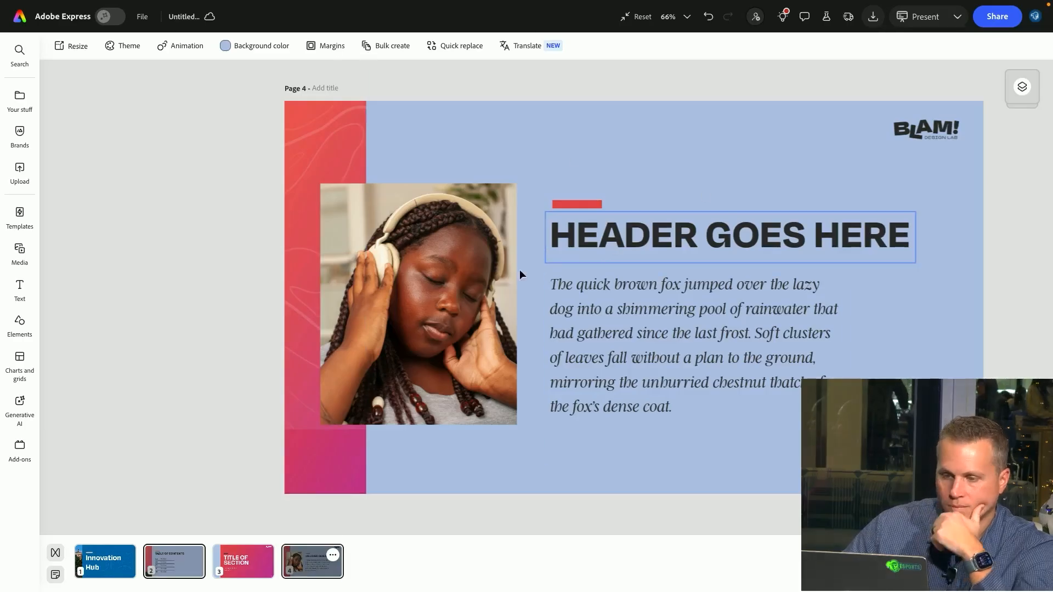
pyautogui.click(249, 550)
pyautogui.click(113, 560)
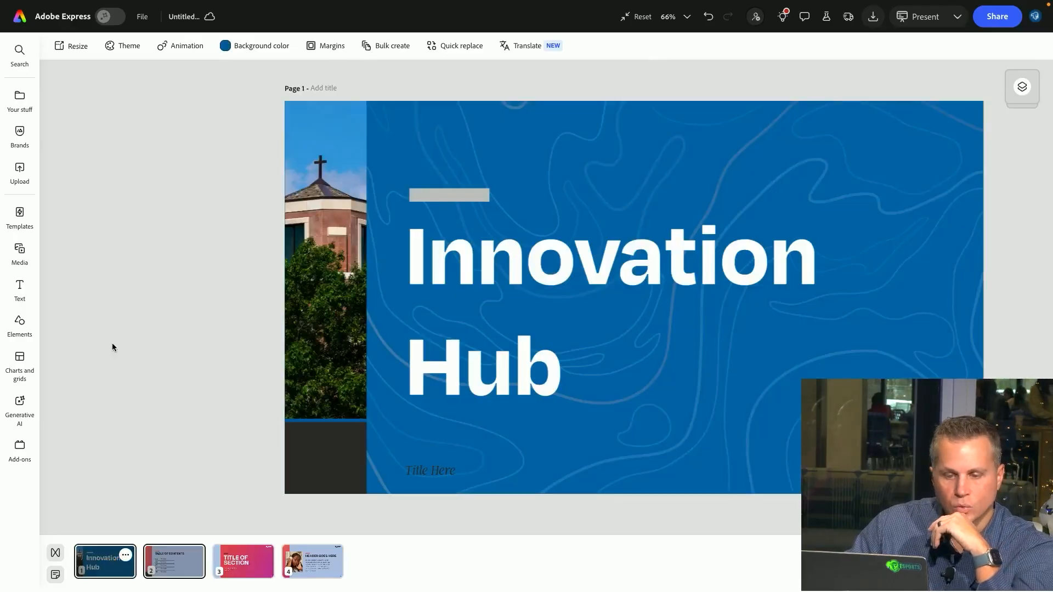
# Switch to another browser tab with a Seton Hall presentation in Adobe Express and open its first slide
pyautogui.moveTo(371, 4)
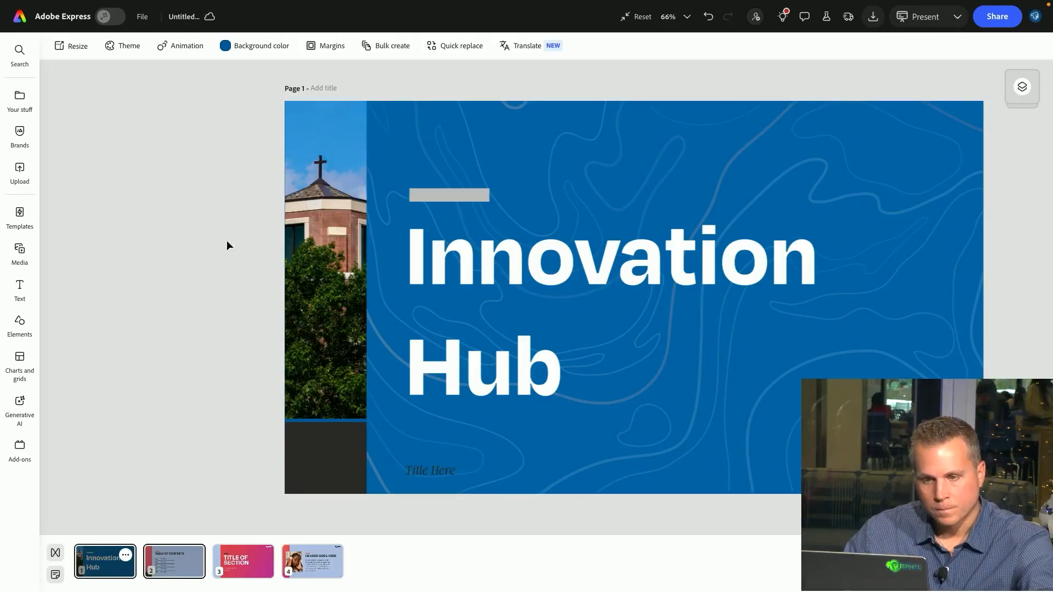
pyautogui.moveTo(541, 3)
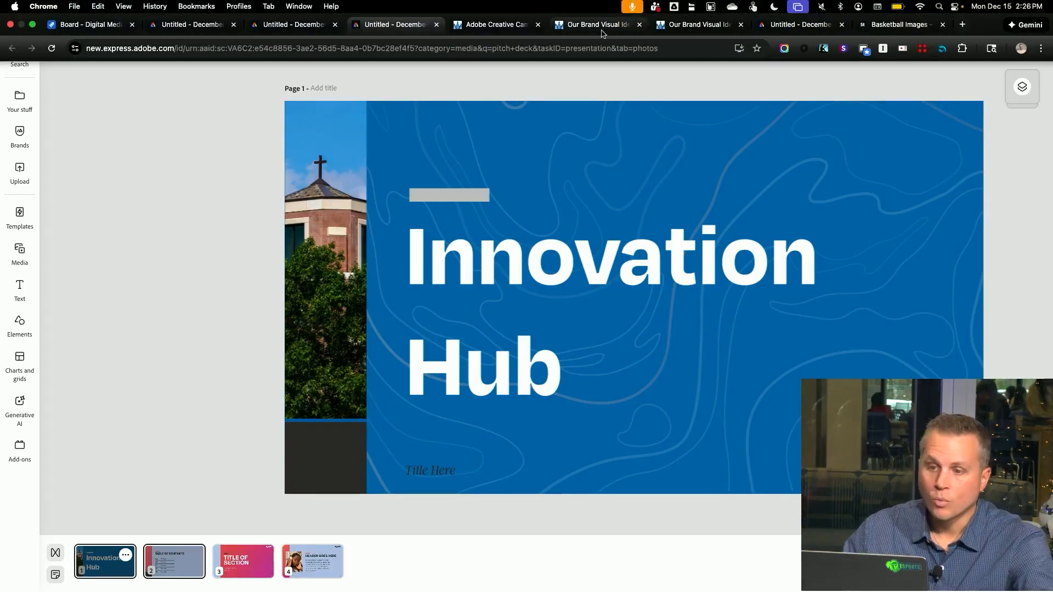
pyautogui.click(496, 28)
pyautogui.click(591, 30)
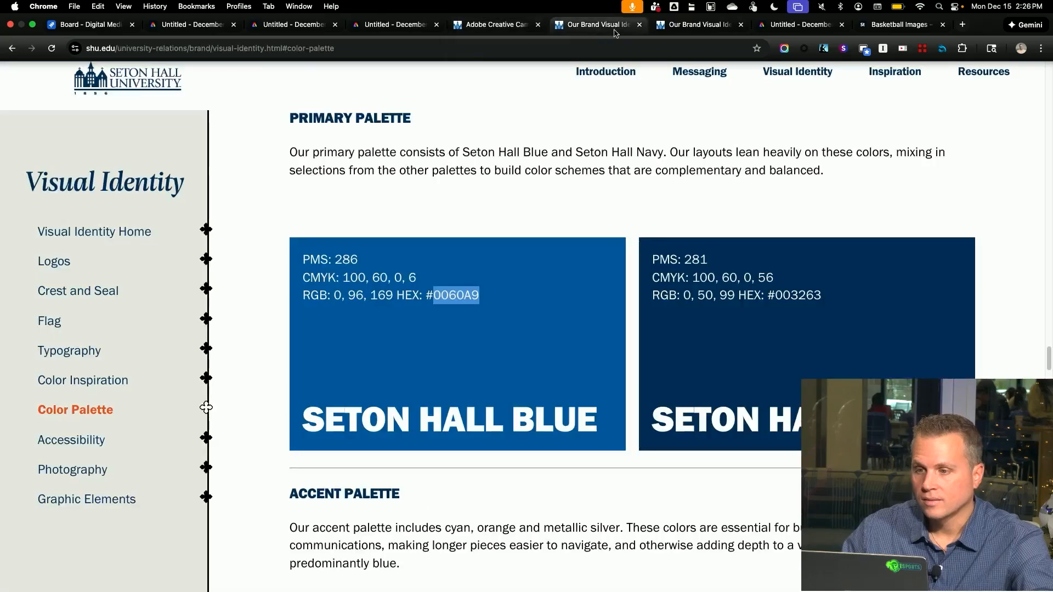
pyautogui.click(689, 31)
pyautogui.click(795, 24)
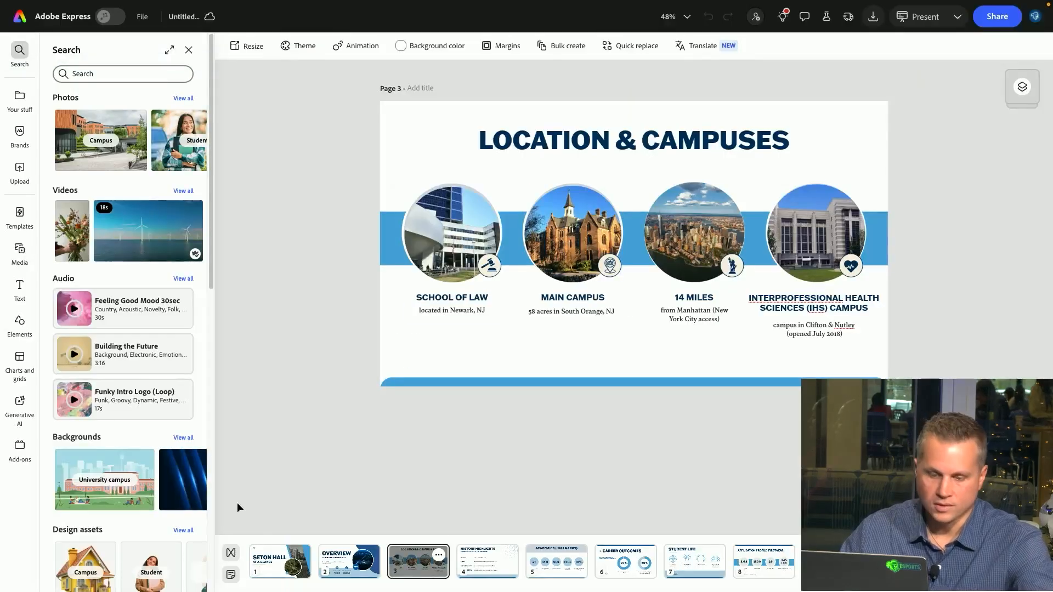
pyautogui.click(275, 563)
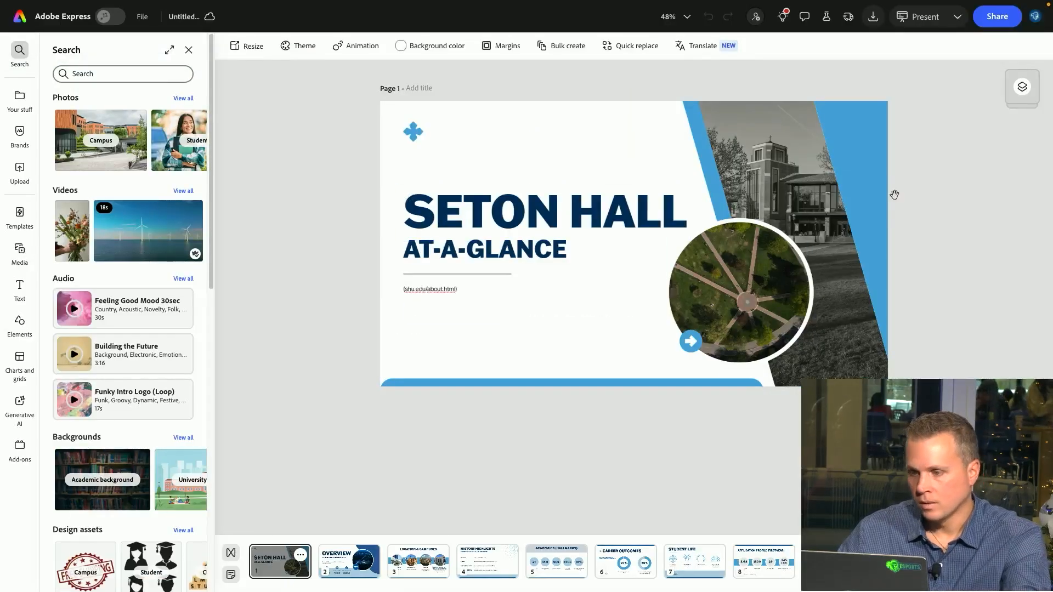
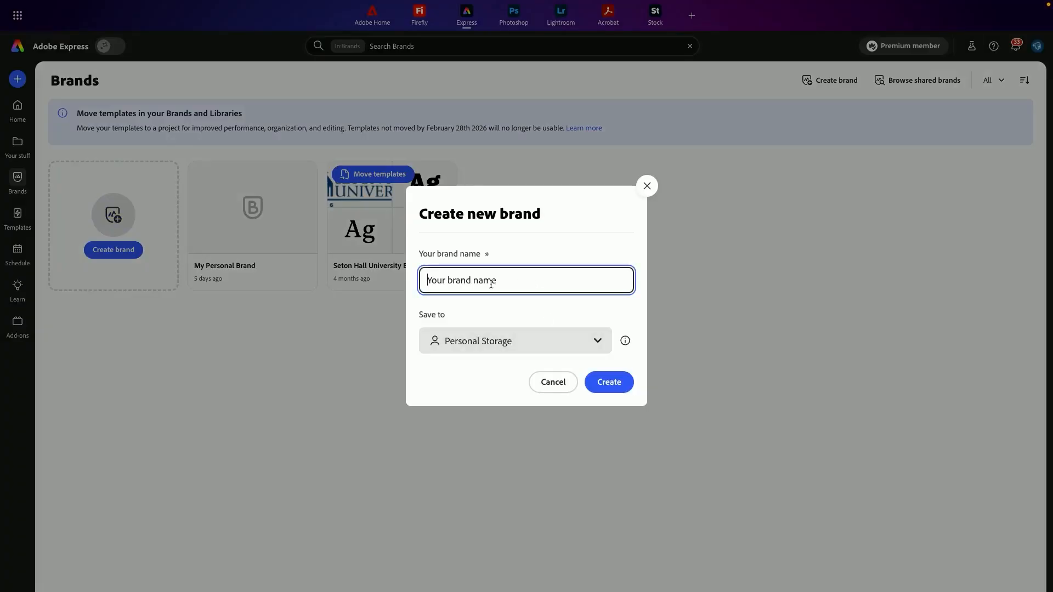
# Create a new brand named Test Brand in personal storage
pyautogui.write('Test BVrand')
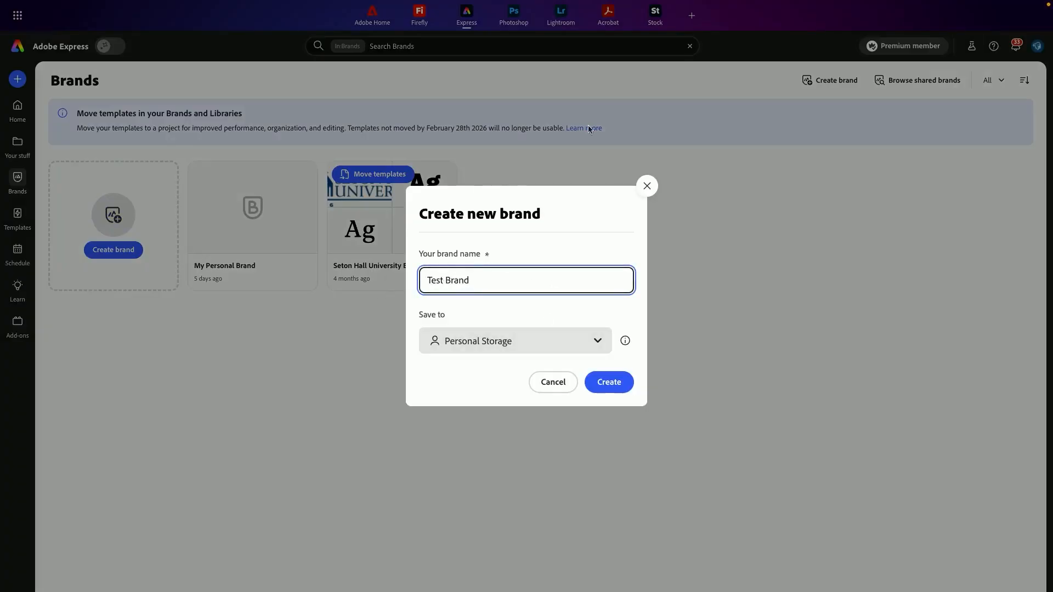
pyautogui.click(616, 382)
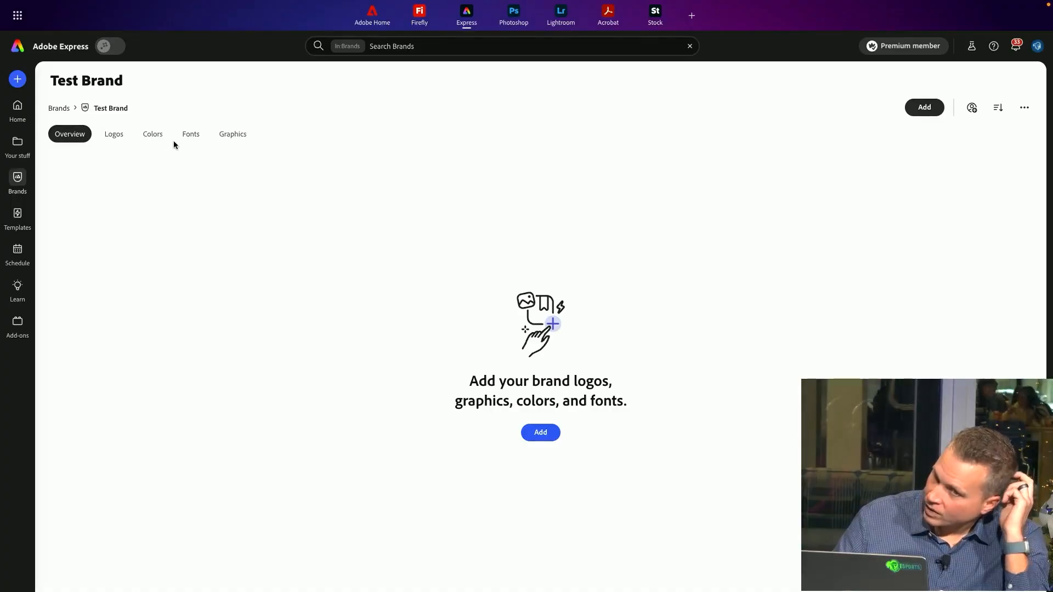
# Add Franklin Gothic Demi Cond Regular from recent fonts as the brand's header font
pyautogui.click(188, 136)
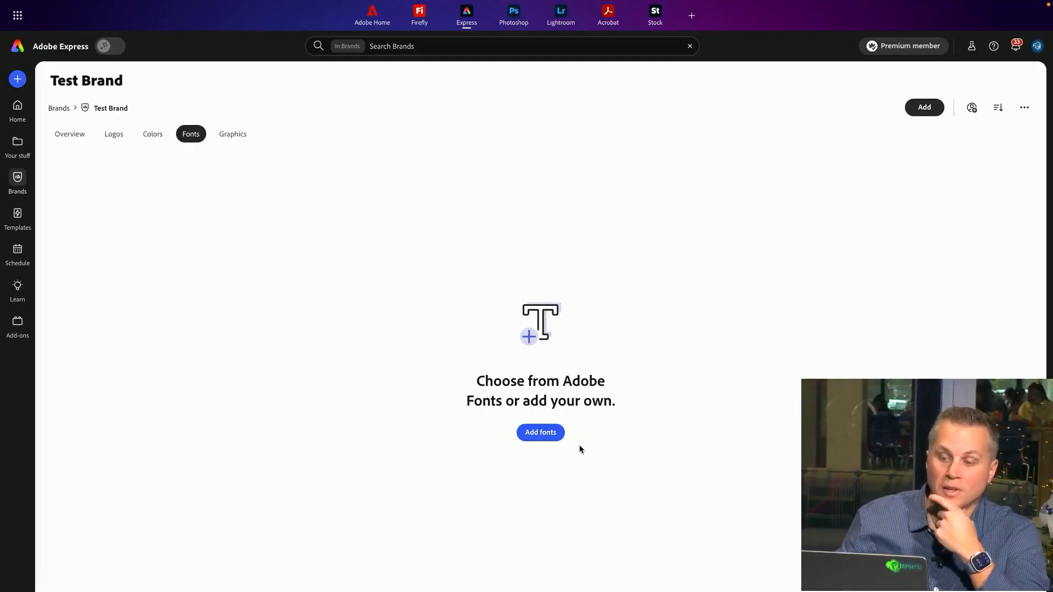
pyautogui.click(541, 433)
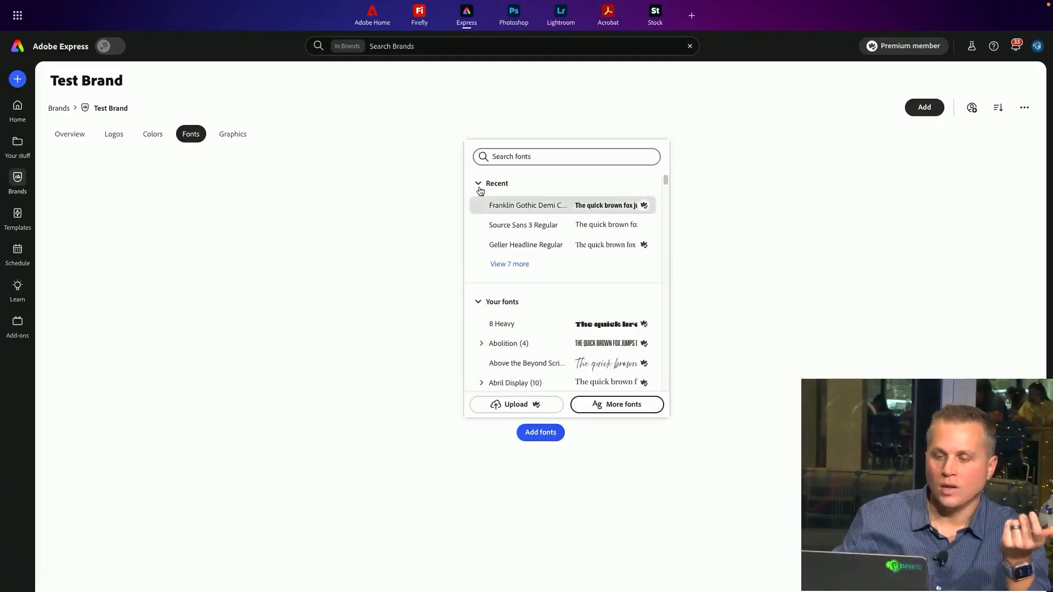
pyautogui.click(566, 157)
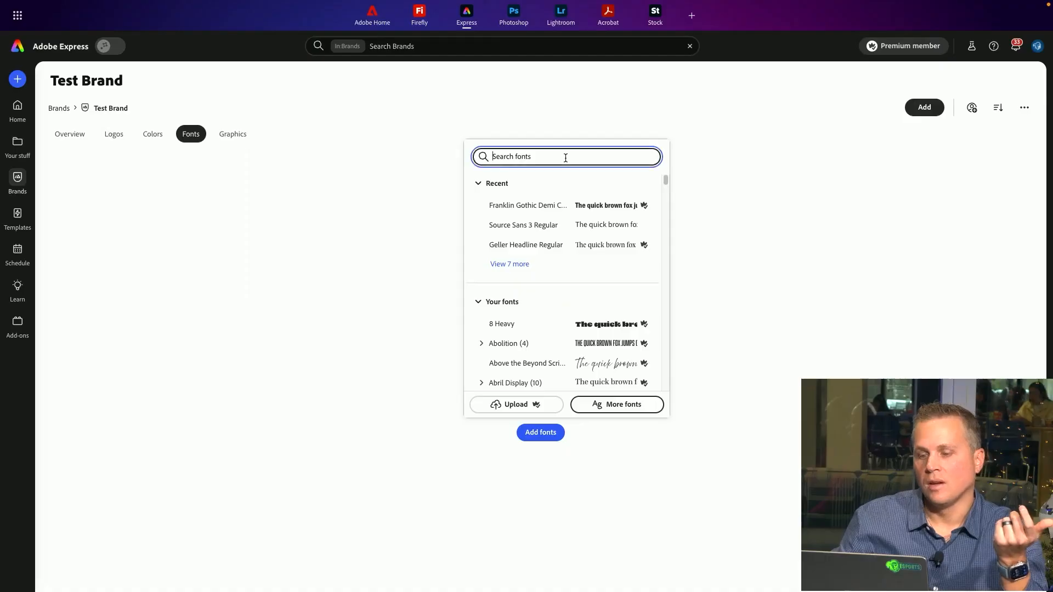
pyautogui.click(528, 209)
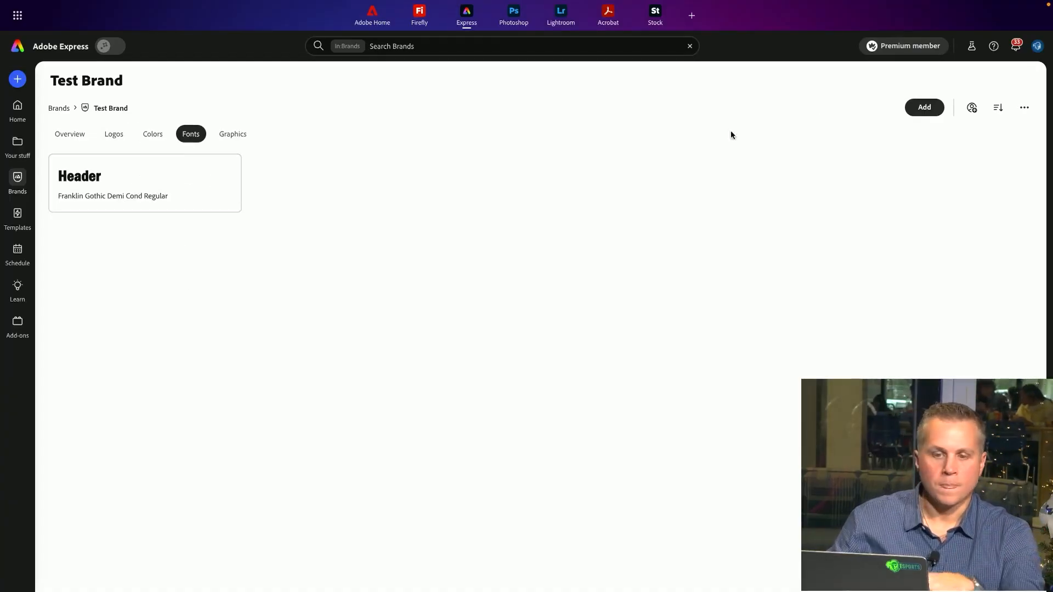
pyautogui.click(935, 113)
pyautogui.click(914, 141)
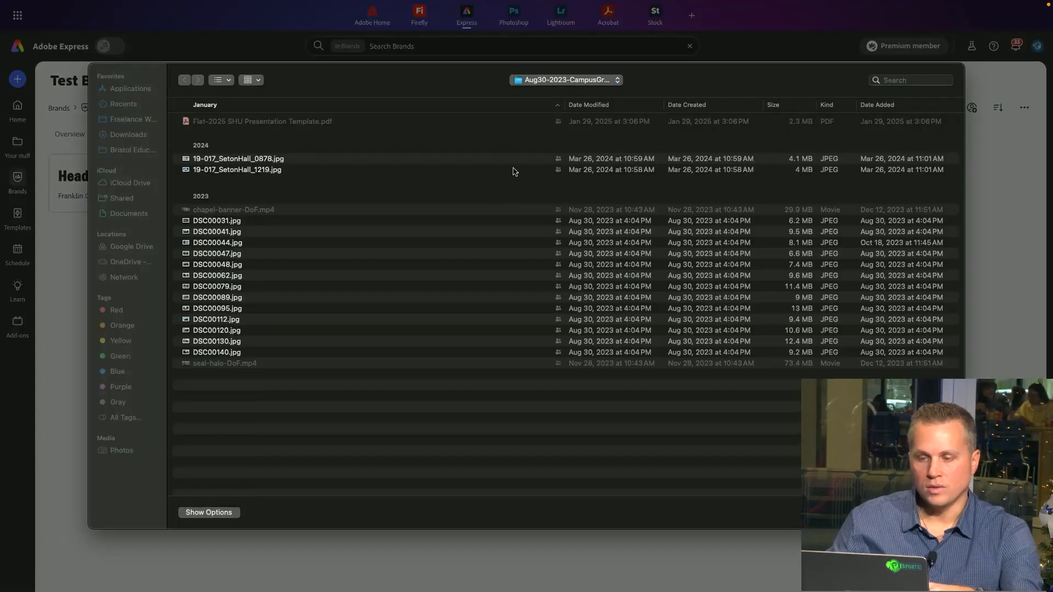
pyautogui.press('Escape')
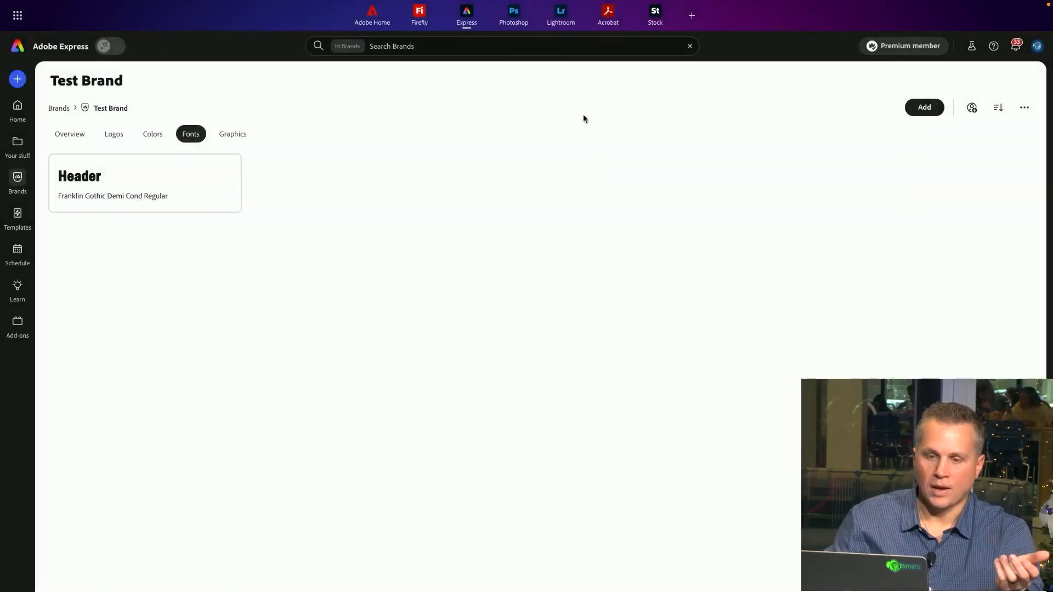
# Search for Geller and add Geller Headline Regular as the brand's body font
pyautogui.click(919, 105)
pyautogui.click(924, 177)
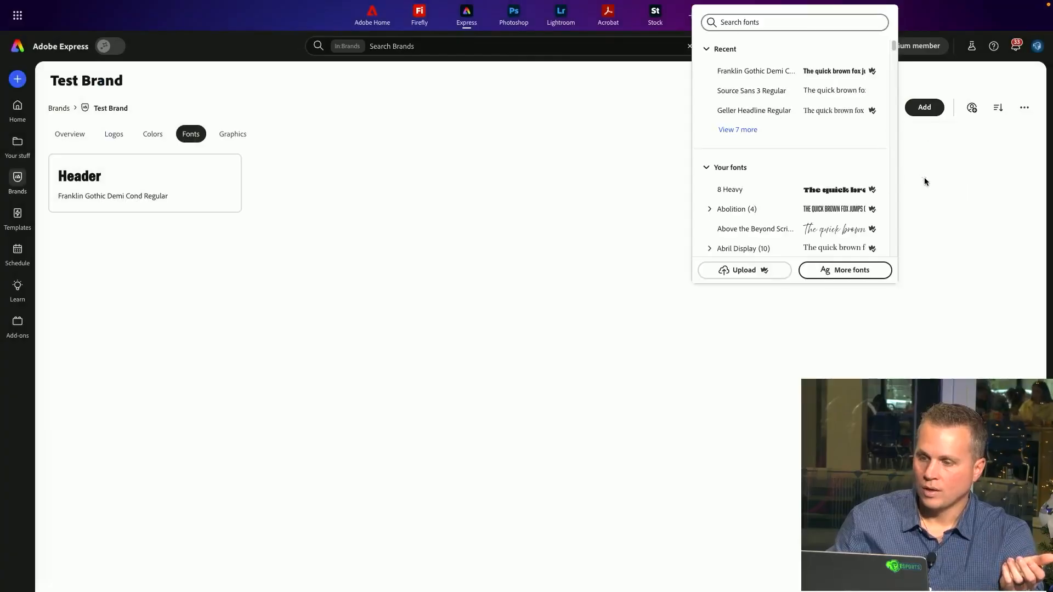
pyautogui.click(788, 20)
pyautogui.write('gel')
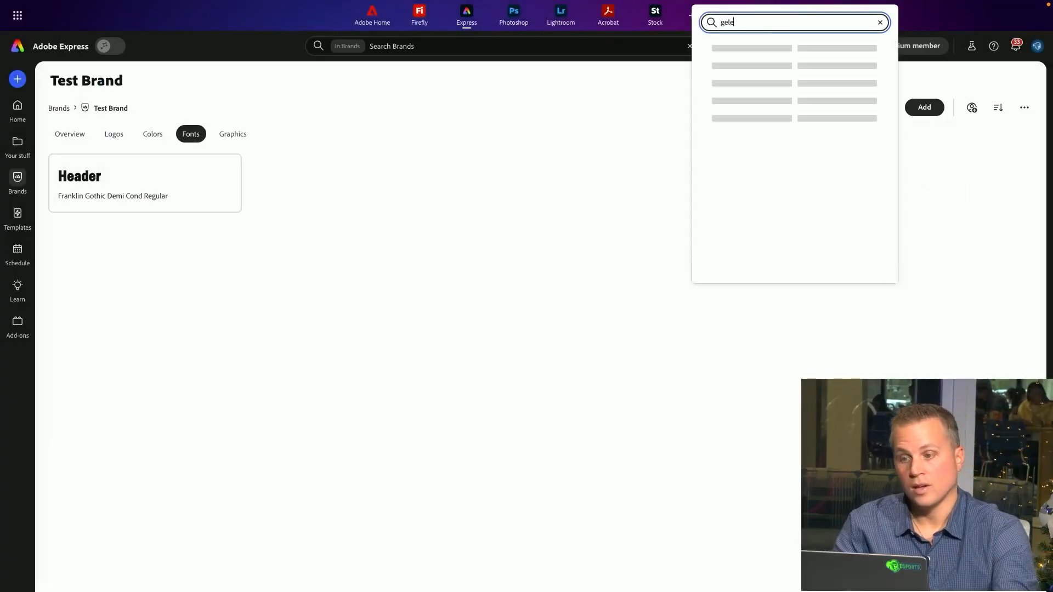
pyautogui.write('ler')
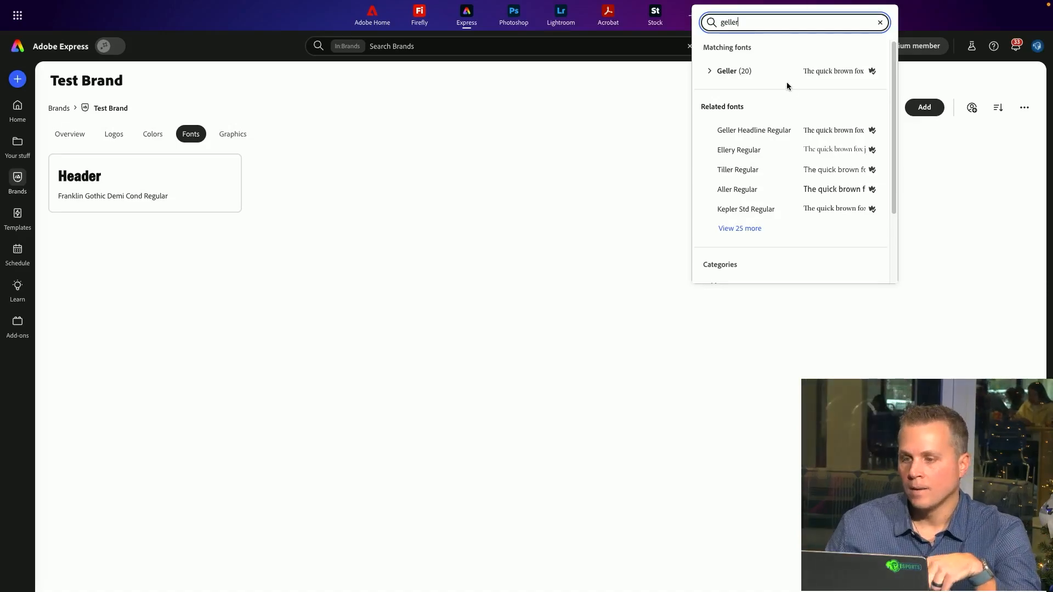
pyautogui.click(812, 76)
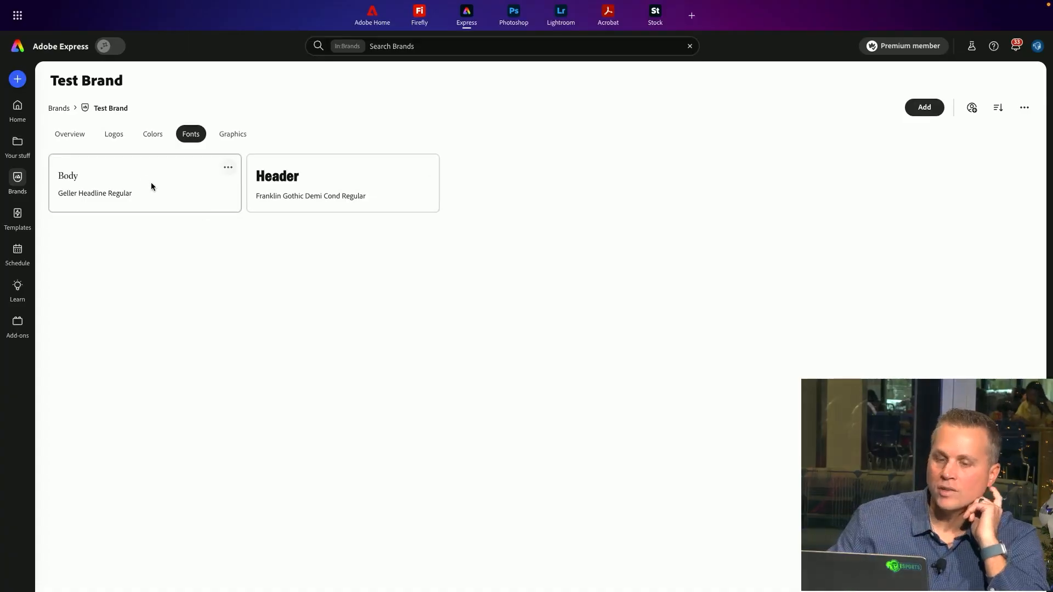
# Start a new brand color palette and copy Seton Hall Blue's hex code 0060A9 from the brand guidelines page
pyautogui.click(151, 137)
pyautogui.click(547, 423)
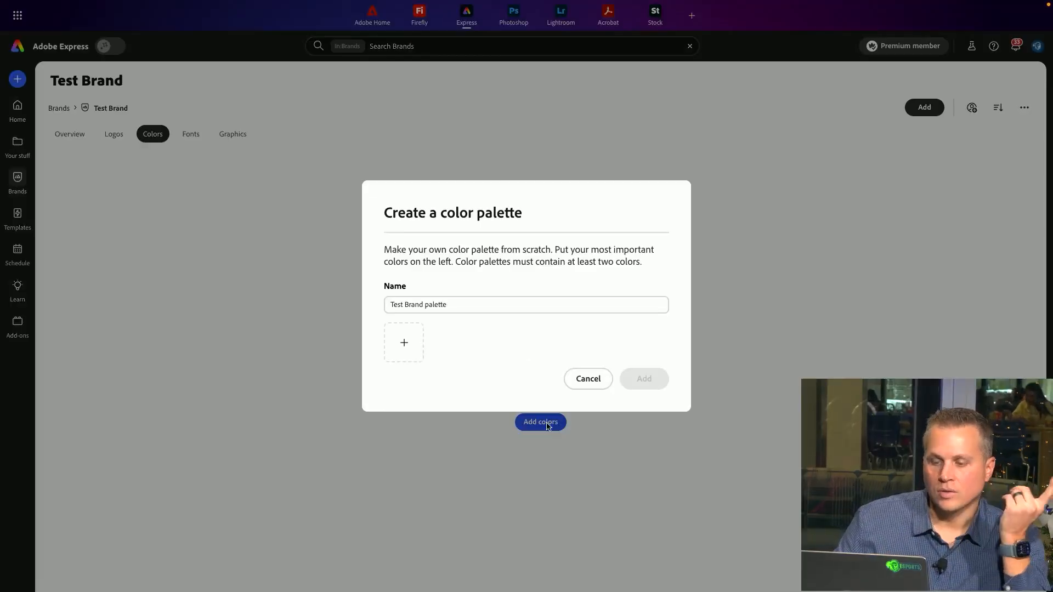
pyautogui.moveTo(449, 304); pyautogui.dragTo(390, 289)
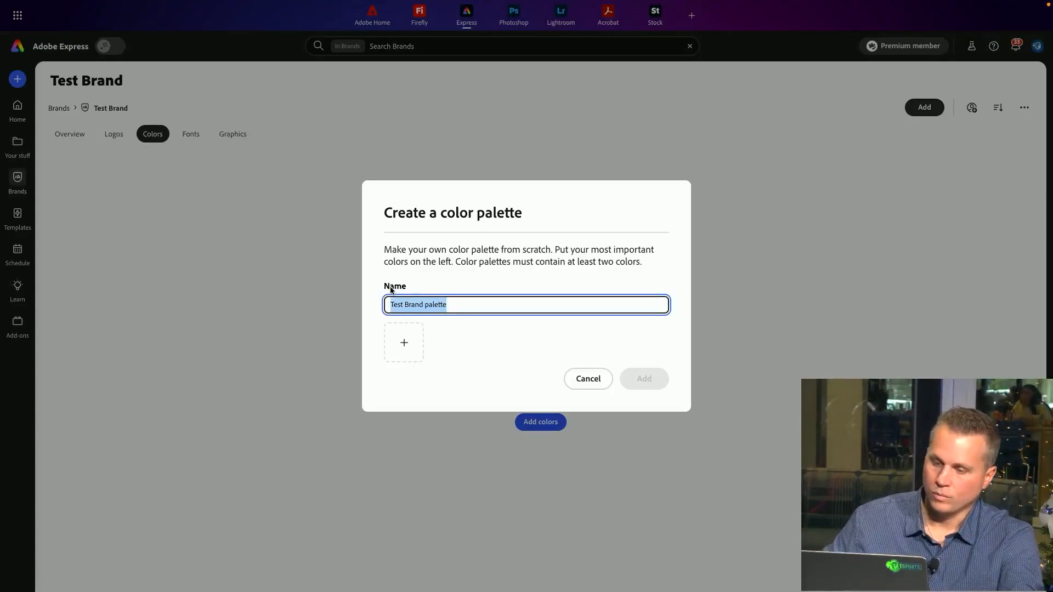
pyautogui.click(477, 311)
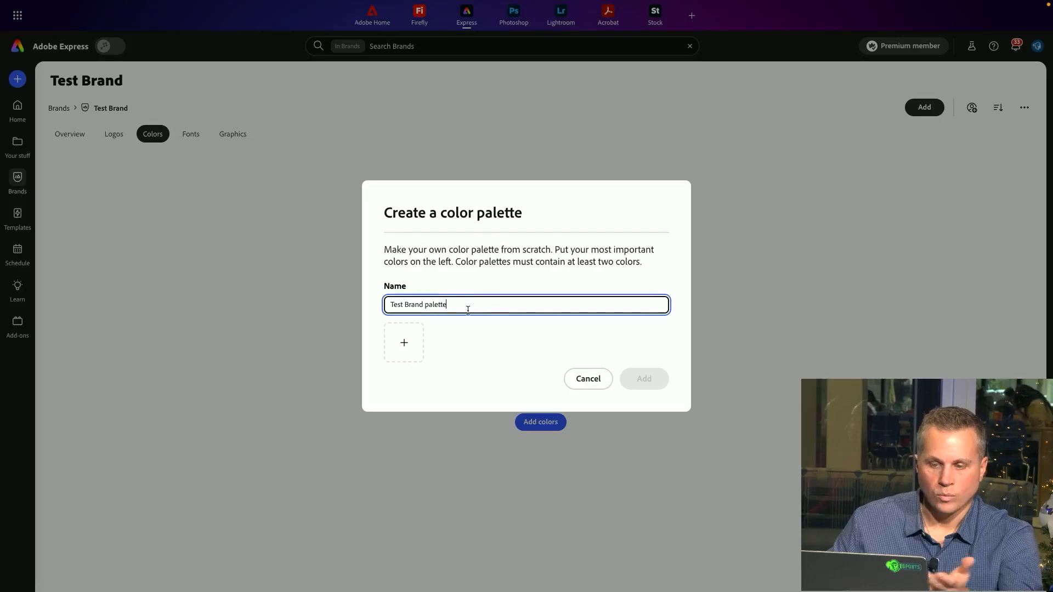
pyautogui.click(410, 342)
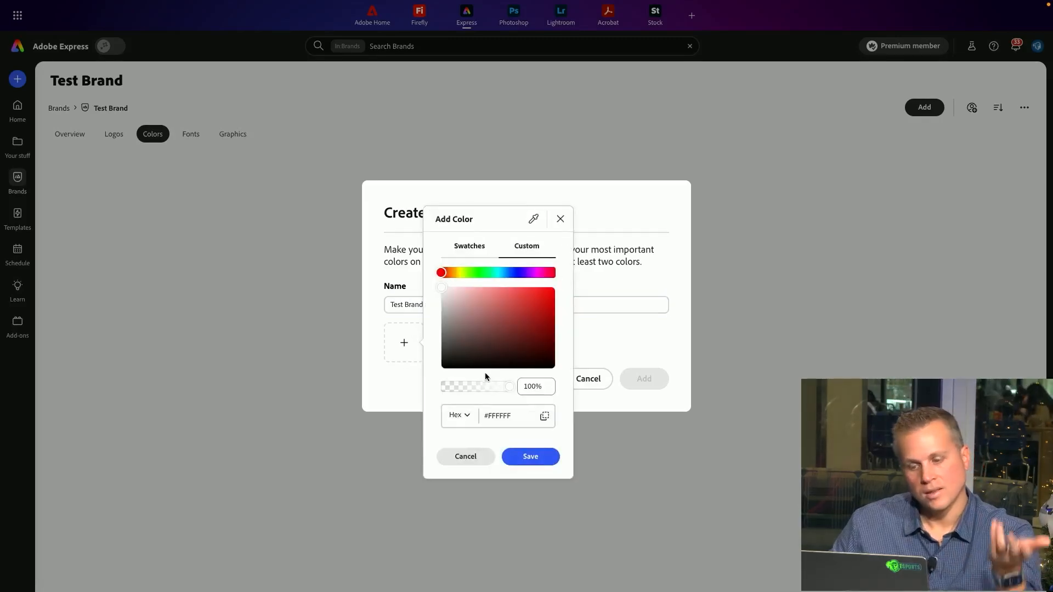
pyautogui.moveTo(513, 416); pyautogui.dragTo(476, 413)
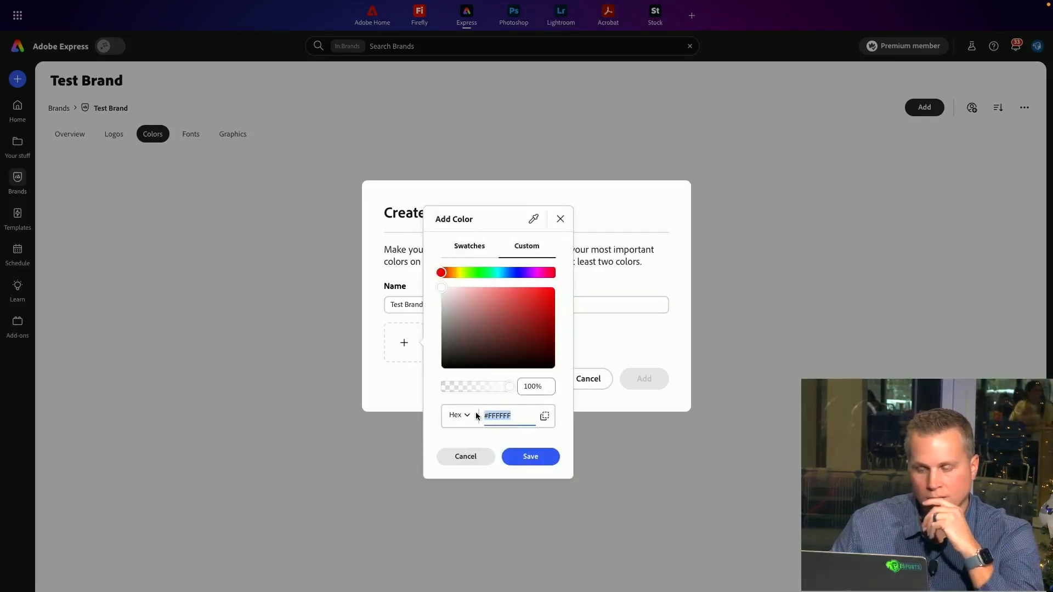
pyautogui.moveTo(444, 1)
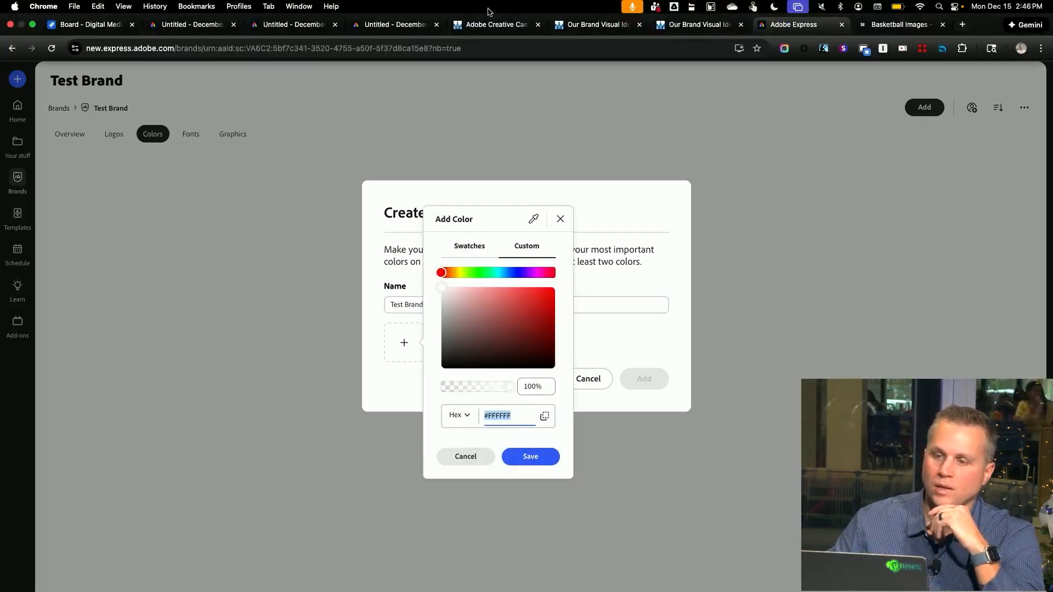
pyautogui.click(592, 24)
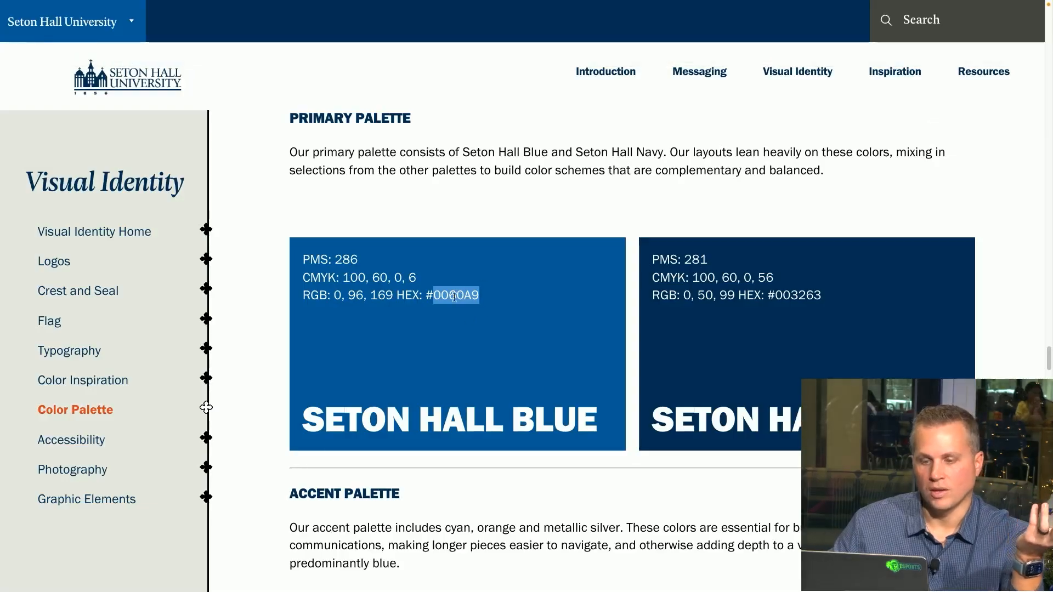
pyautogui.rightClick(454, 296)
pyautogui.click(482, 325)
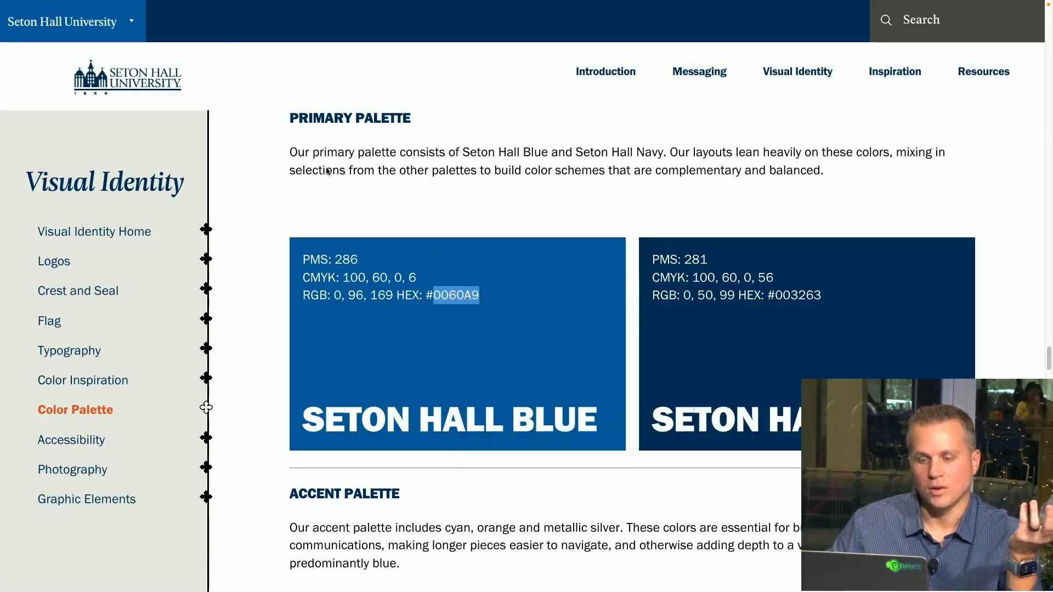
# Paste 0060A9 as the palette's first custom color and save it
pyautogui.click(274, 10)
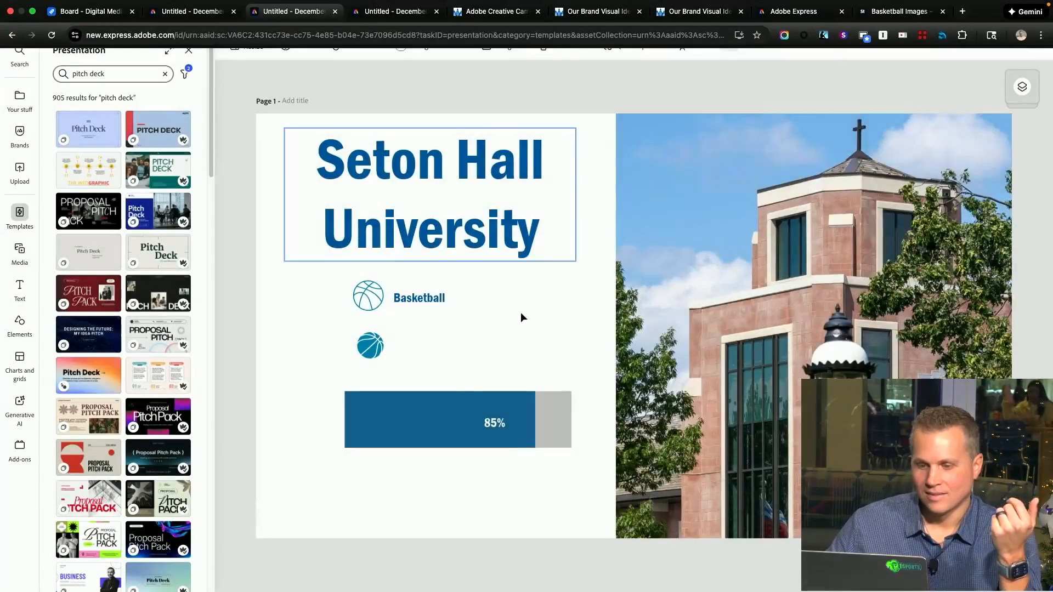
pyautogui.moveTo(389, 6)
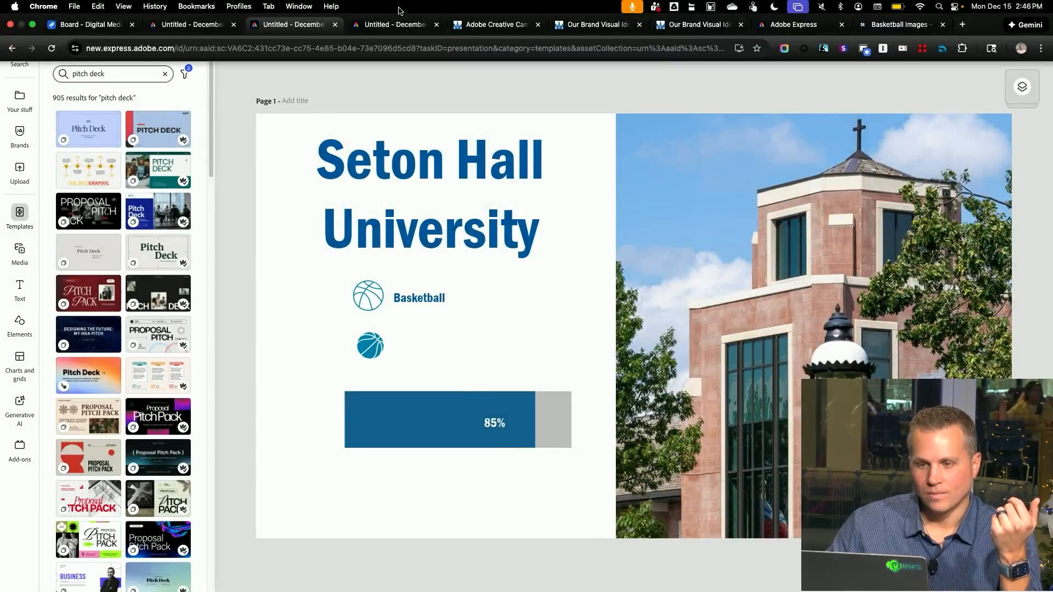
pyautogui.click(293, 24)
pyautogui.click(497, 24)
pyautogui.click(810, 26)
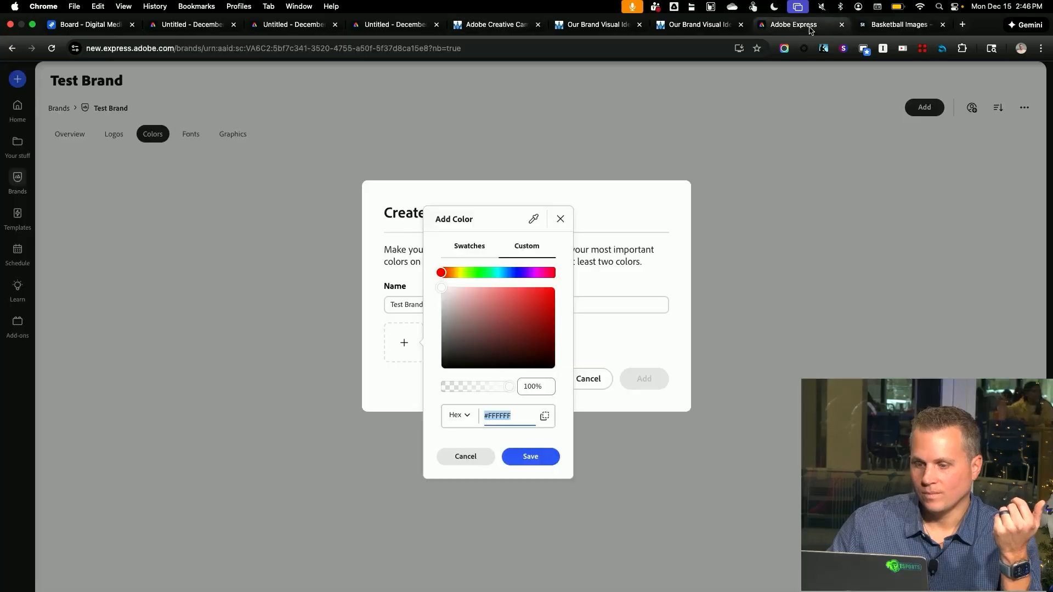
pyautogui.press('super+v')
pyautogui.click(535, 459)
# Add a cyan second palette color, #00C6FF, by adjusting the hue and shade
pyautogui.click(452, 345)
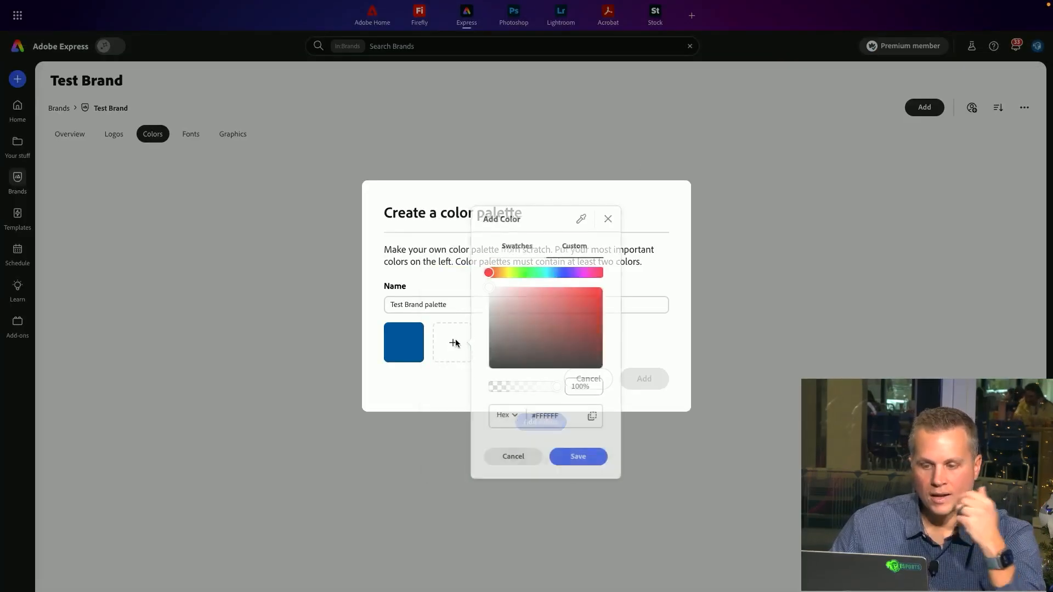
pyautogui.moveTo(530, 274); pyautogui.dragTo(549, 276)
pyautogui.moveTo(579, 313); pyautogui.dragTo(624, 265)
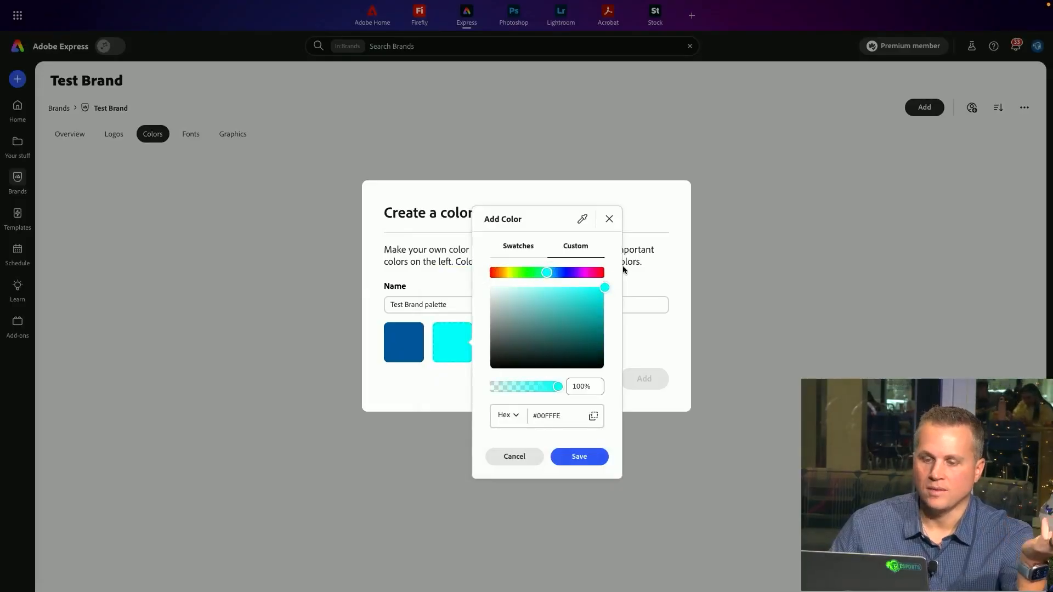
pyautogui.moveTo(553, 273); pyautogui.dragTo(553, 274)
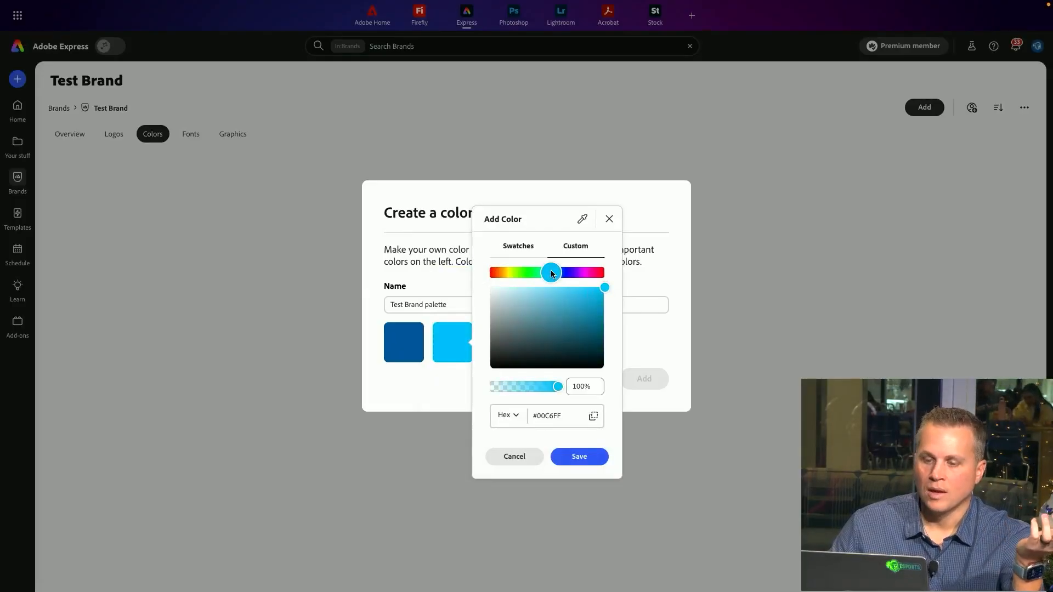
pyautogui.click(577, 458)
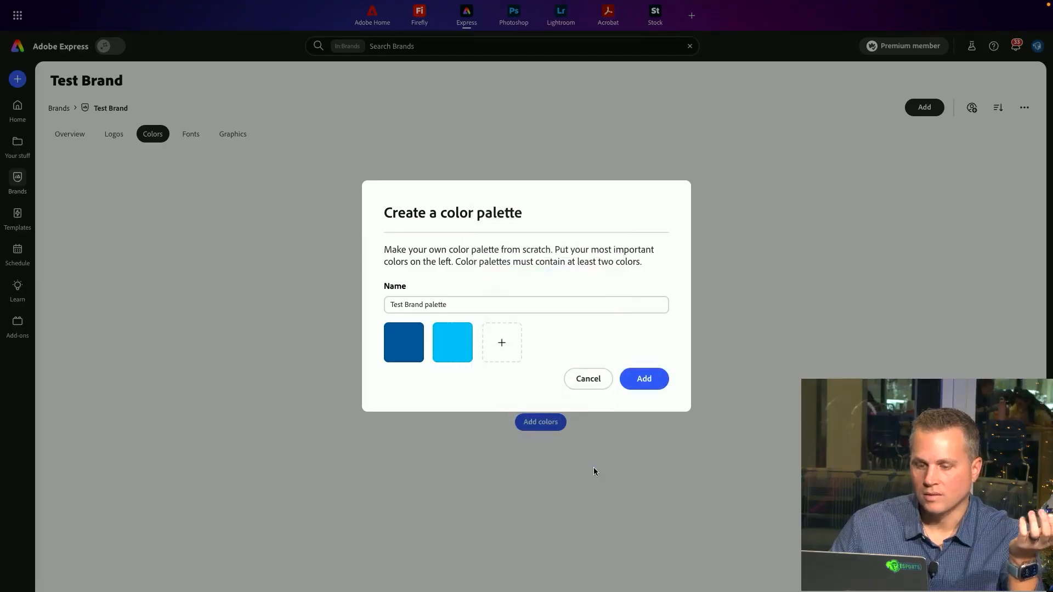
# Add the light gray default swatch as the third palette color
pyautogui.click(501, 343)
pyautogui.click(586, 250)
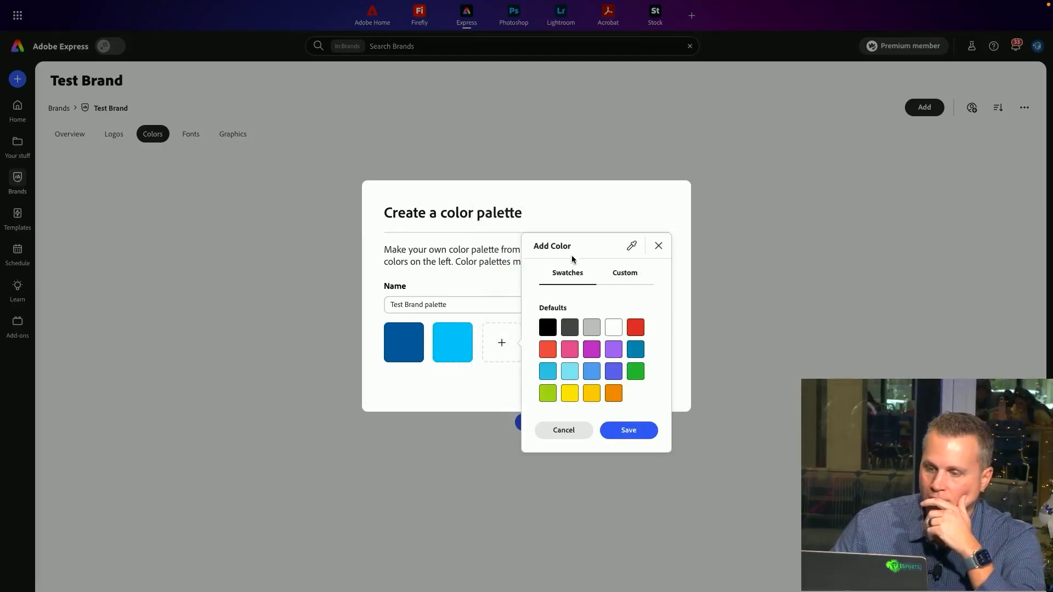
pyautogui.click(591, 335)
pyautogui.click(569, 329)
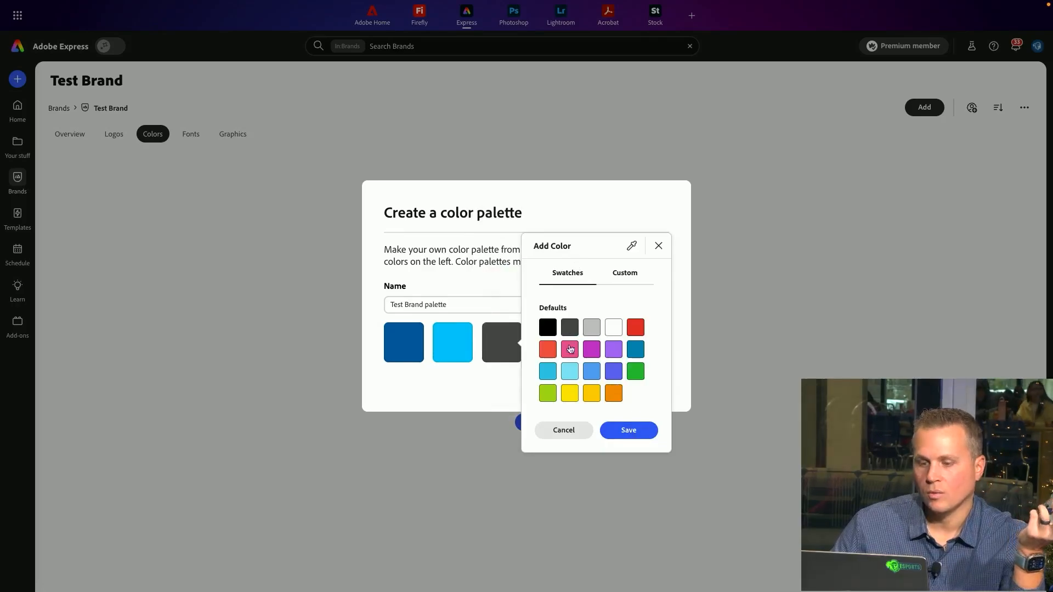
pyautogui.click(547, 328)
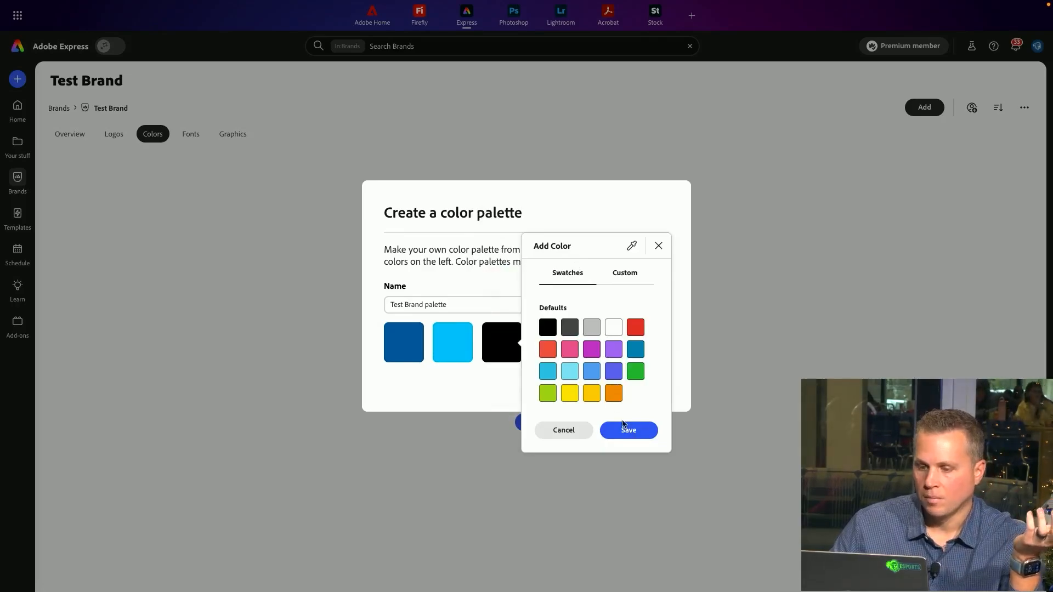
pyautogui.click(614, 329)
pyautogui.click(590, 329)
pyautogui.click(629, 430)
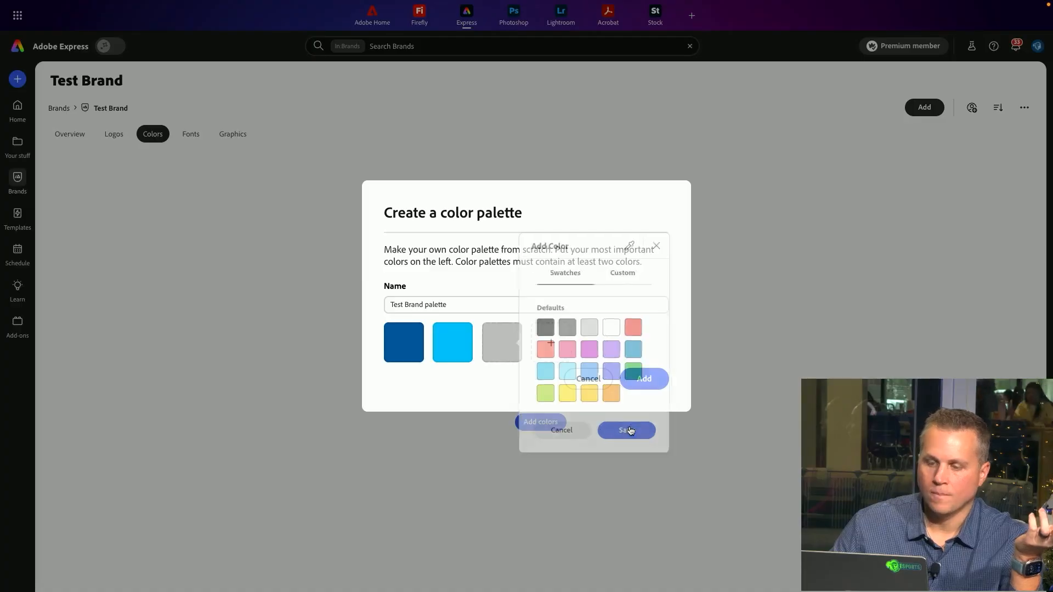
# Add the dark gray swatch as the fourth color and save the Test Brand palette
pyautogui.click(552, 344)
pyautogui.click(625, 329)
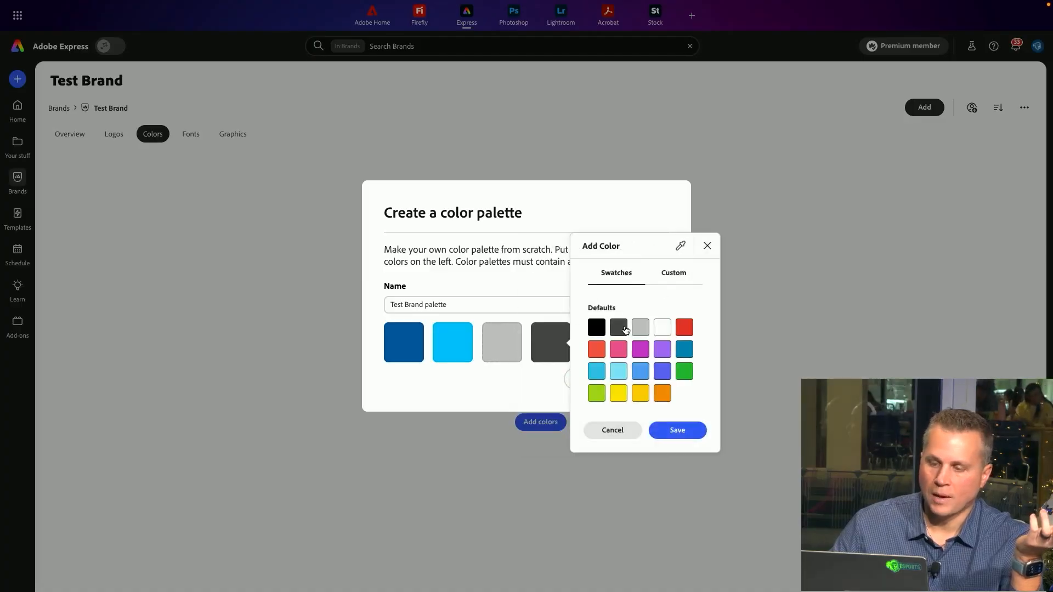
pyautogui.click(677, 433)
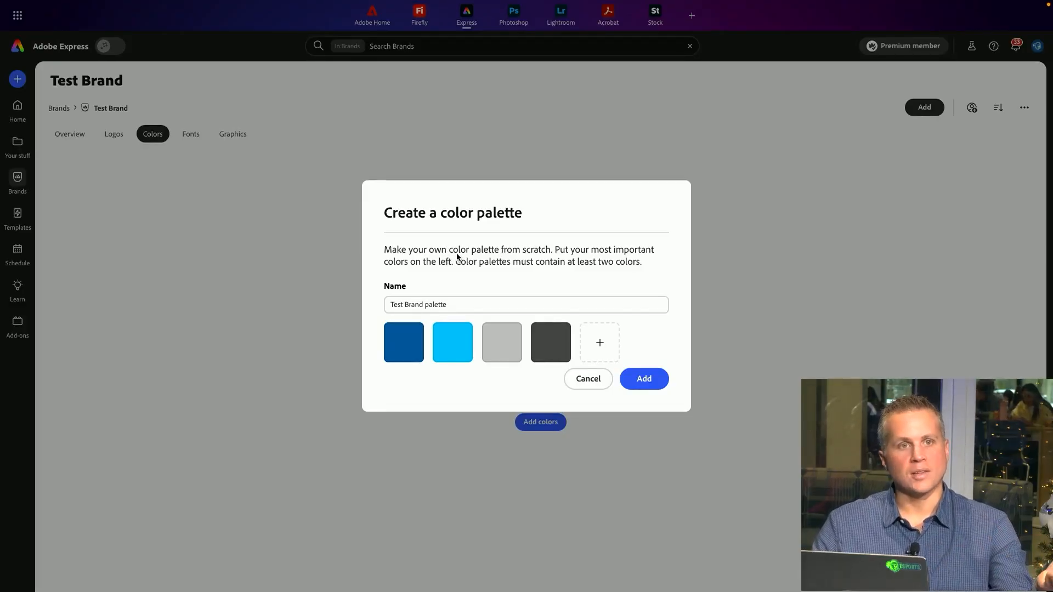
pyautogui.click(648, 383)
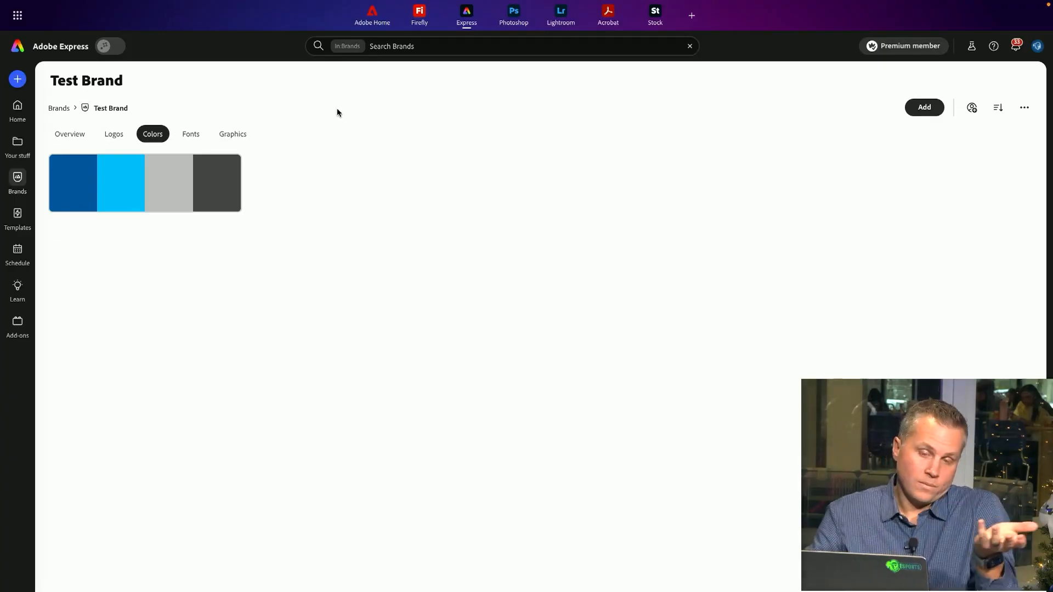
# Upload the campus photos from the Aug30-2023-CampusGr folder as the Test Brand's graphics
pyautogui.click(233, 134)
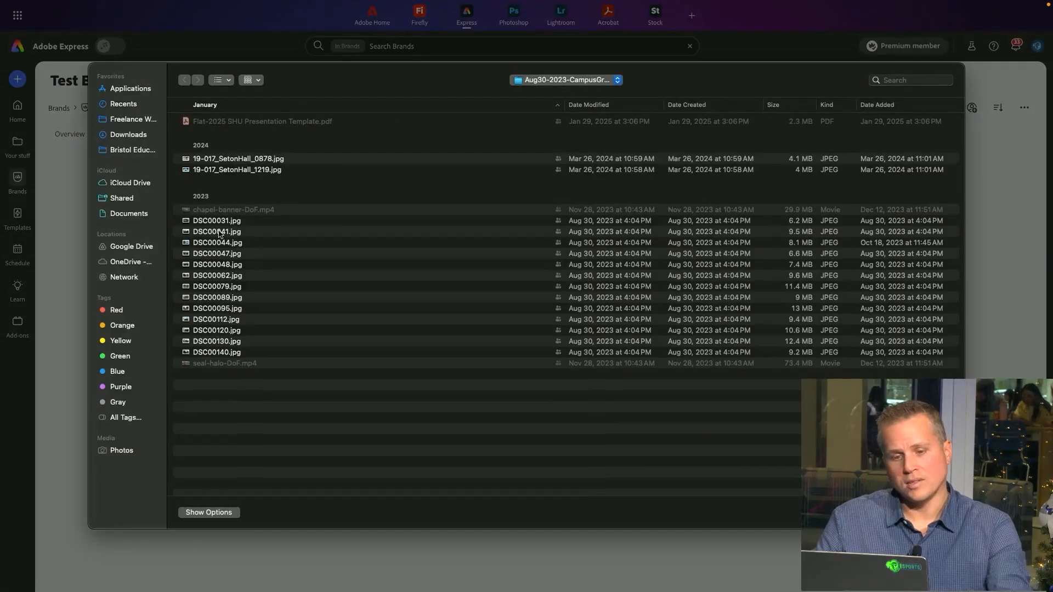
pyautogui.click(219, 221)
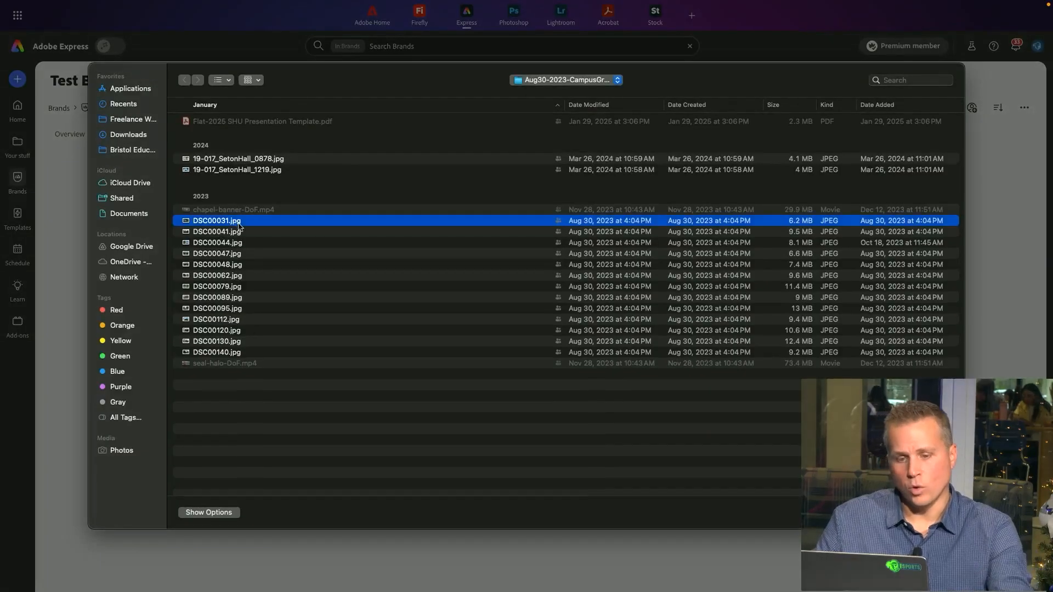
pyautogui.keyDown('shift'); pyautogui.click(199, 340); pyautogui.keyUp('shift')
pyautogui.press('Return')
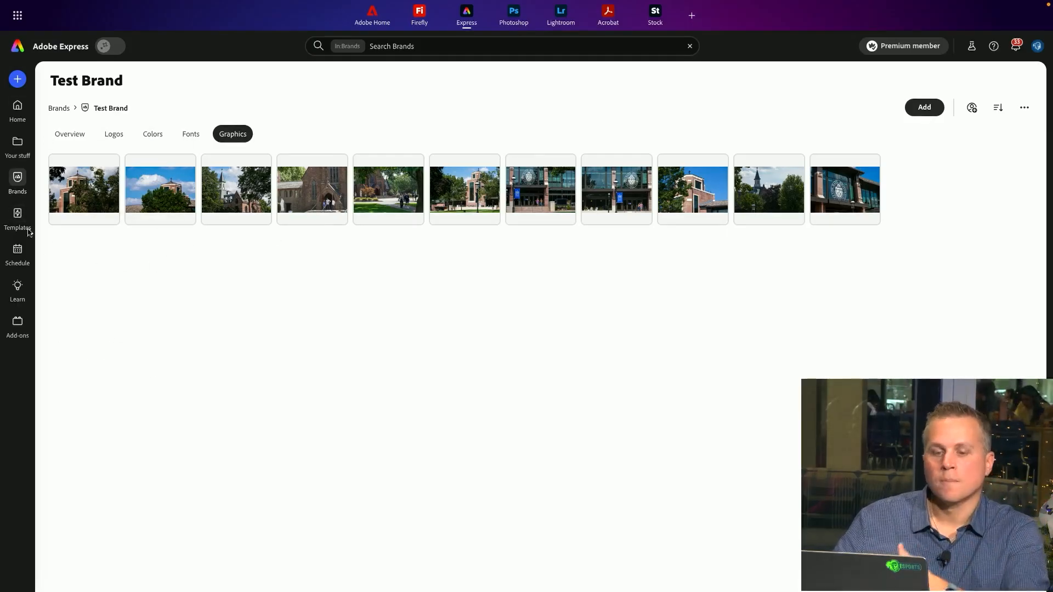
# Start a new Presentation design by searching the create options for "presen"
pyautogui.click(17, 80)
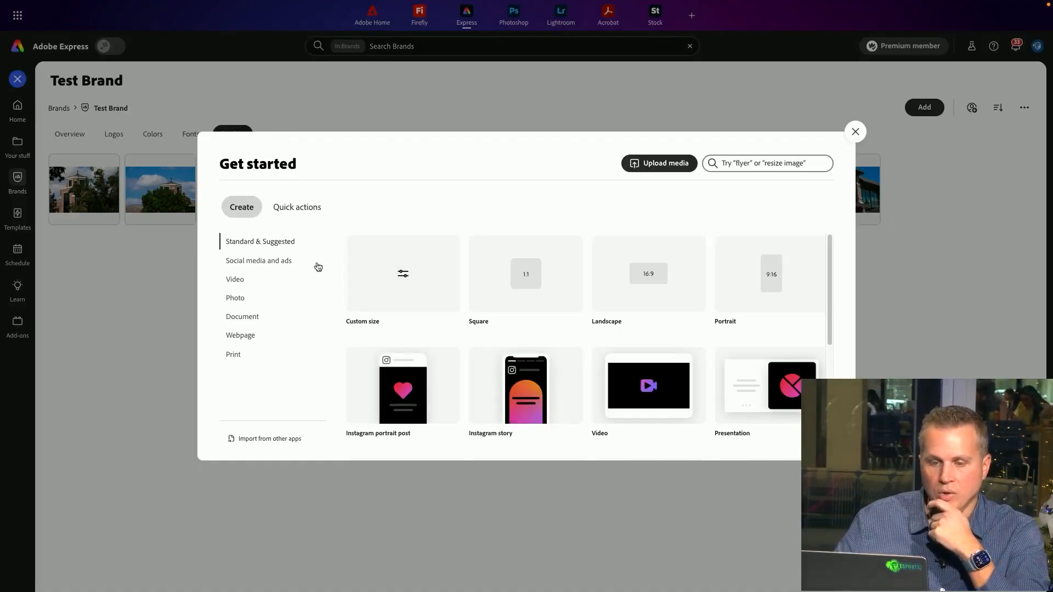
pyautogui.click(251, 319)
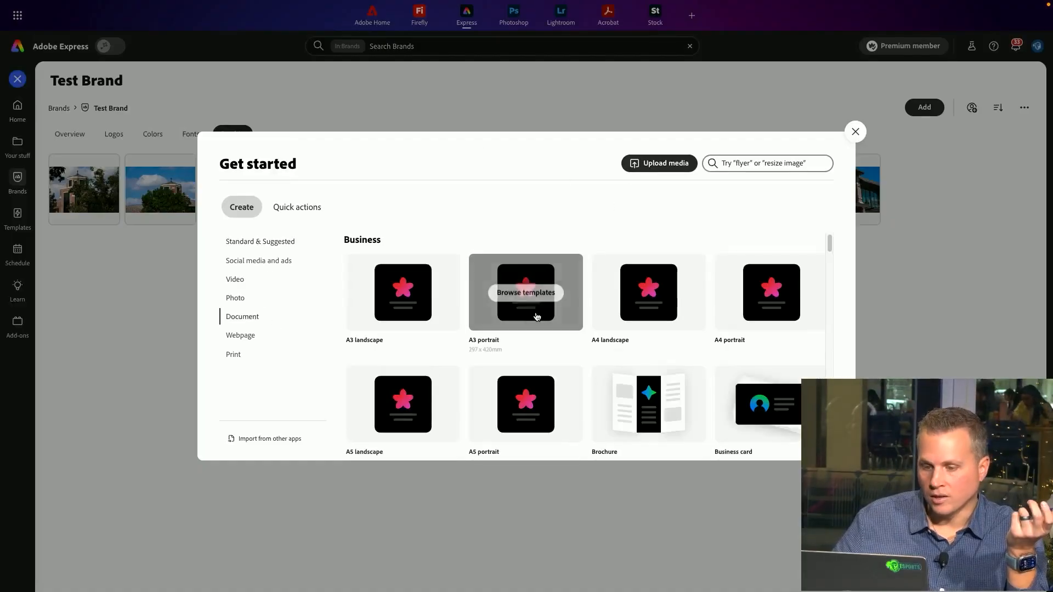
pyautogui.scroll(-1, 494, 384)
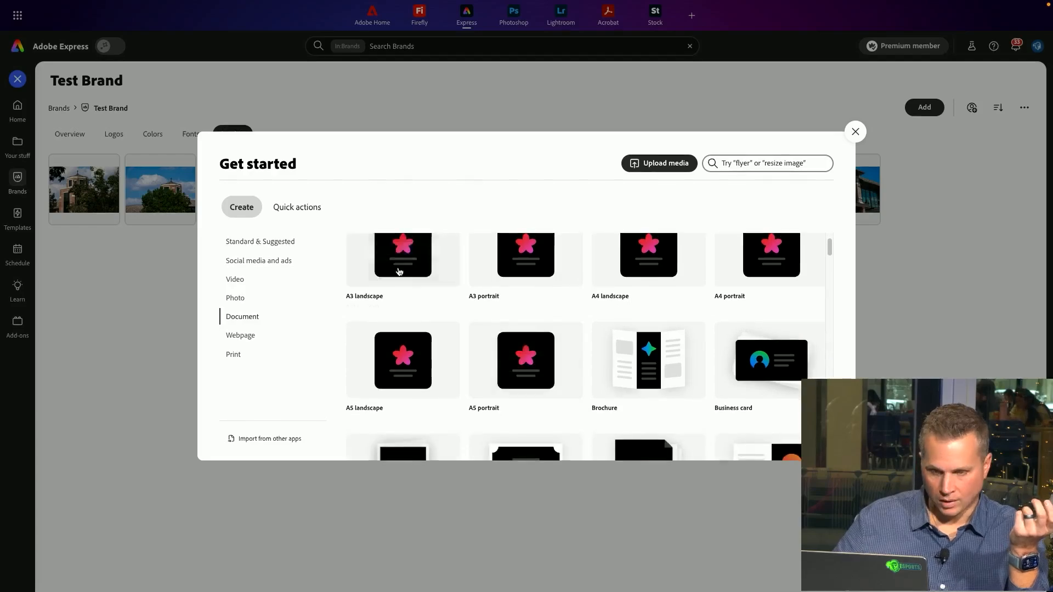
pyautogui.click(279, 250)
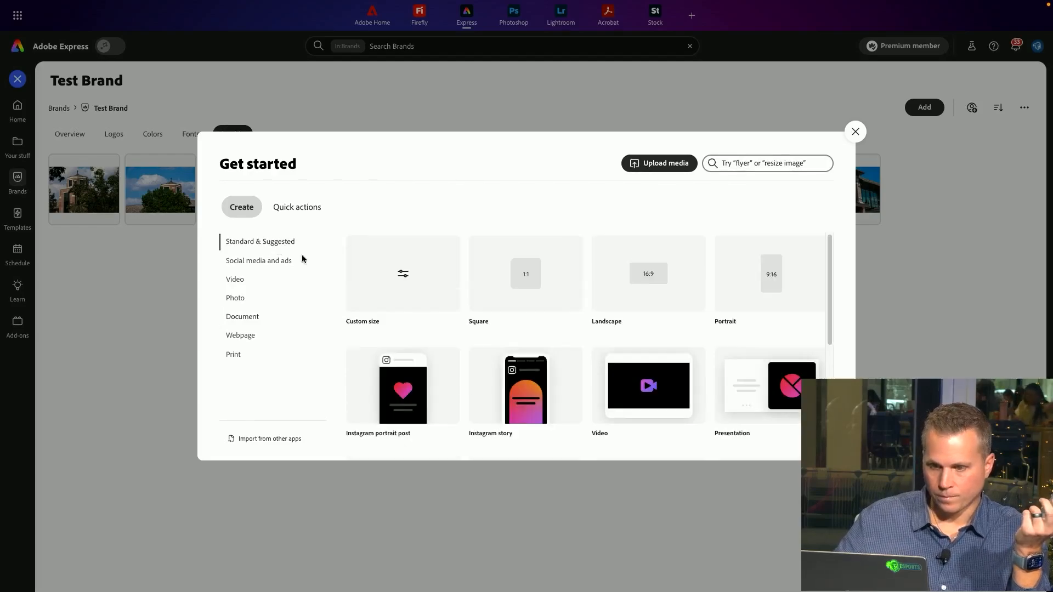
pyautogui.click(729, 160)
pyautogui.write('presen')
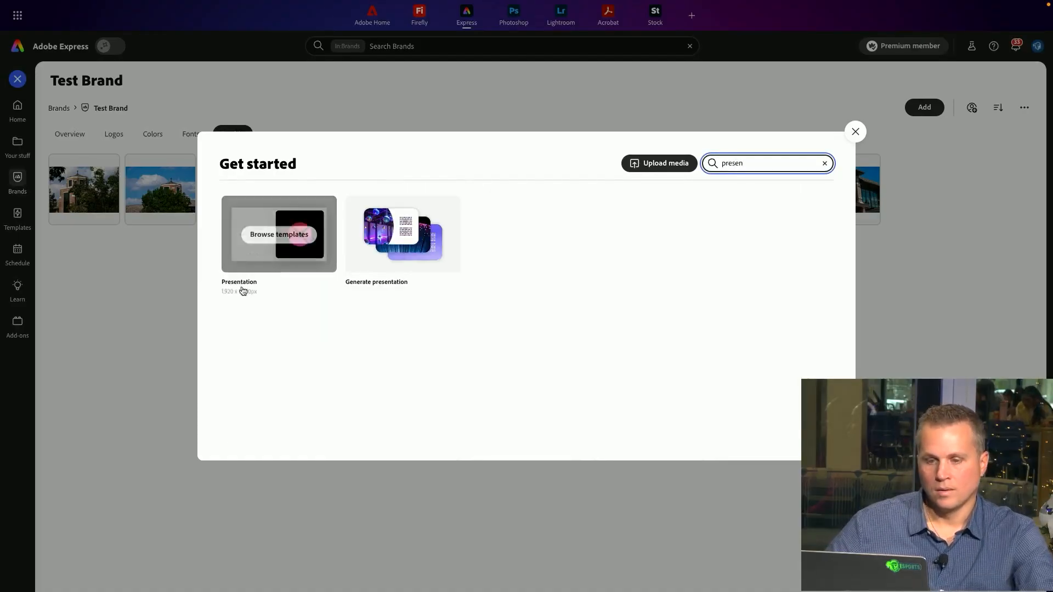
pyautogui.click(284, 256)
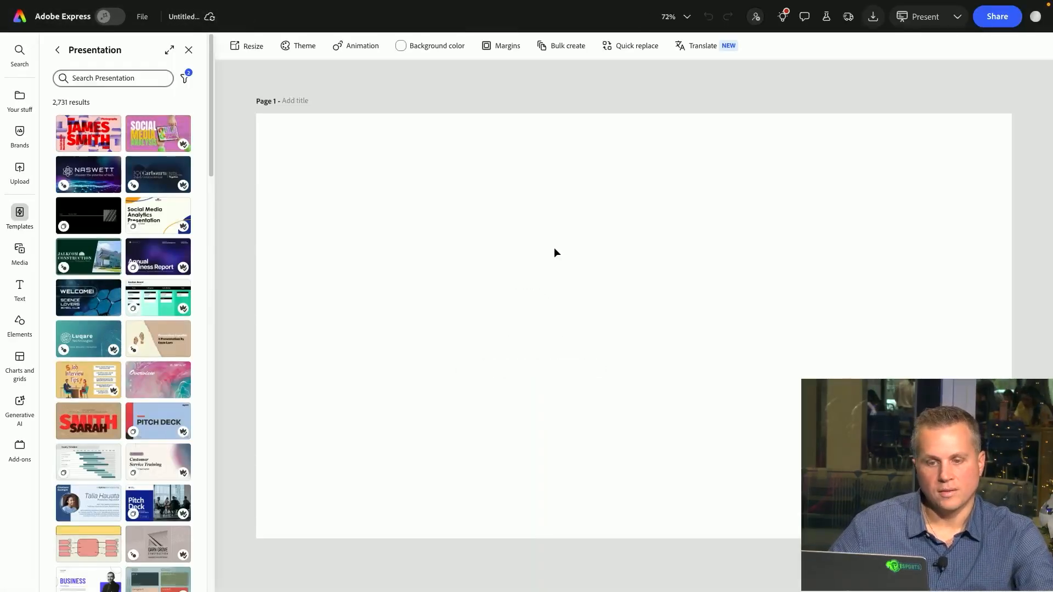
# Add a title text box and color it with the first Test Brand palette blue
pyautogui.click(20, 285)
pyautogui.click(120, 147)
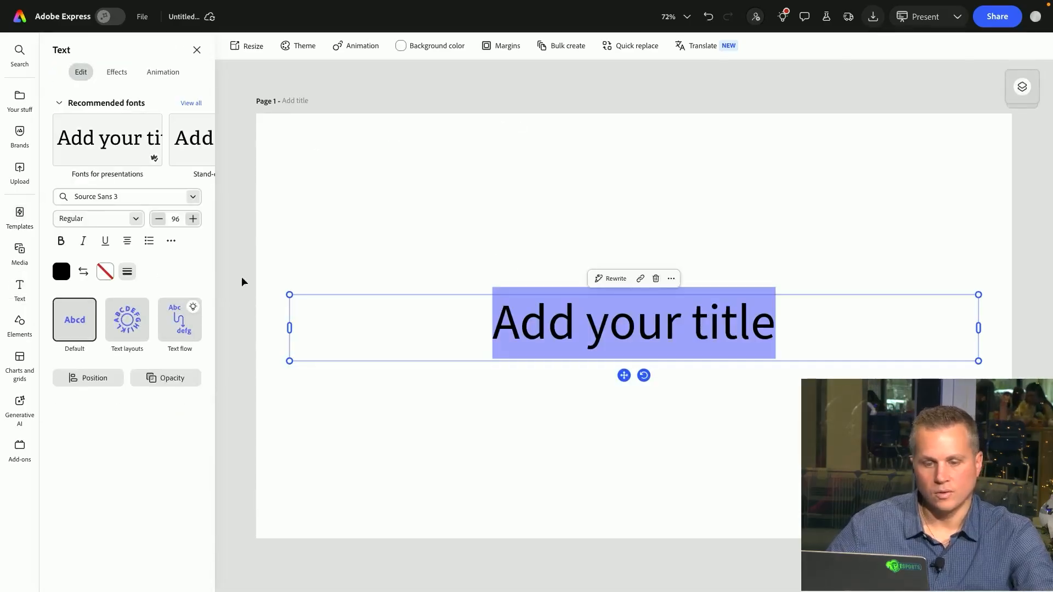
pyautogui.click(62, 271)
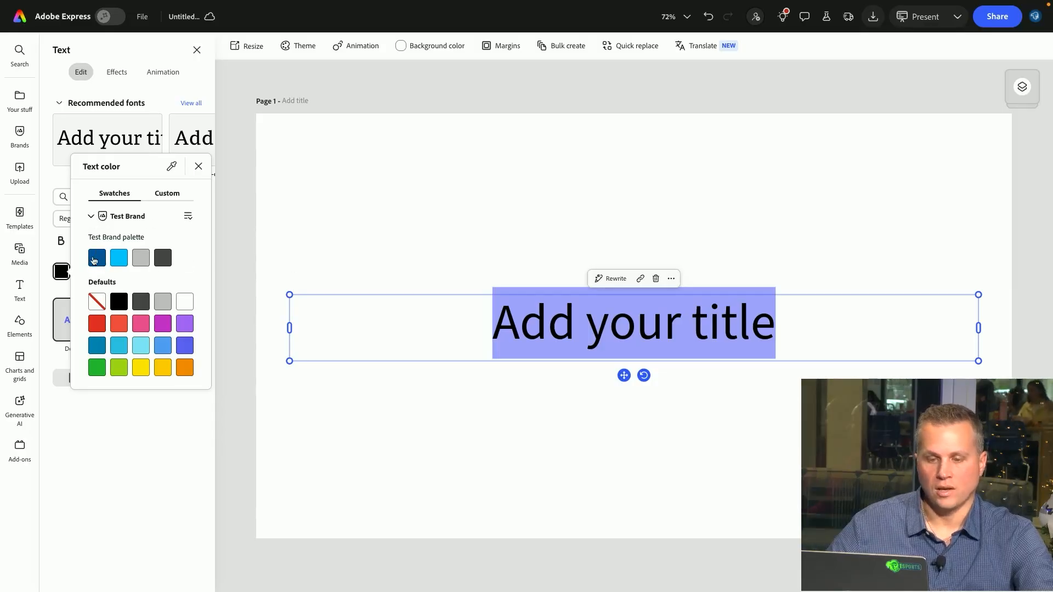
pyautogui.click(95, 258)
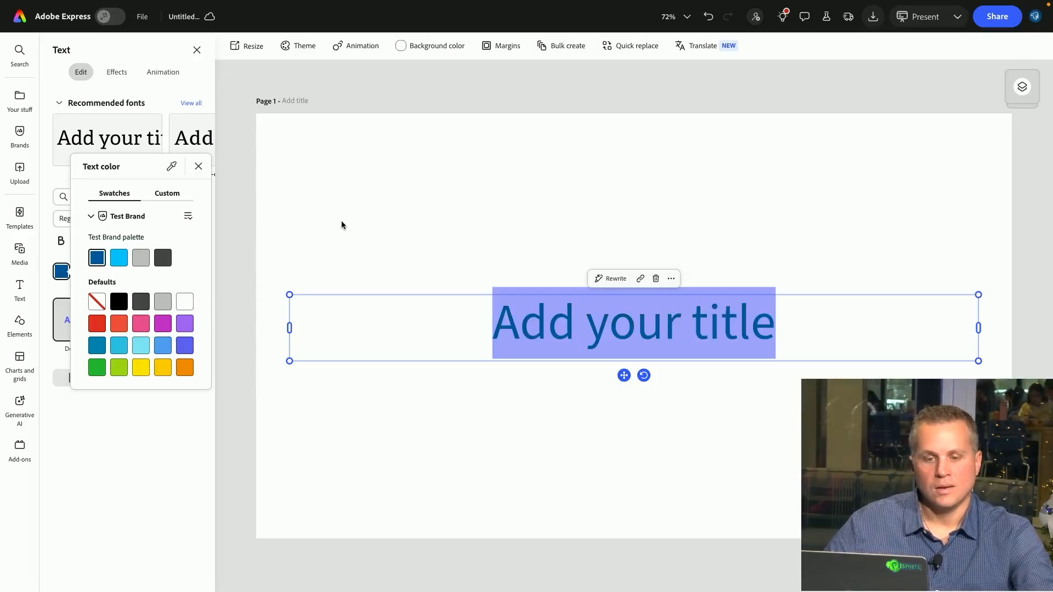
pyautogui.press('Escape')
# Set the title's font to the brand header font, Franklin Gothic Demi Cond
pyautogui.click(193, 198)
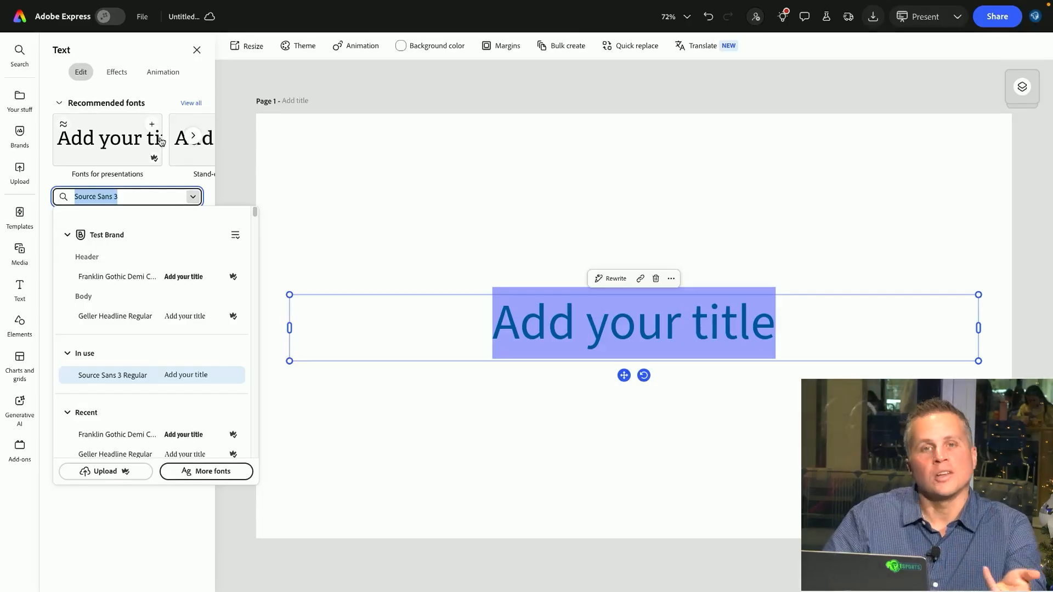
pyautogui.click(127, 278)
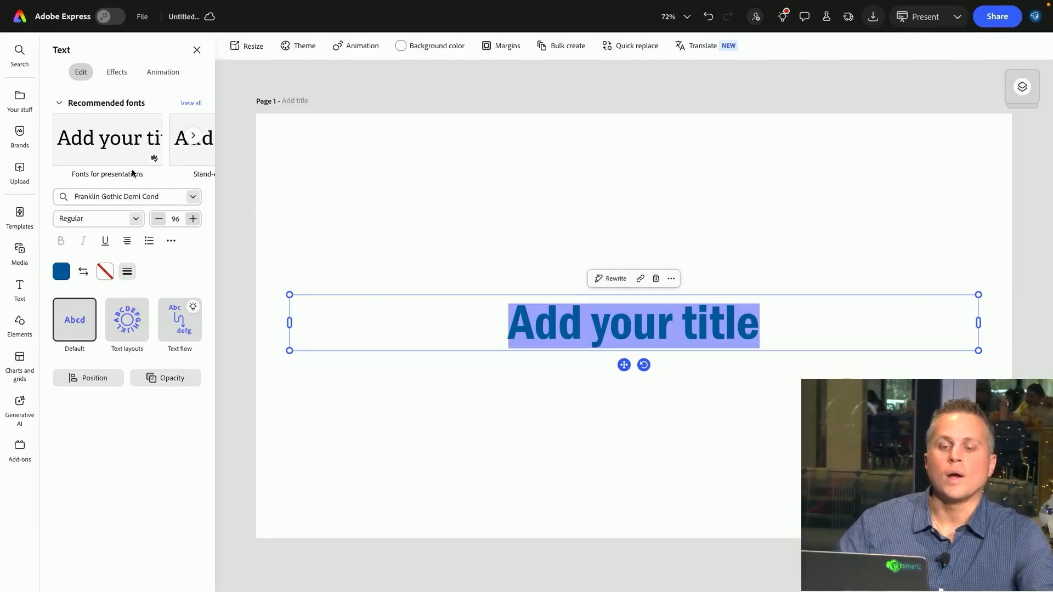
pyautogui.click(192, 198)
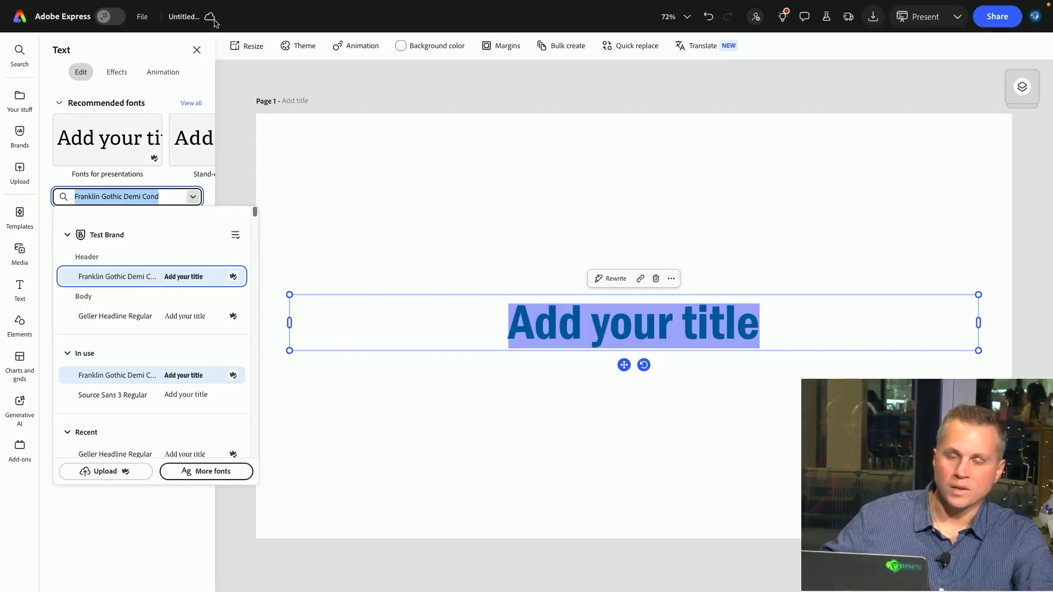
pyautogui.click(485, 33)
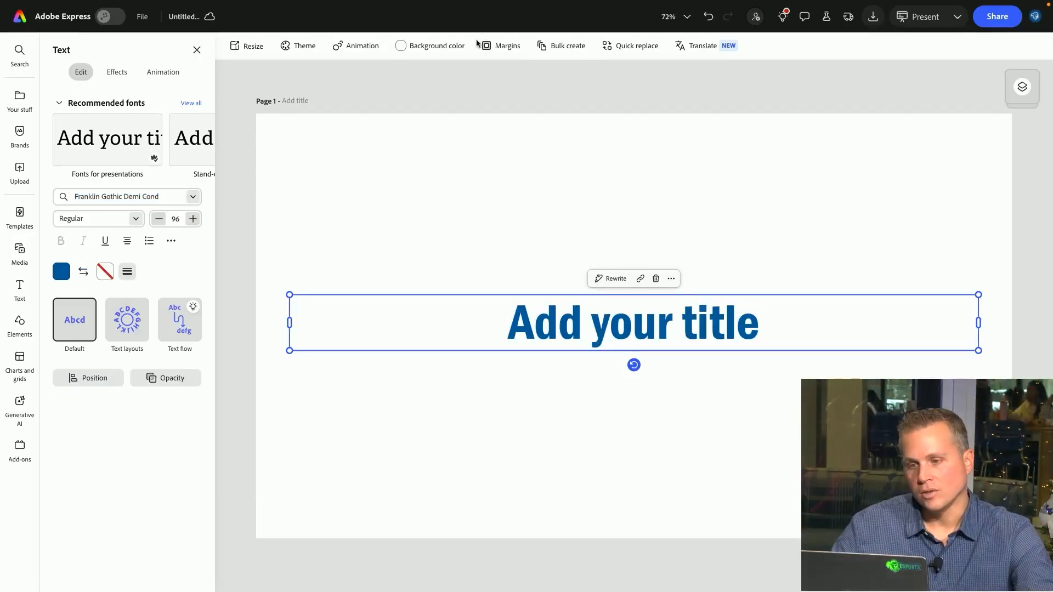
pyautogui.click(479, 90)
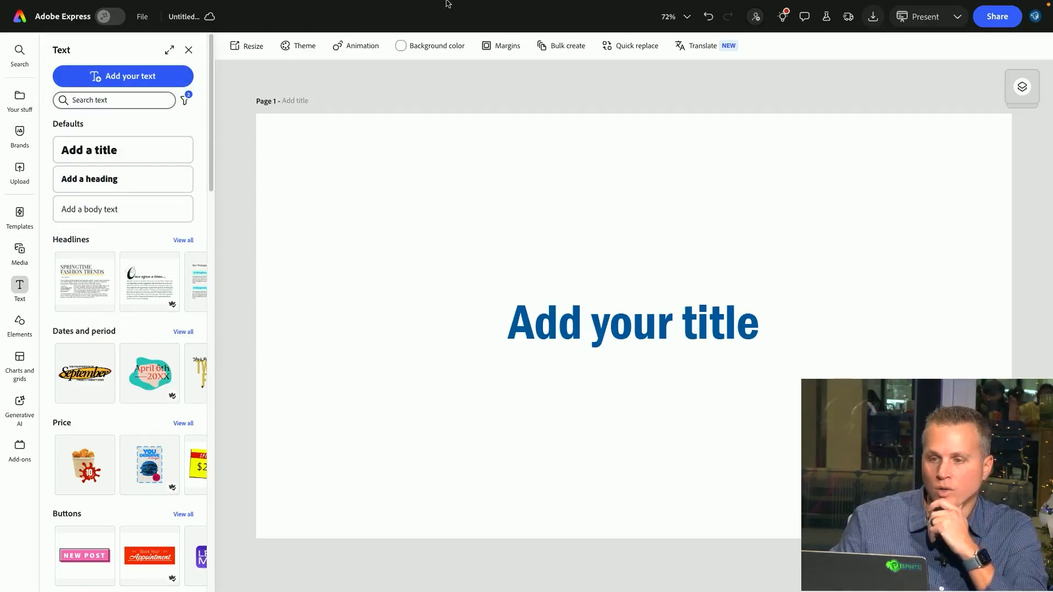
# Look through the other open browser tabs and open the Adobe Express demo template linked in the task comments
pyautogui.moveTo(447, 4)
pyautogui.click(384, 24)
pyautogui.click(304, 24)
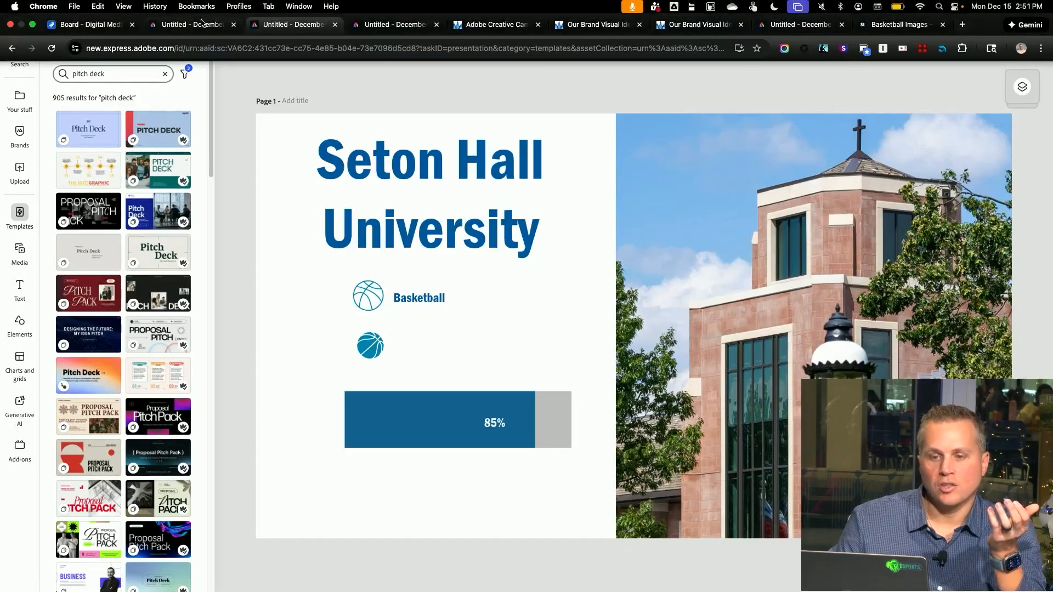
pyautogui.click(192, 24)
pyautogui.click(801, 24)
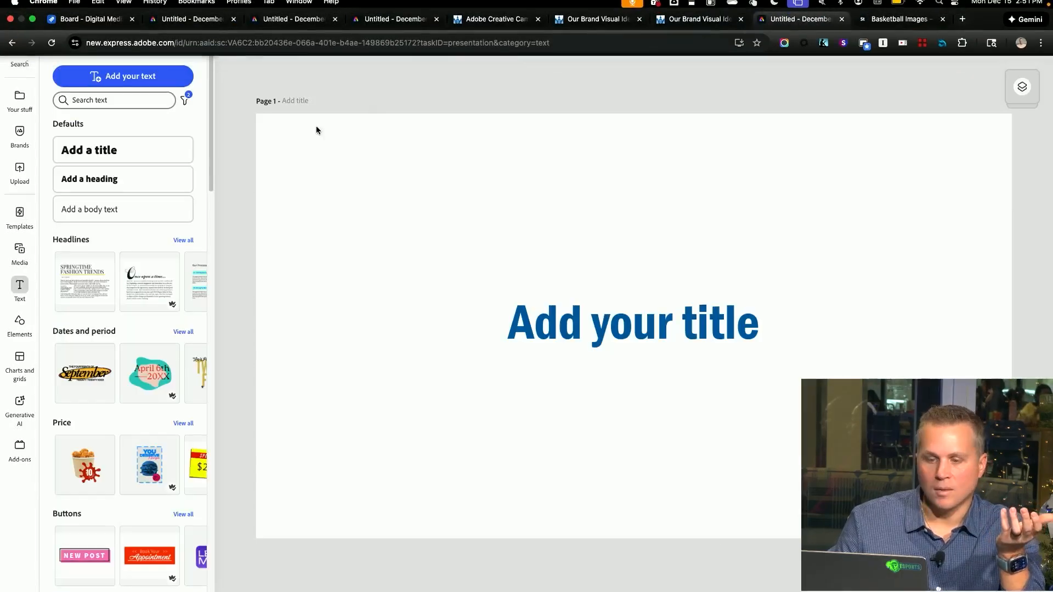
pyautogui.click(267, 24)
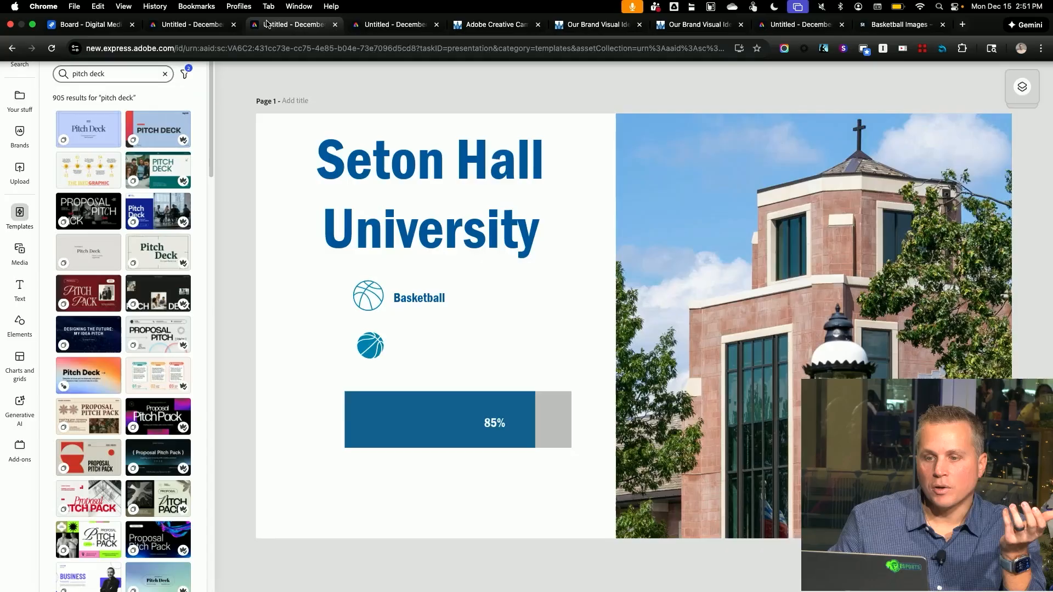
pyautogui.click(378, 25)
pyautogui.click(296, 25)
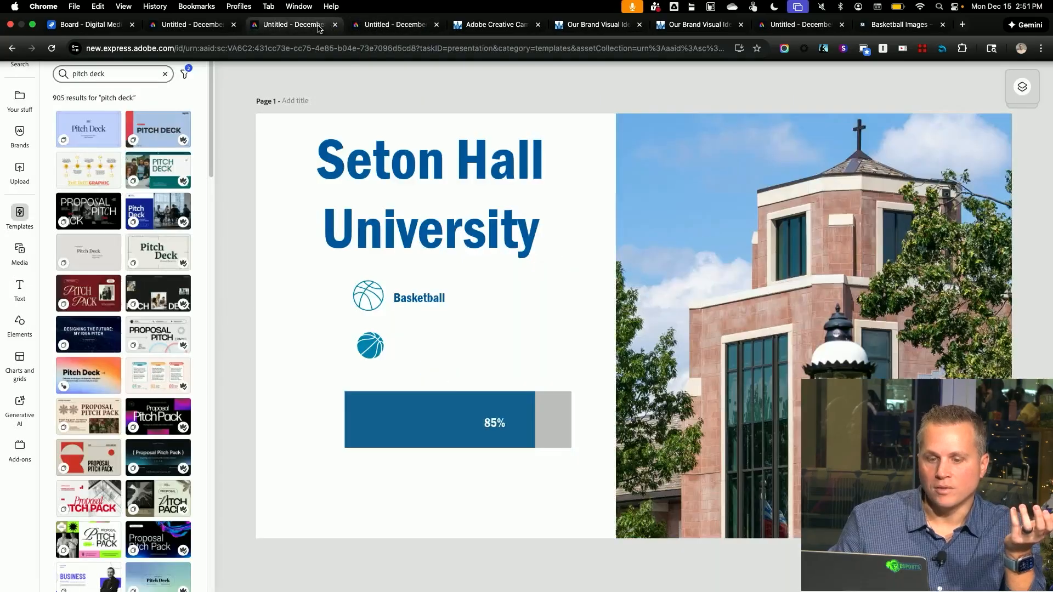
pyautogui.click(82, 24)
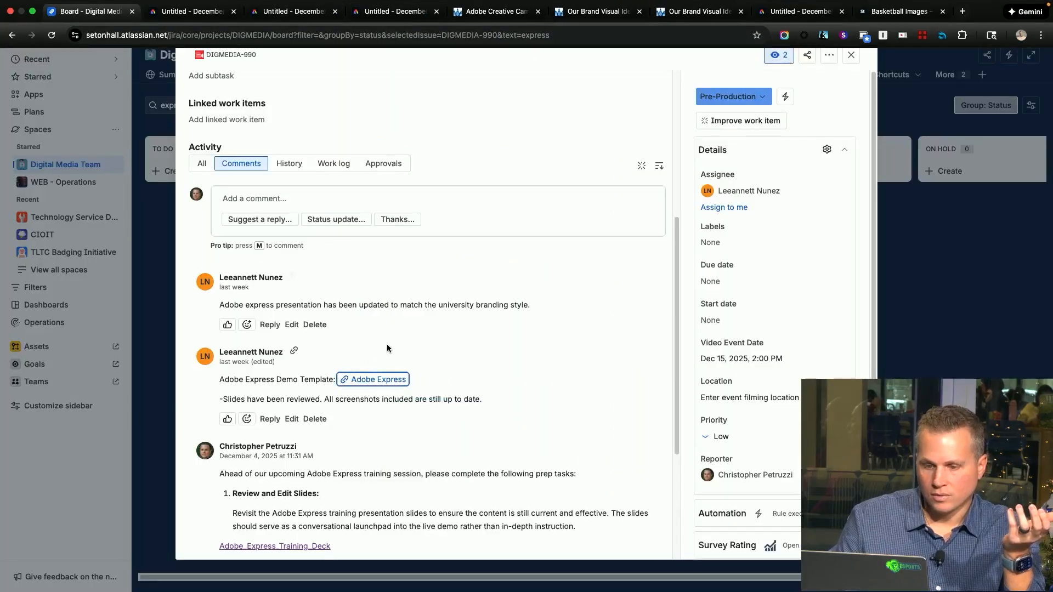
pyautogui.click(376, 379)
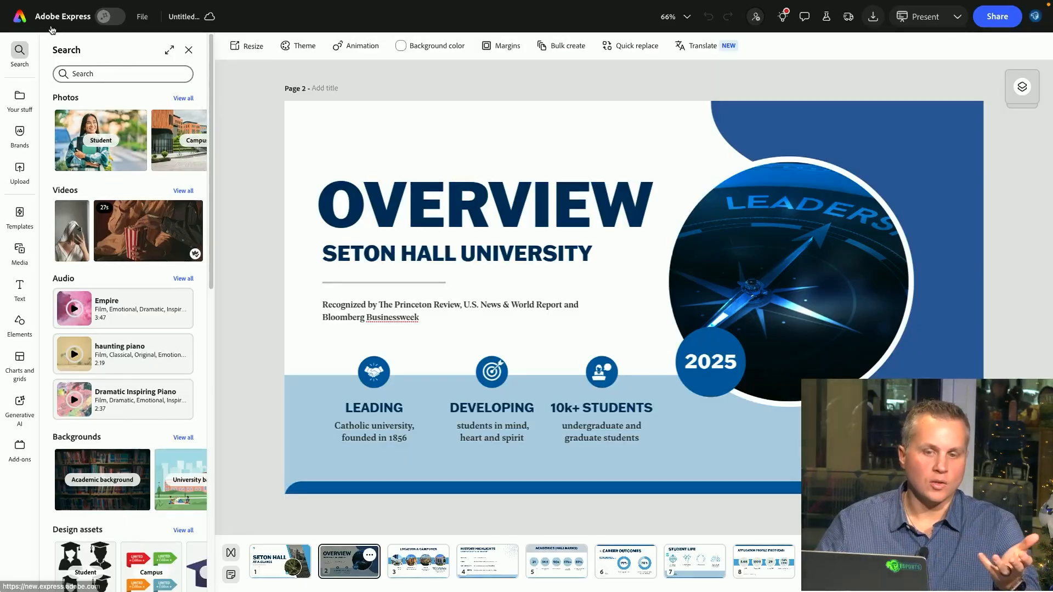
# Return to the Adobe Express home page and browse the featured templates
pyautogui.click(20, 16)
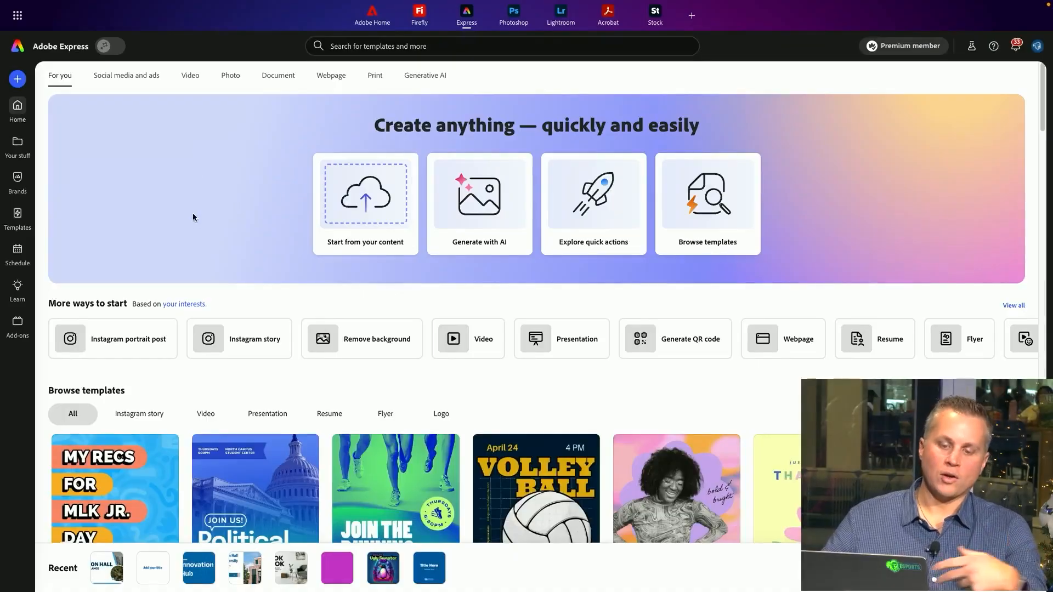
pyautogui.scroll(-3, 193, 264)
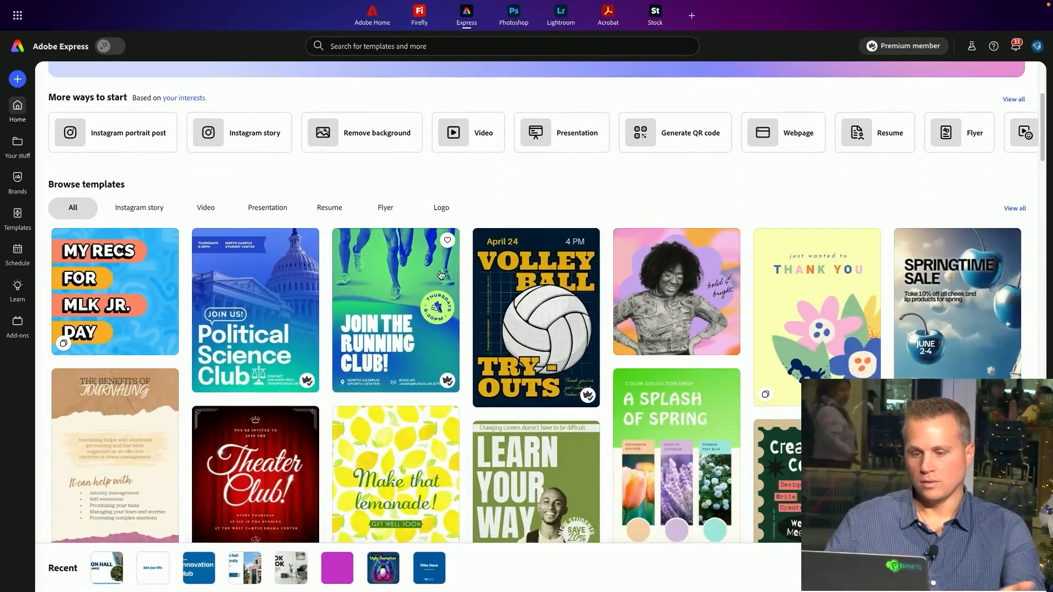
pyautogui.scroll(-2, 255, 296)
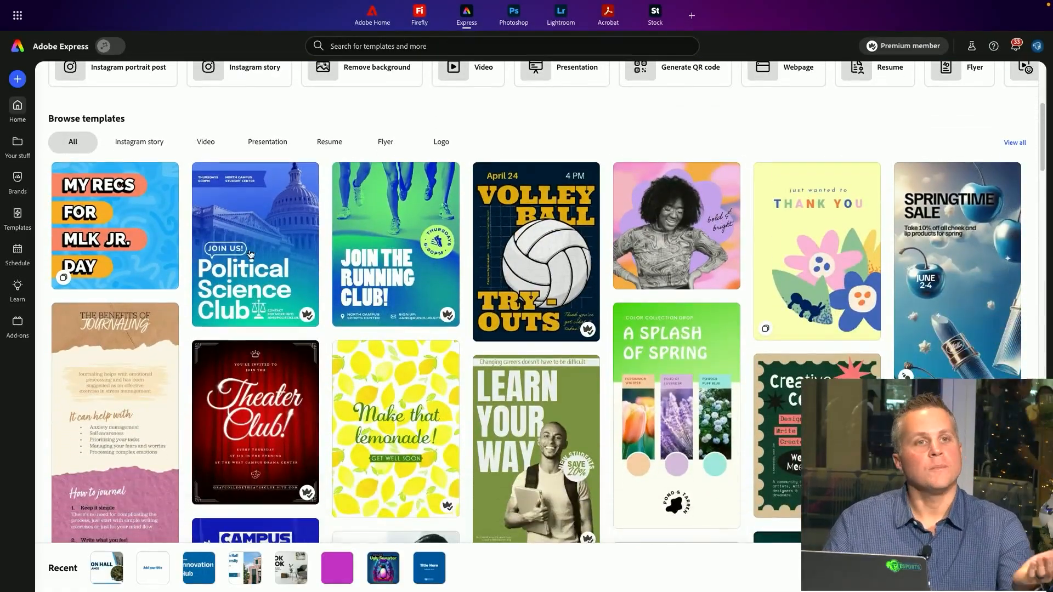
pyautogui.scroll(-1, 272, 270)
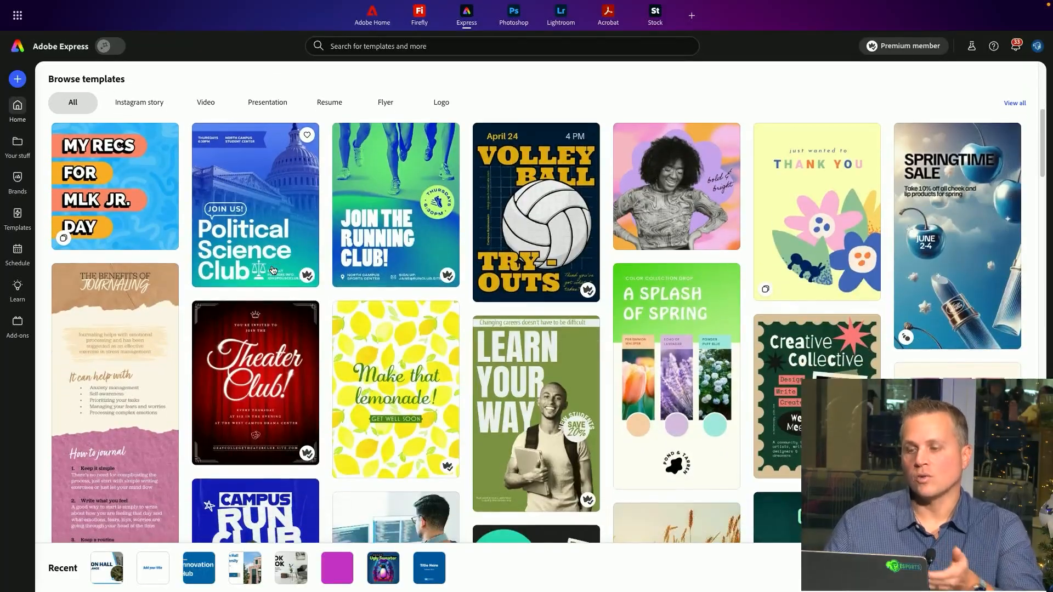
pyautogui.scroll(-1, 272, 270)
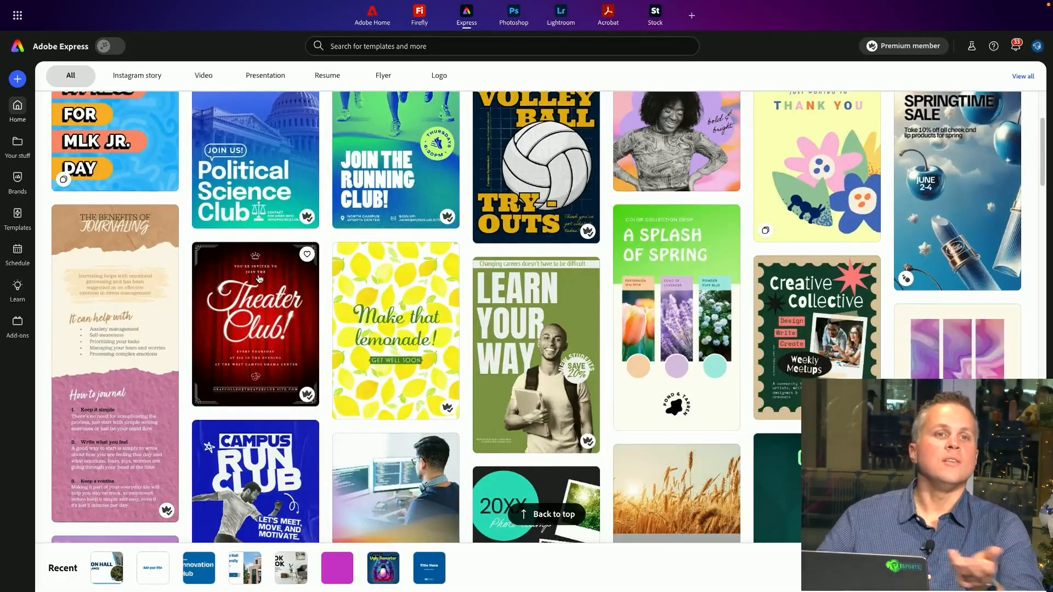
pyautogui.scroll(4, 220, 291)
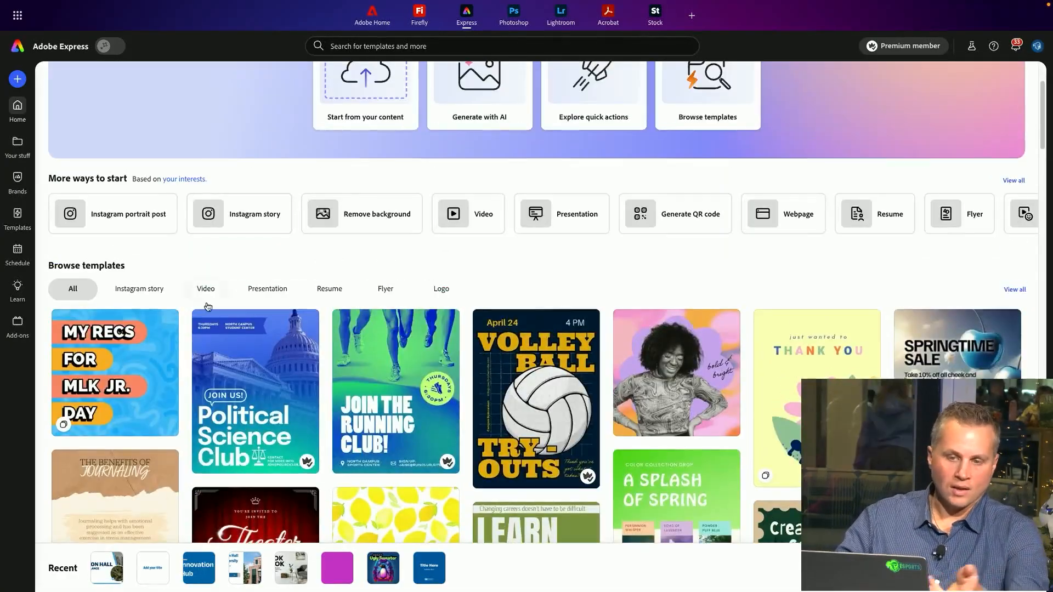
# Filter the home page templates by category and browse the Resume templates
pyautogui.click(205, 291)
pyautogui.click(268, 291)
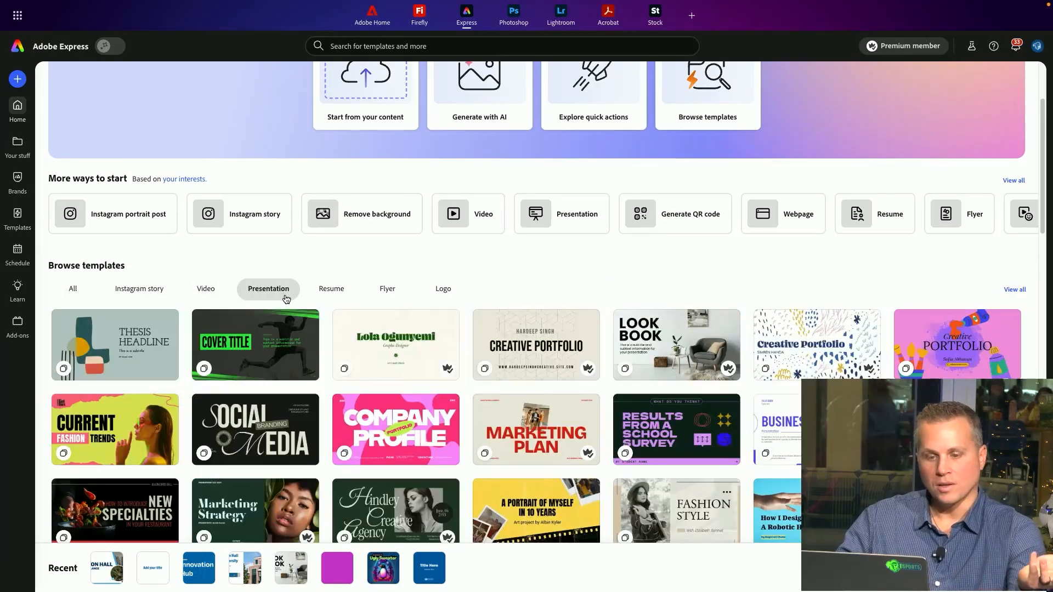
pyautogui.click(330, 291)
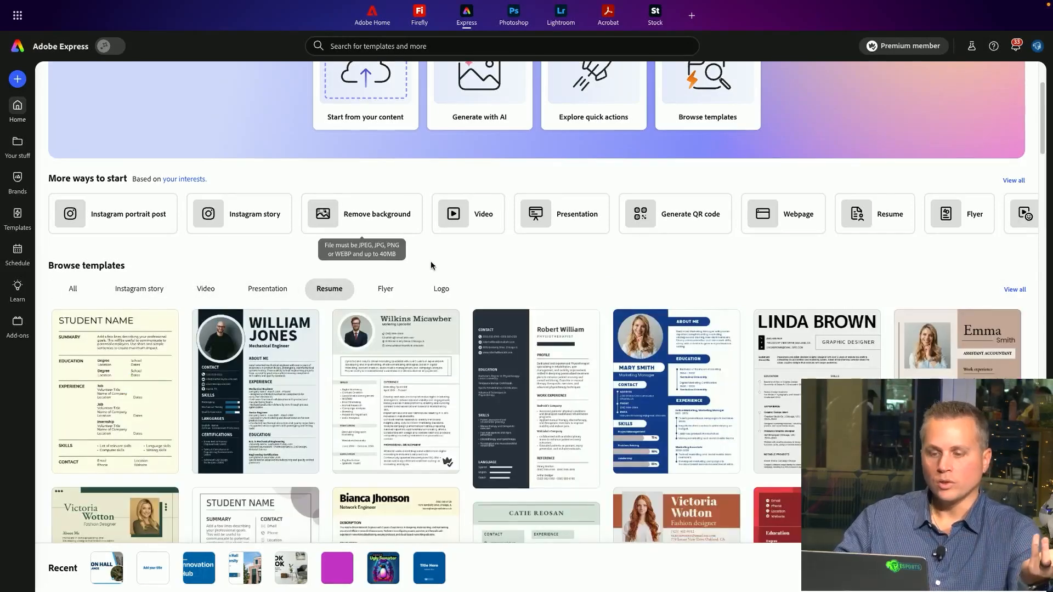
pyautogui.scroll(-1, 452, 238)
pyautogui.scroll(-1, 520, 239)
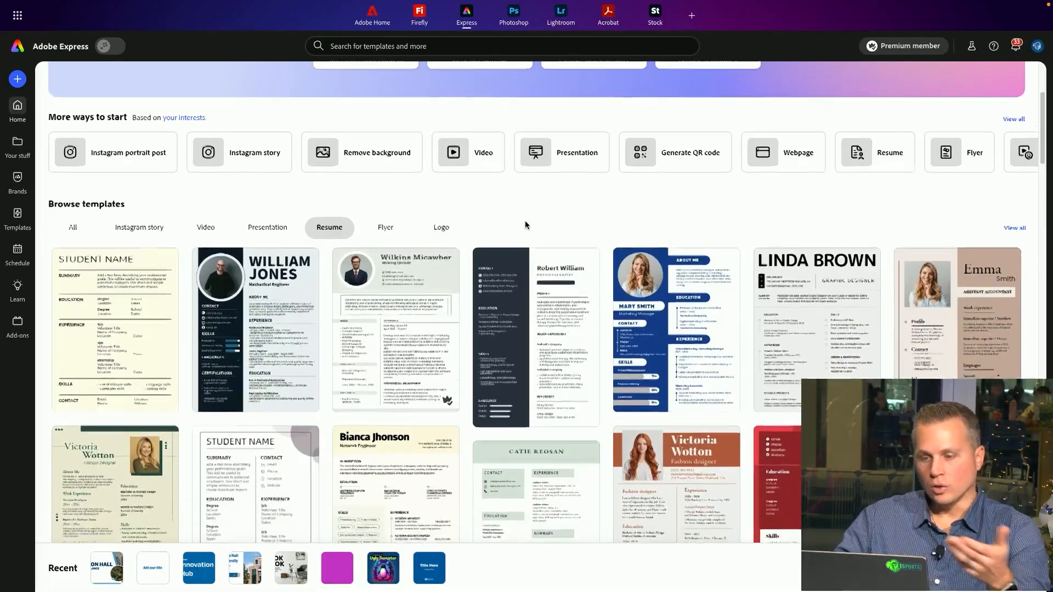
pyautogui.scroll(-1, 553, 205)
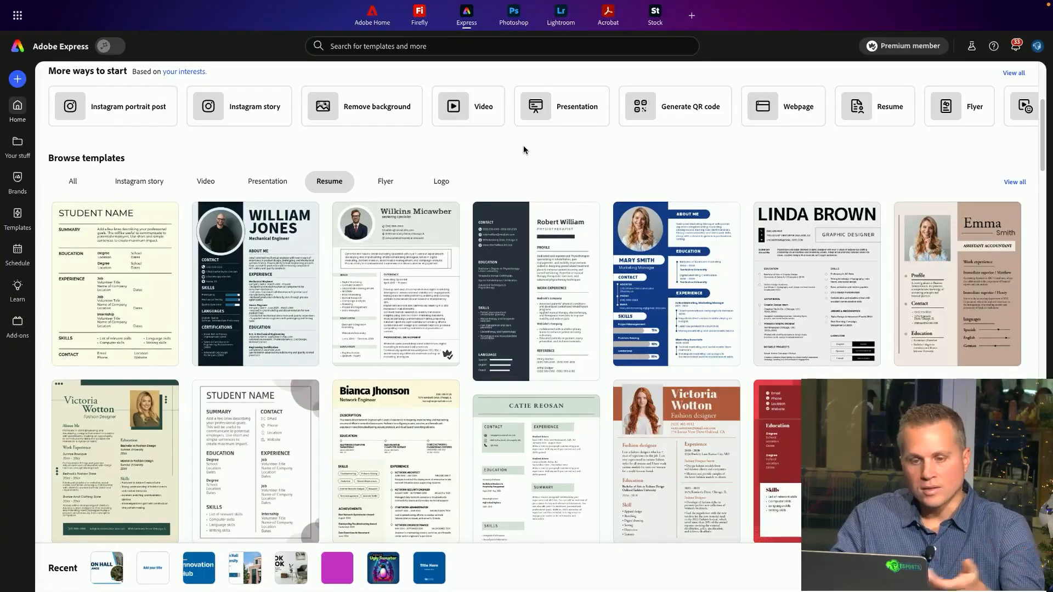
pyautogui.scroll(2, 522, 148)
pyautogui.scroll(-4, 534, 202)
pyautogui.scroll(-6, 534, 203)
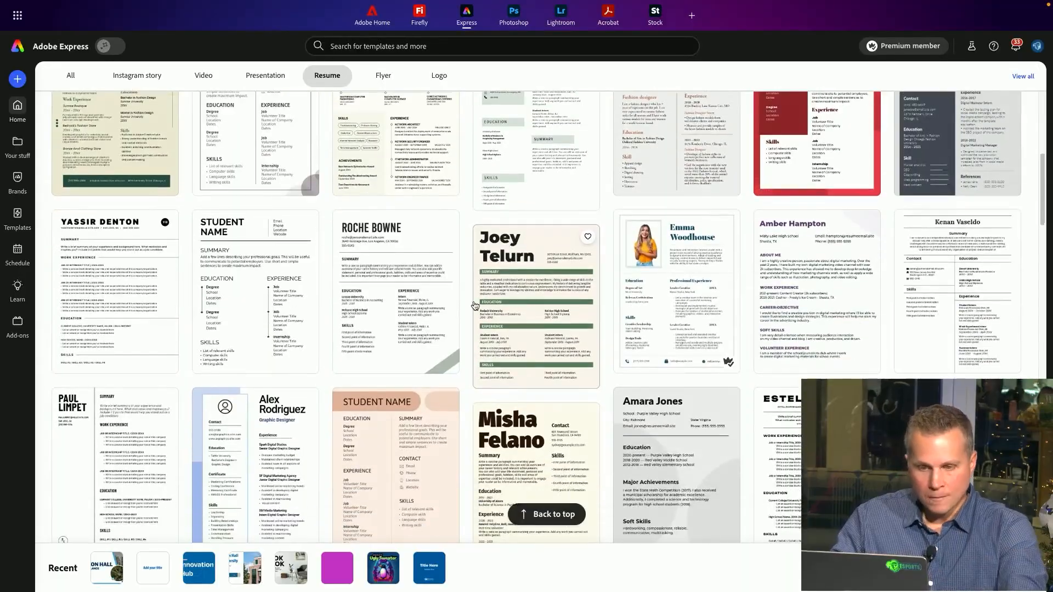
pyautogui.scroll(-1, 307, 198)
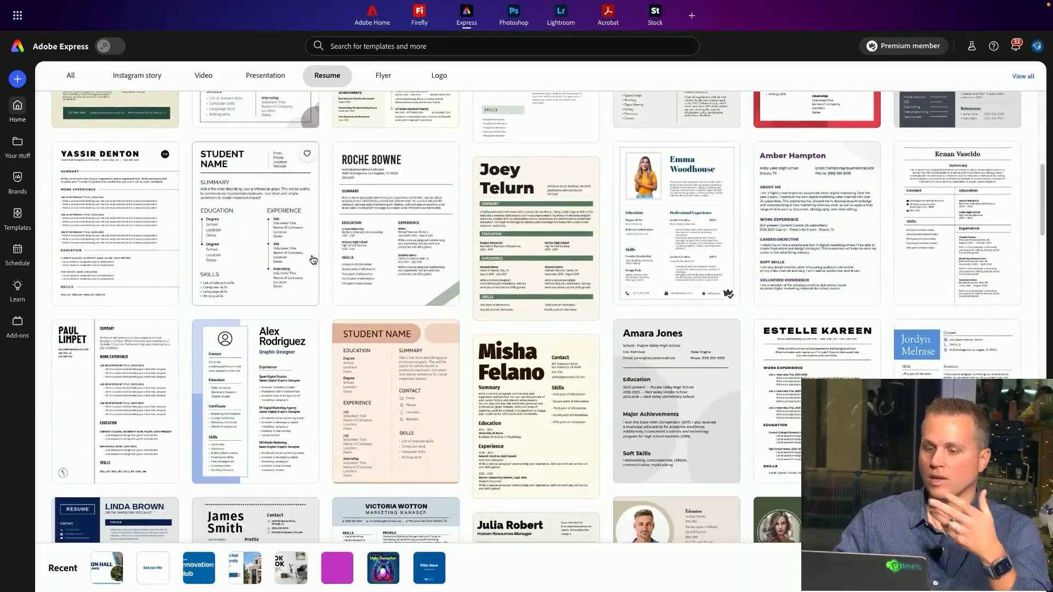
# Open the William Jones Mechanical Engineer resume template from the Resume templates
pyautogui.scroll(-1, 309, 262)
pyautogui.scroll(10, 307, 262)
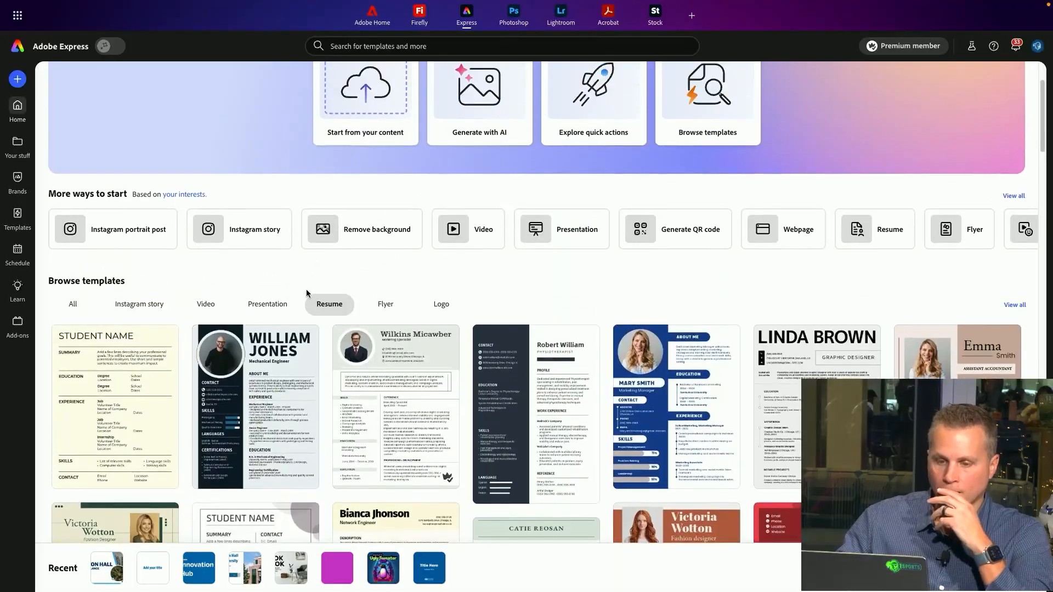
pyautogui.scroll(-1, 295, 275)
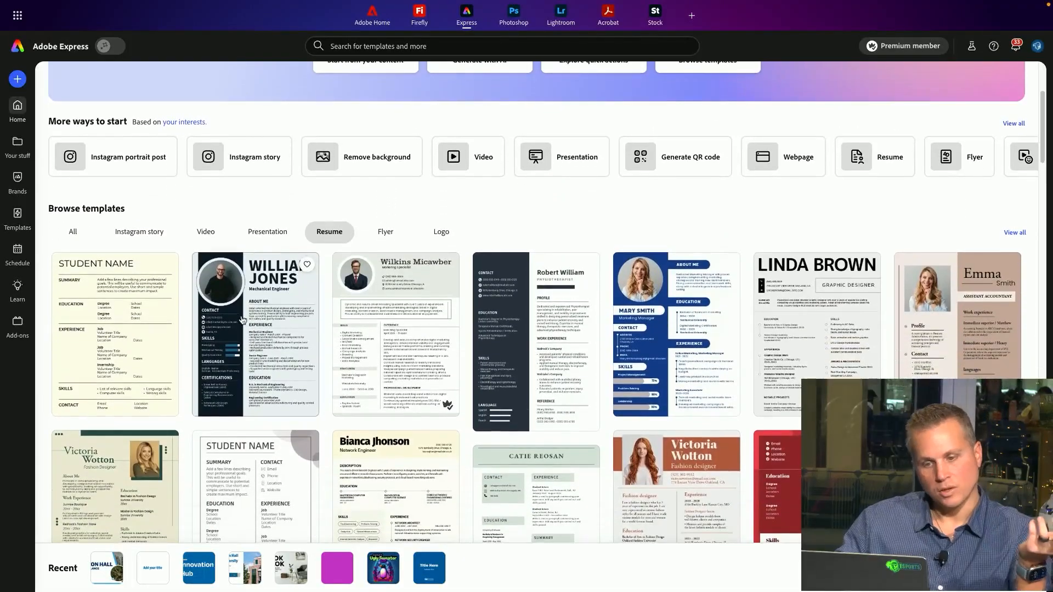
pyautogui.click(235, 322)
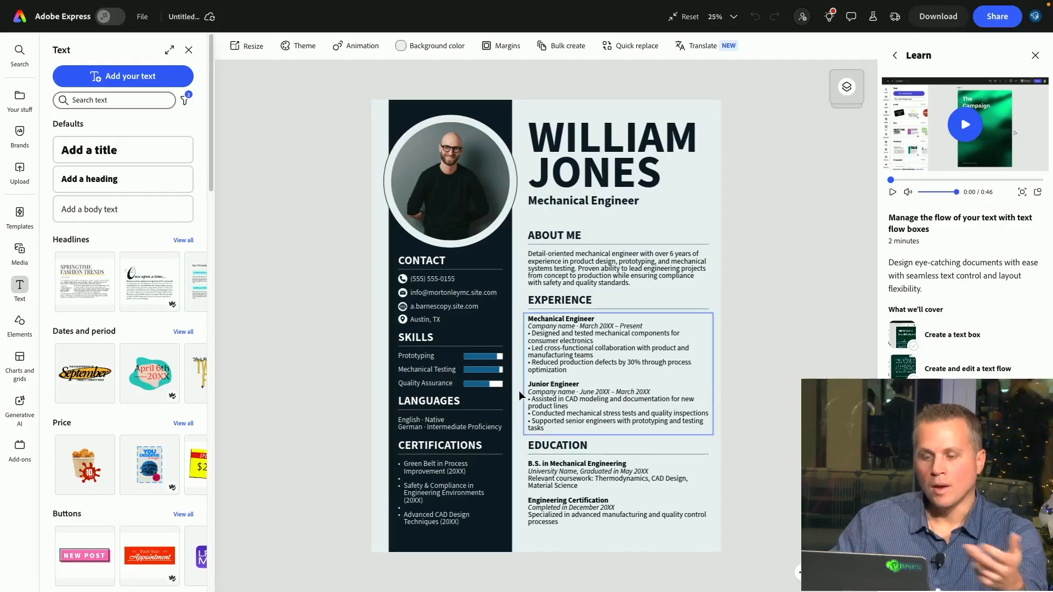
# Fill the resume's dark sidebar rectangle with the first blue color from the Test Brand palette
pyautogui.click(22, 49)
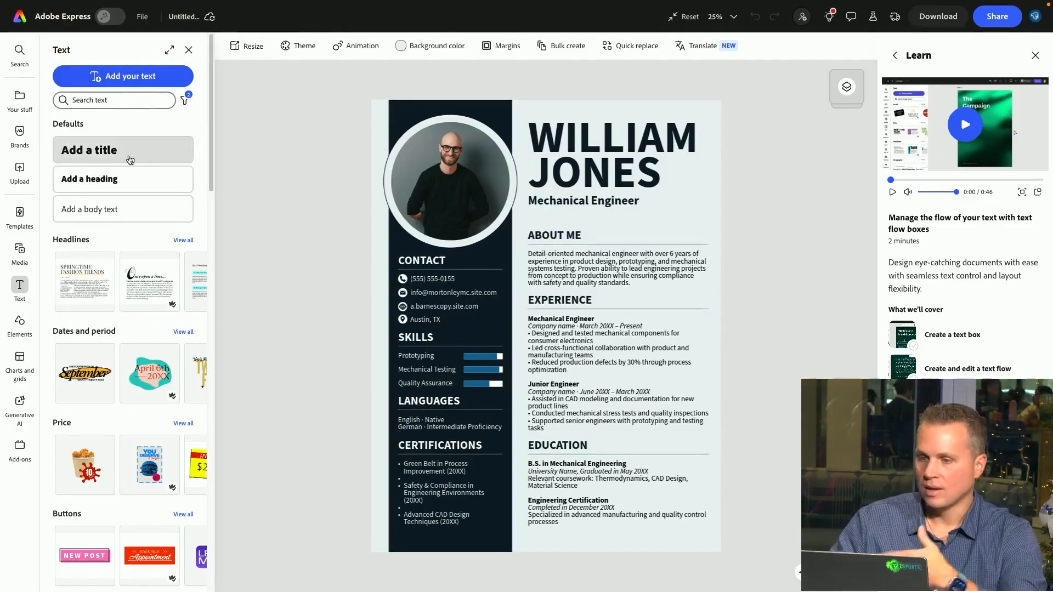
pyautogui.click(24, 220)
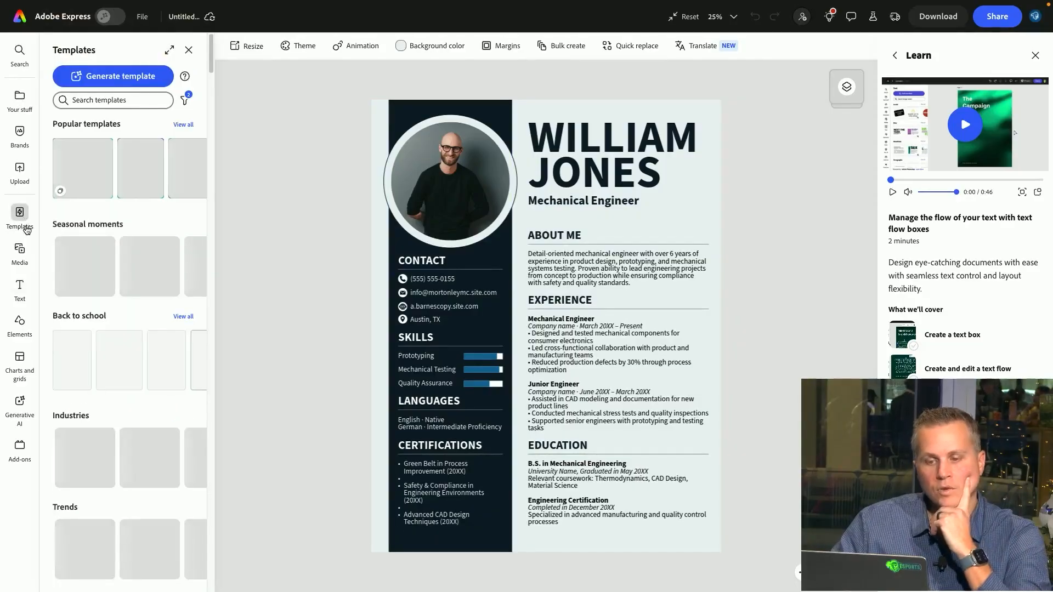
pyautogui.click(444, 104)
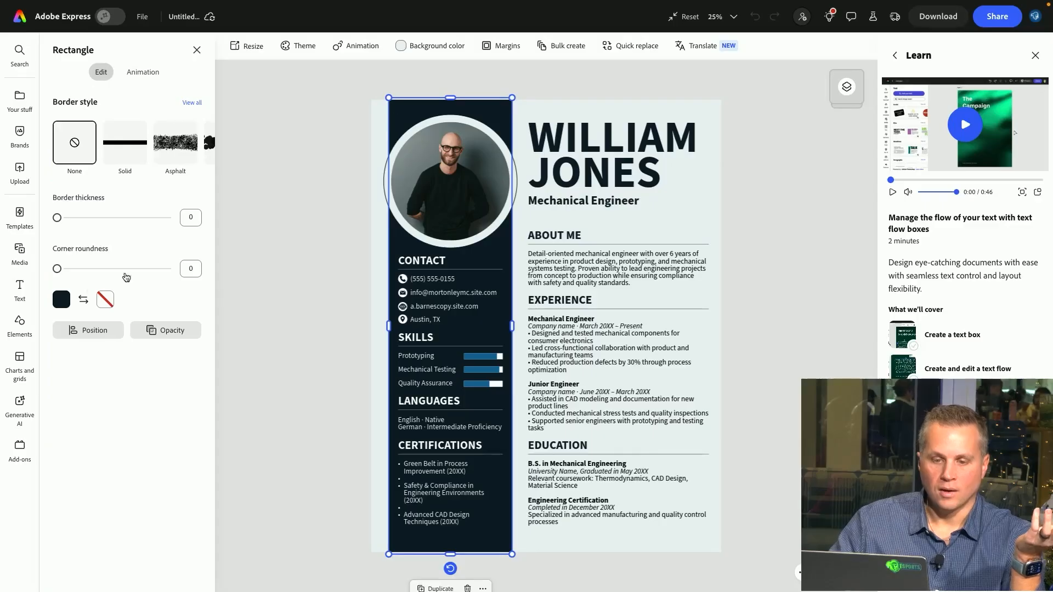
pyautogui.click(60, 301)
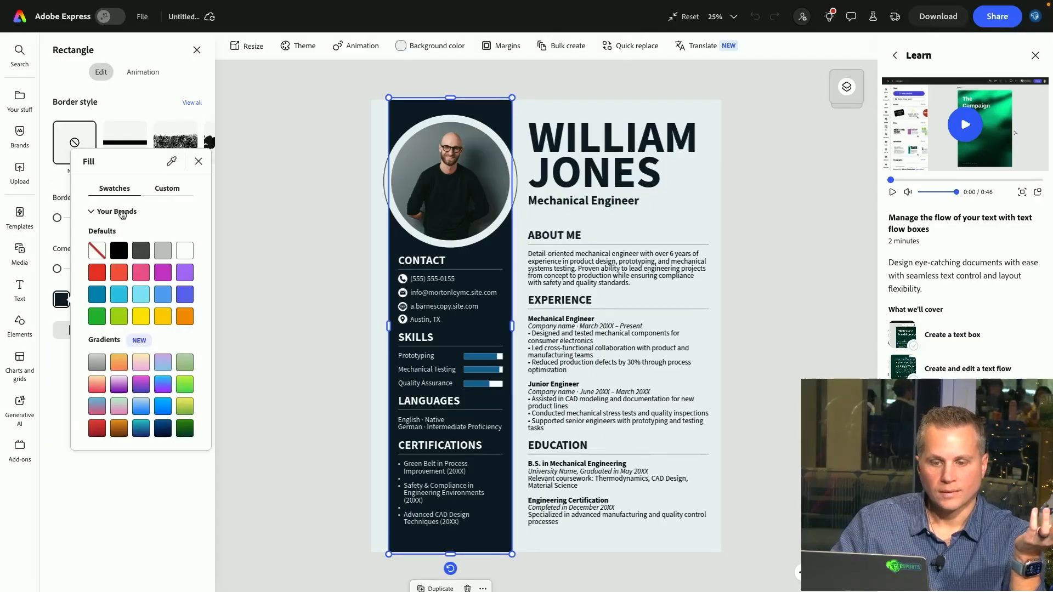
pyautogui.click(124, 212)
pyautogui.click(98, 230)
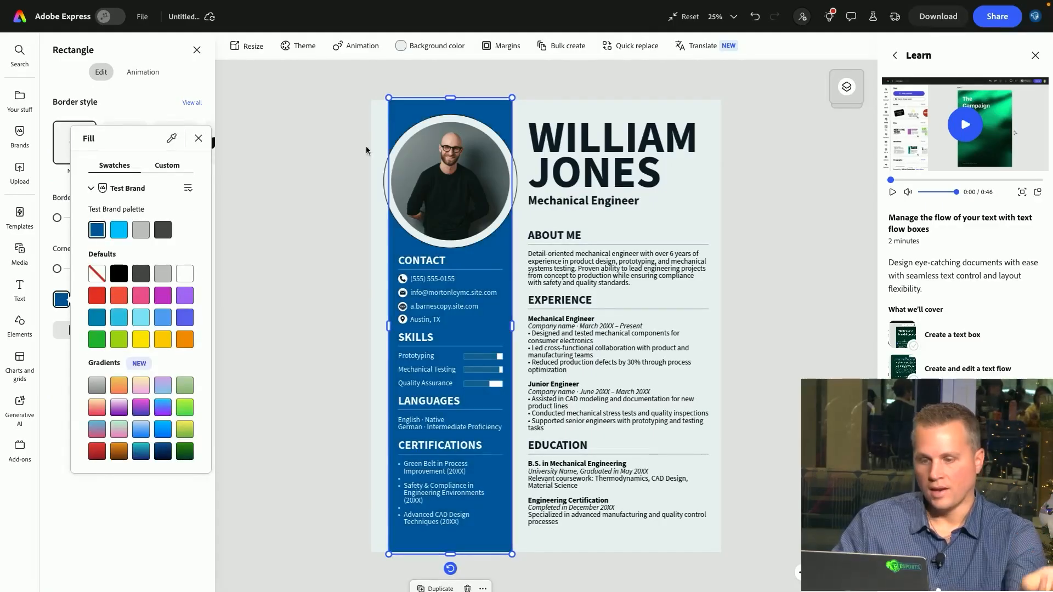
# Recolor the name heading text with the Test Brand blue
pyautogui.click(375, 169)
pyautogui.doubleClick(592, 148)
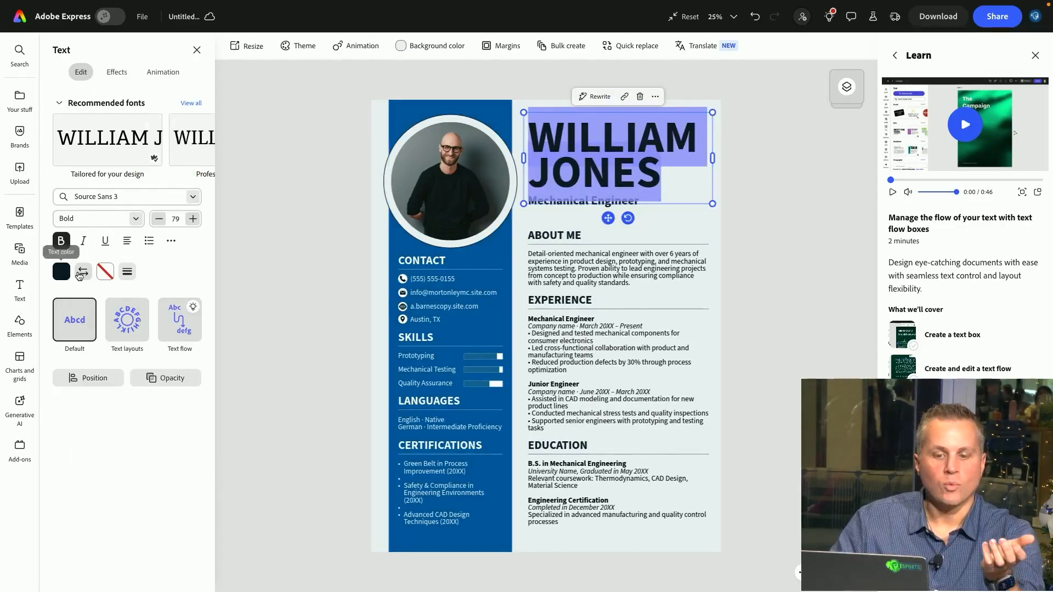
pyautogui.click(62, 271)
pyautogui.click(97, 258)
# Replace the name heading text with the presenter's full name
pyautogui.moveTo(662, 177); pyautogui.dragTo(544, 133)
pyautogui.press('BackSpace')
pyautogui.press('BackSpace')
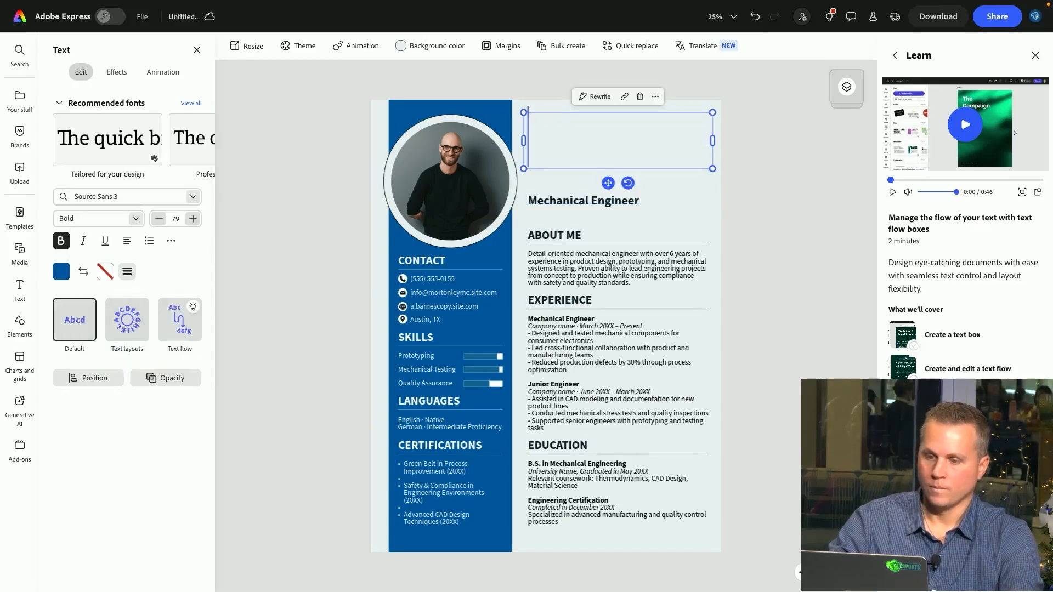
pyautogui.write('Christ')
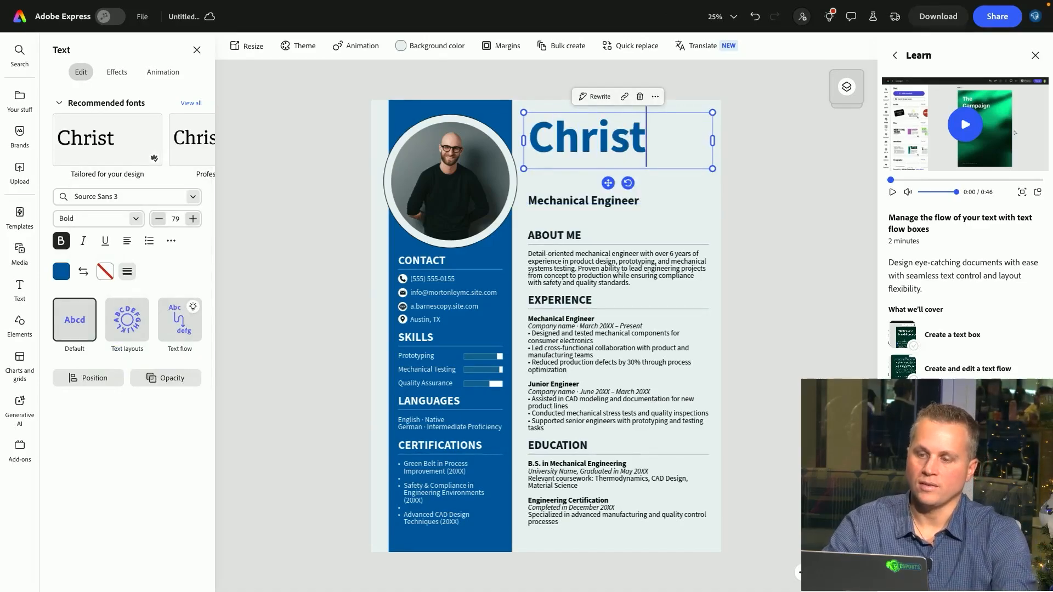
pyautogui.write('opher')
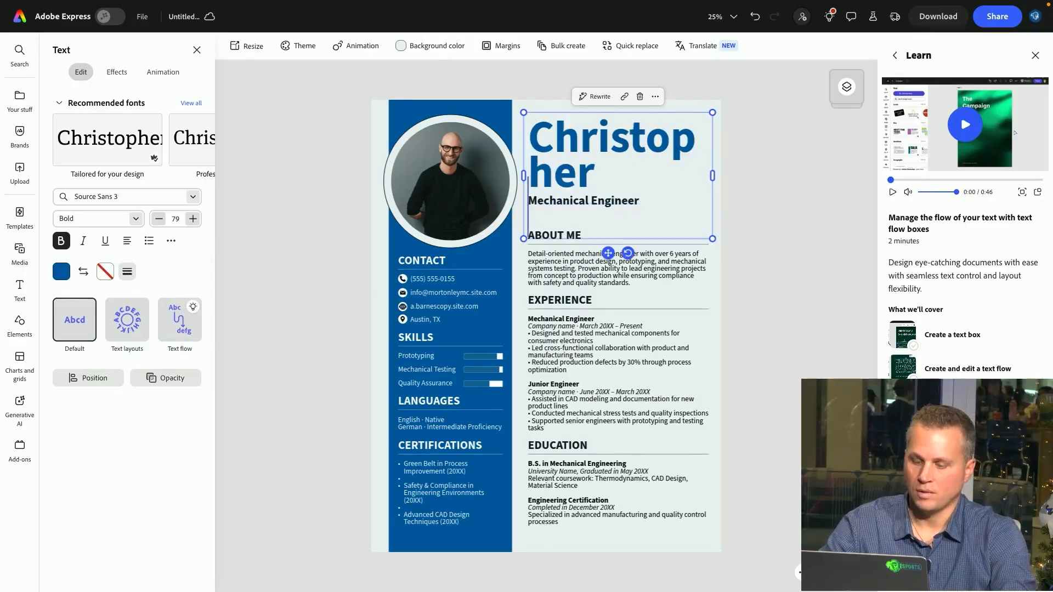
pyautogui.write('petru')
pyautogui.press('BackSpace')
pyautogui.press('BackSpace')
pyautogui.press('BackSpace')
pyautogui.press('BackSpace')
pyautogui.press('BackSpace')
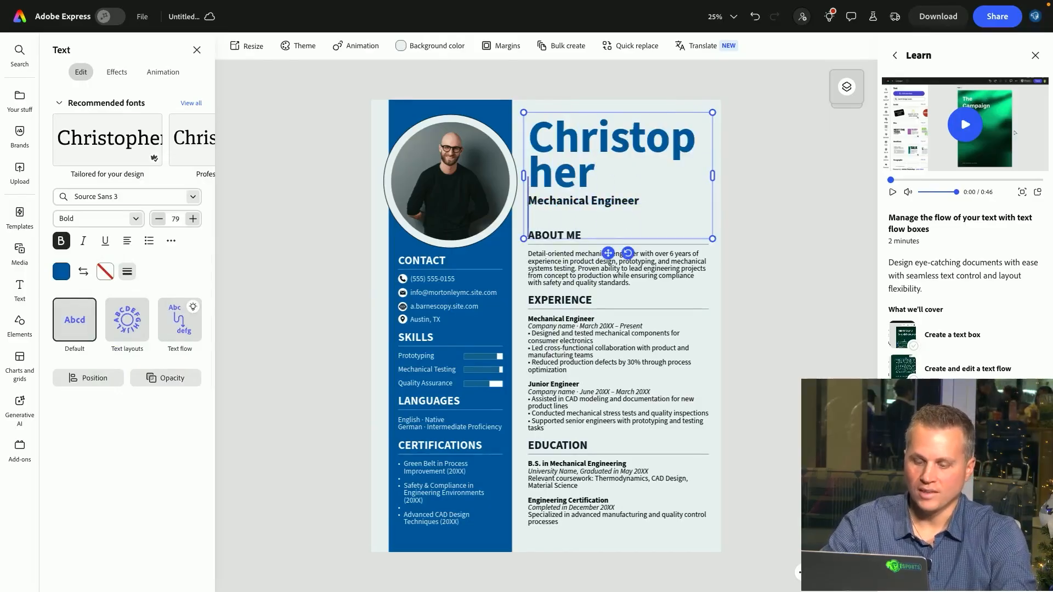
pyautogui.write('Petruzzi')
# Select all of the name heading text and reduce its font size to 56
pyautogui.hotkey('ctrl', 'a')
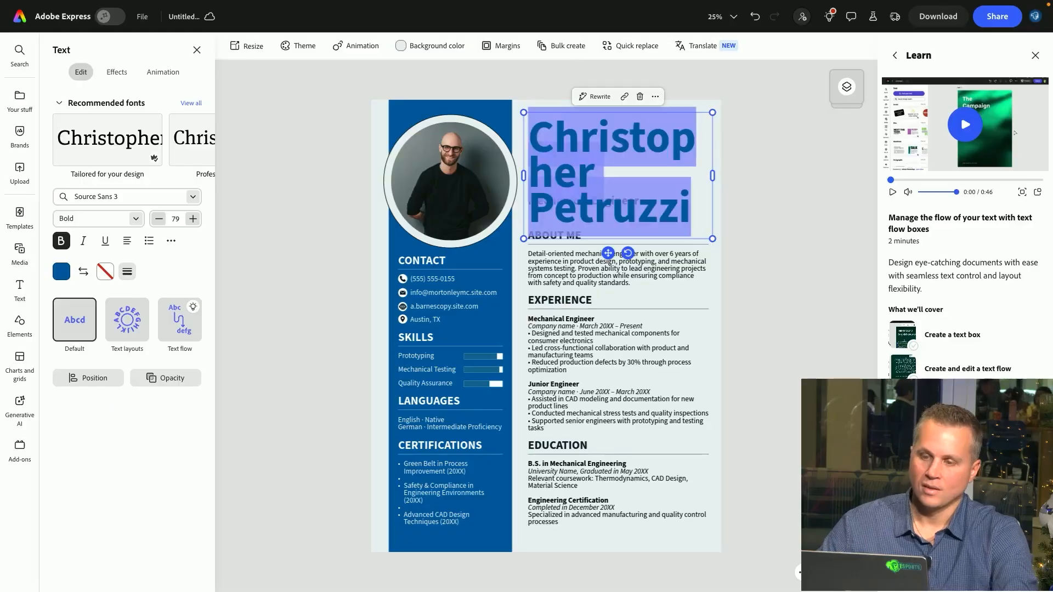
pyautogui.click(157, 222)
pyautogui.click(157, 223)
pyautogui.click(158, 224)
pyautogui.click(158, 224)
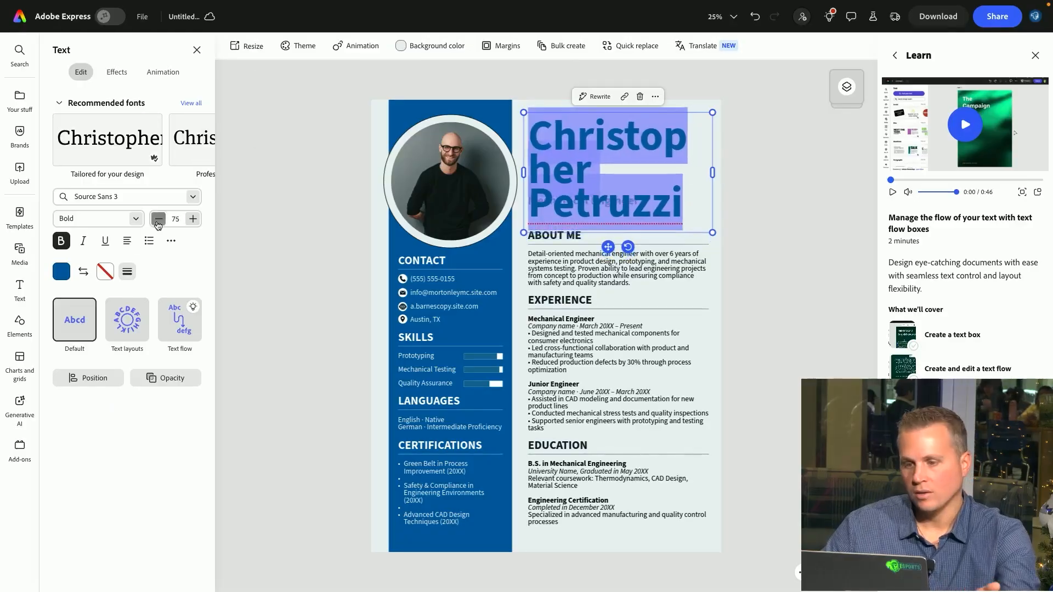
pyautogui.click(158, 224)
pyautogui.click(158, 224)
pyautogui.click(158, 224)
pyautogui.click(158, 224)
pyautogui.click(159, 223)
pyautogui.click(159, 224)
pyautogui.doubleClick(158, 224)
pyautogui.click(159, 224)
pyautogui.doubleClick(158, 224)
pyautogui.click(159, 224)
pyautogui.doubleClick(159, 224)
pyautogui.click(159, 223)
pyautogui.click(159, 224)
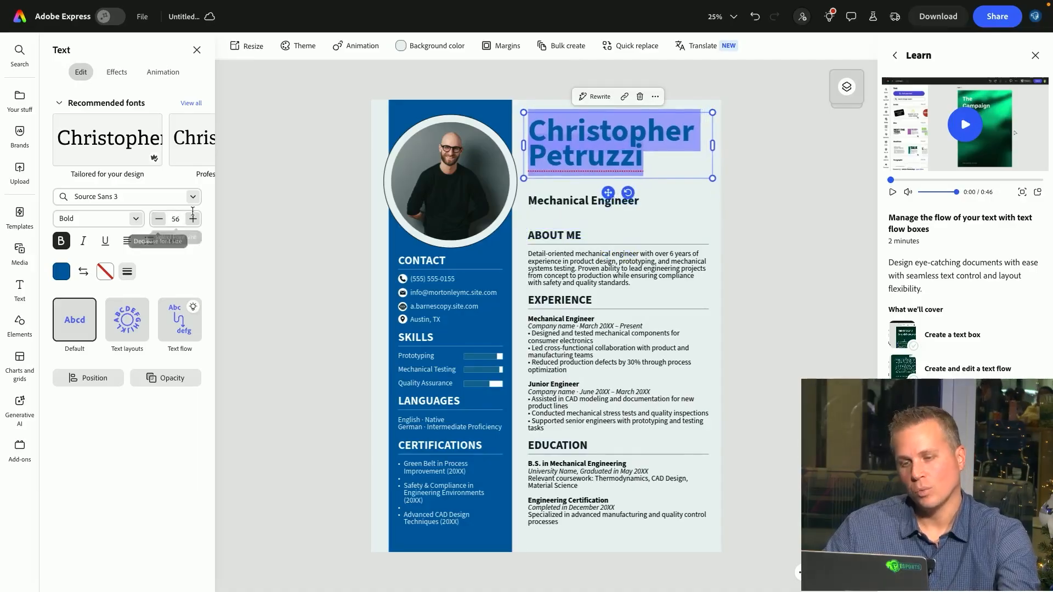
# Deselect the heading and return to the Adobe Express home page
pyautogui.press('Escape')
pyautogui.click(660, 215)
pyautogui.click(585, 156)
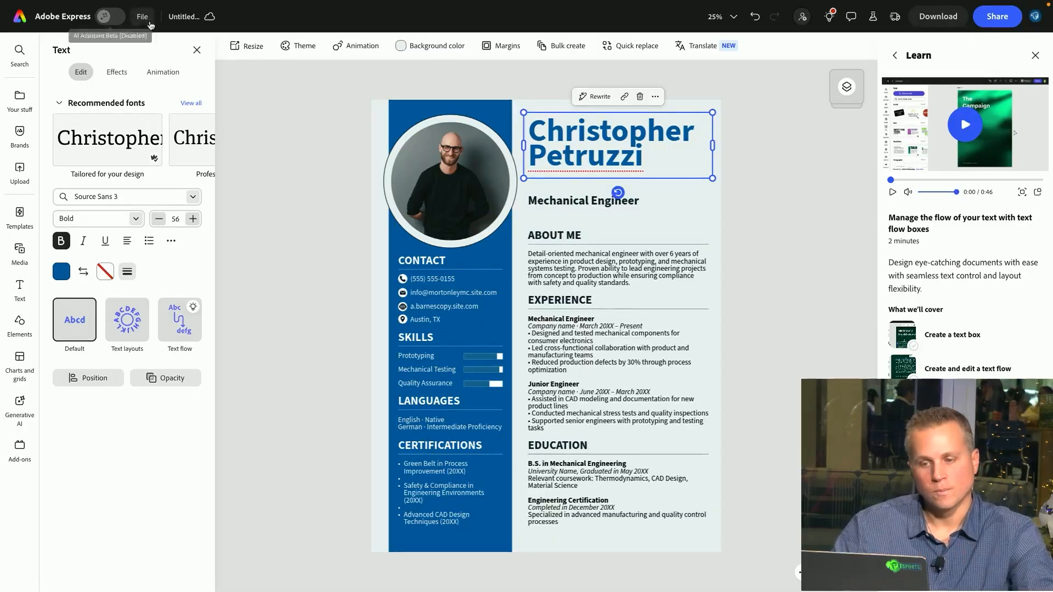
pyautogui.click(679, 100)
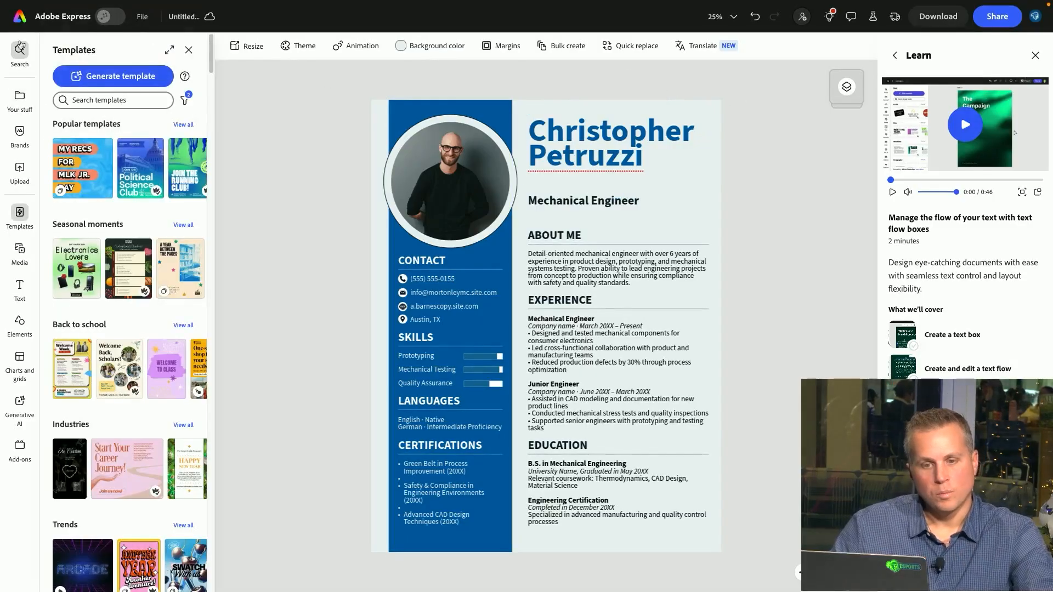
pyautogui.click(45, 17)
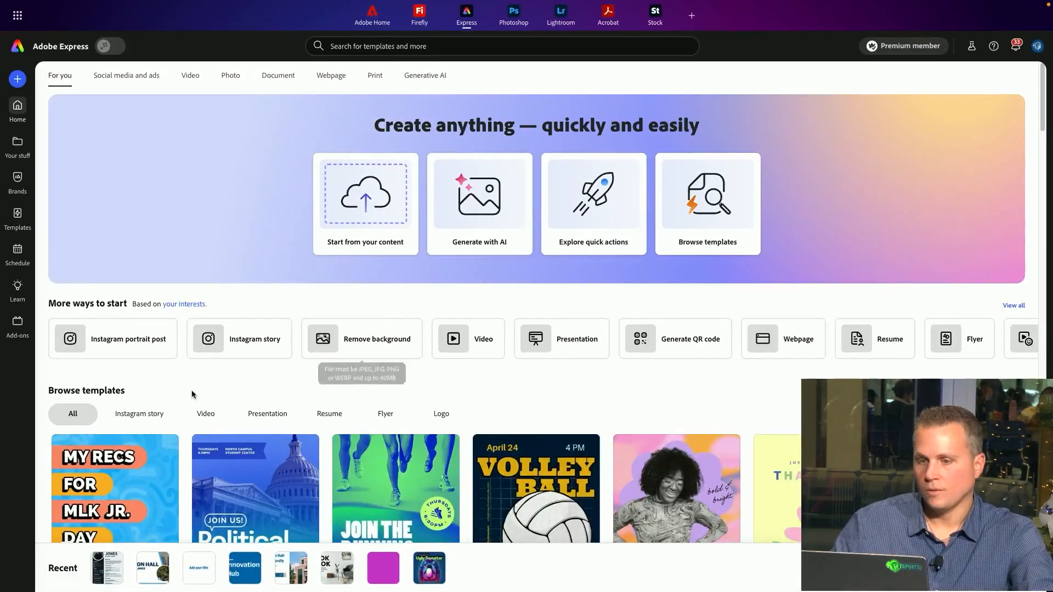
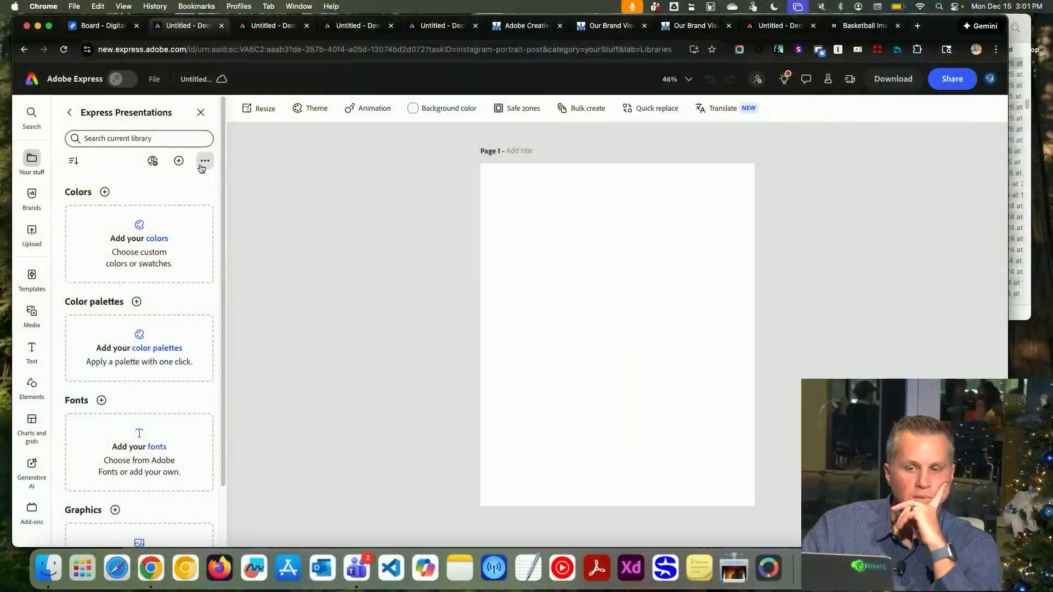
pyautogui.click(187, 164)
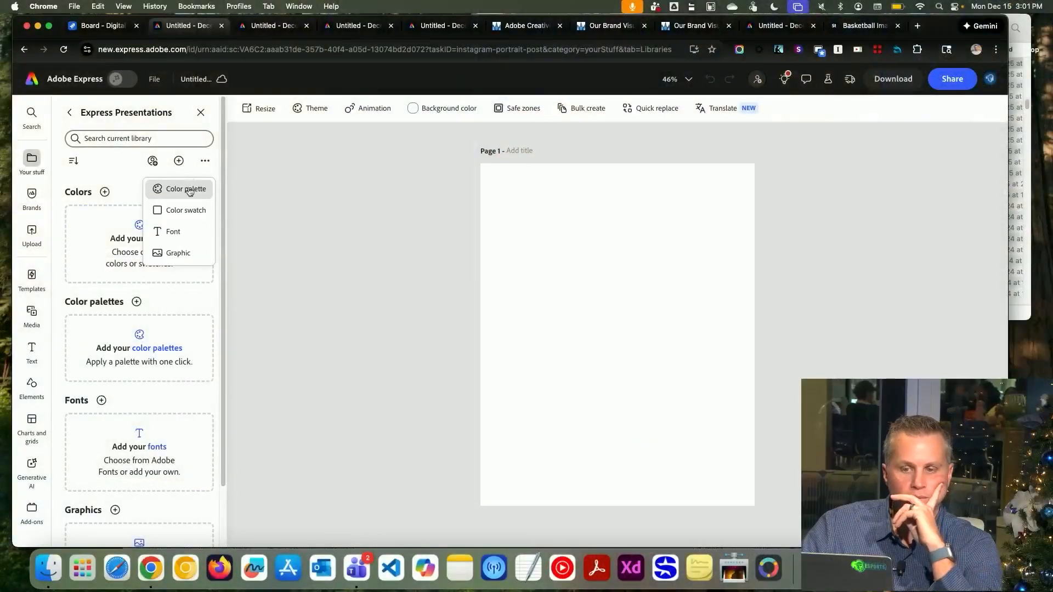
pyautogui.click(205, 164)
pyautogui.click(105, 167)
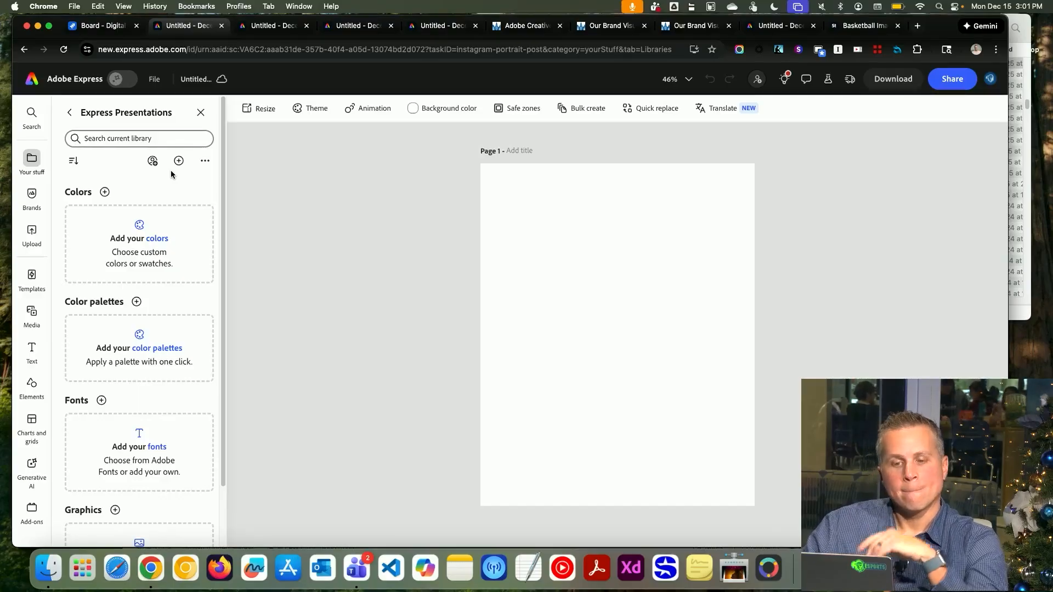
pyautogui.click(206, 164)
pyautogui.click(207, 164)
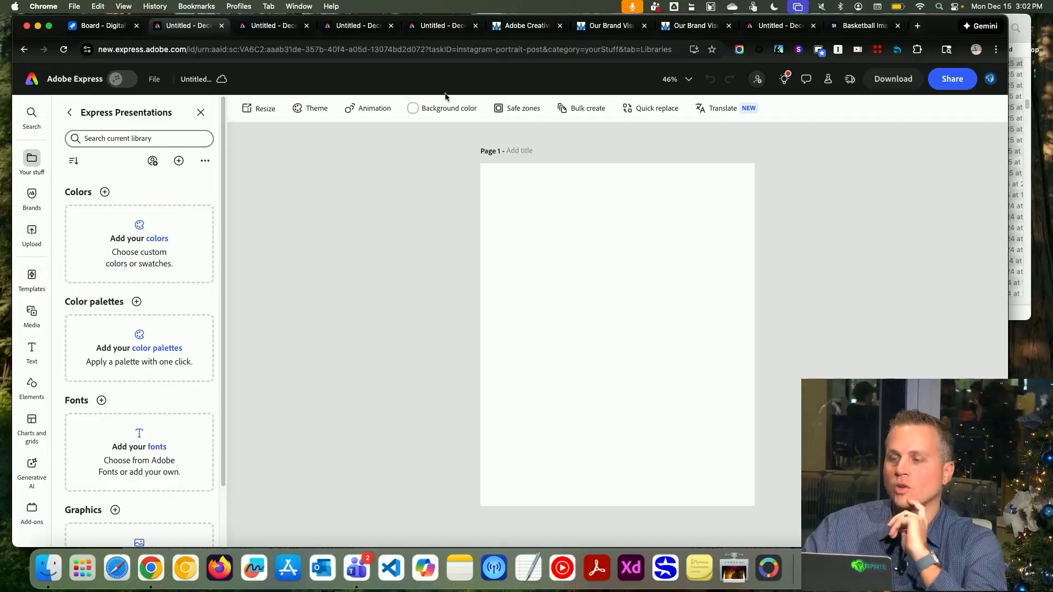
# Return to the Adobe Express home page and open the Projects section of Your stuff
pyautogui.click(27, 84)
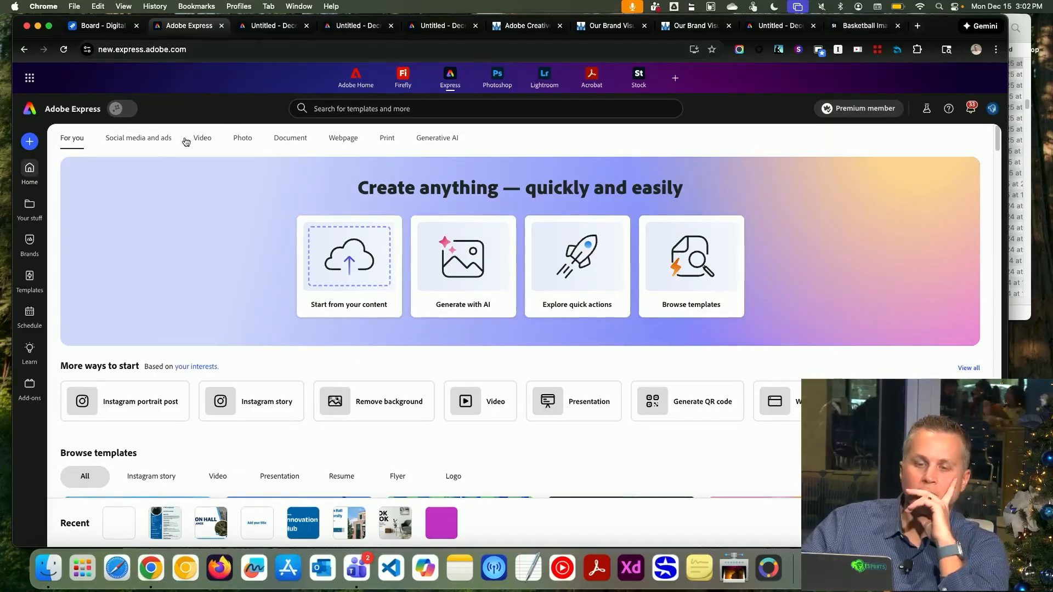
pyautogui.click(29, 207)
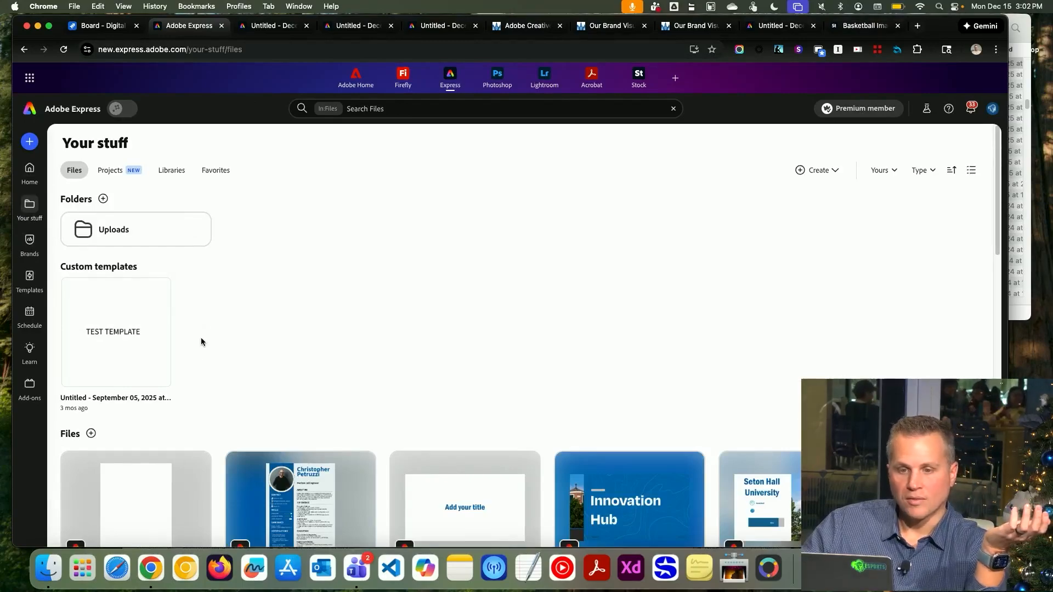
pyautogui.click(129, 174)
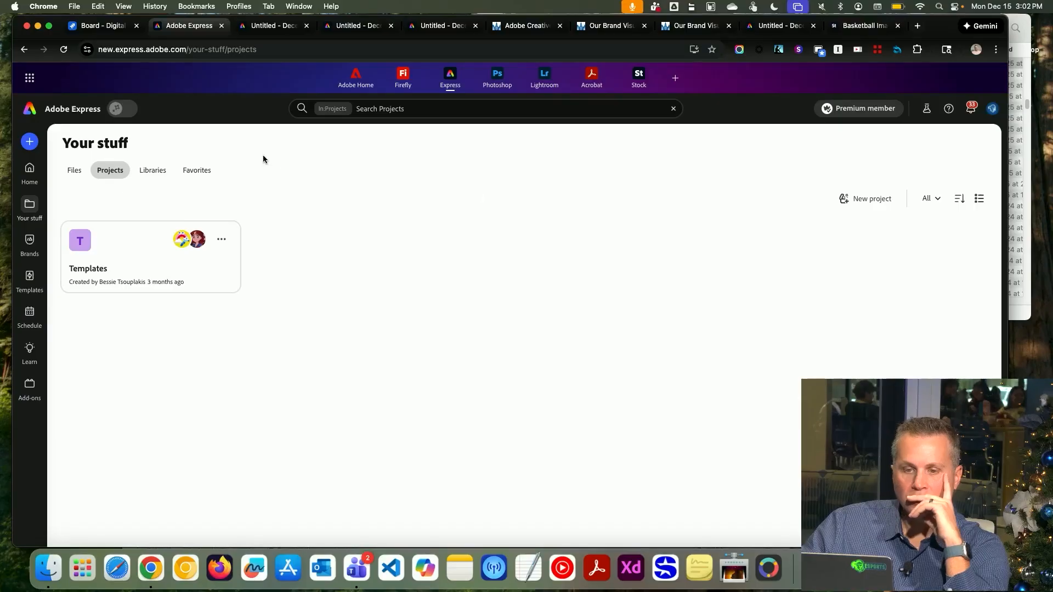
# Create a new project named File Library
pyautogui.click(885, 199)
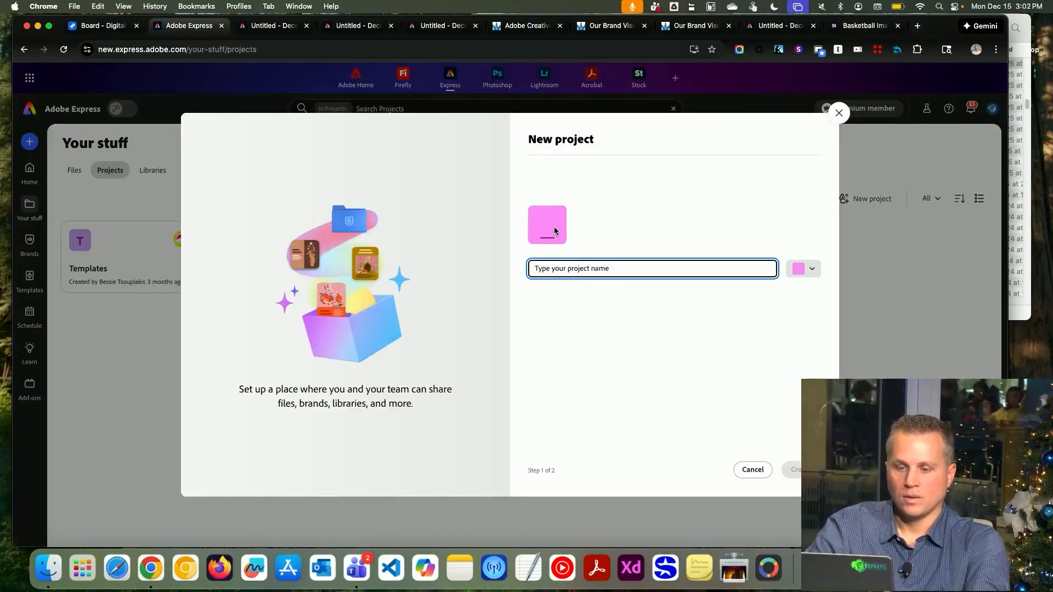
pyautogui.write('Test')
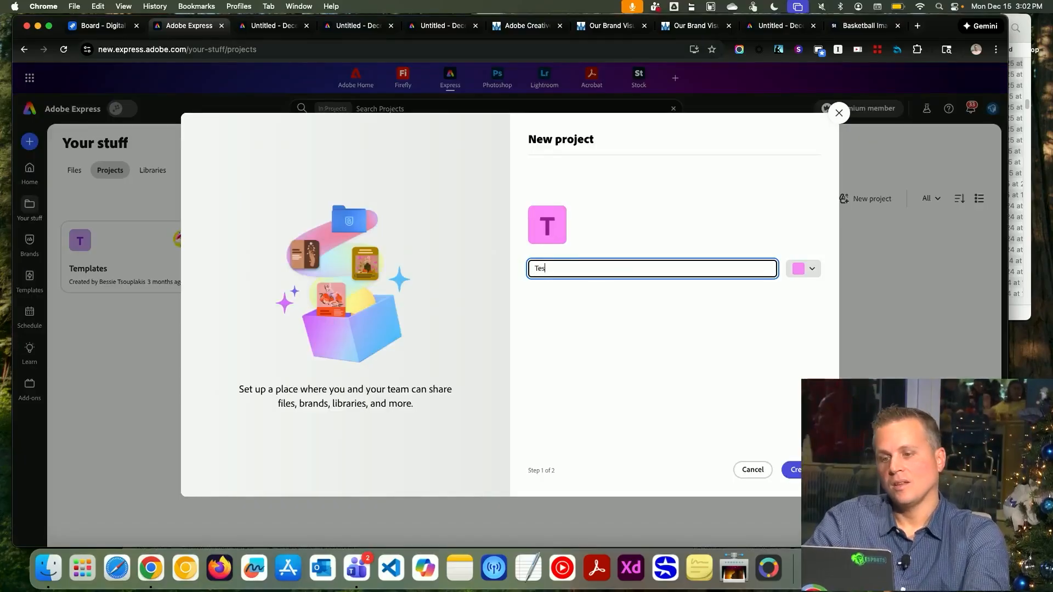
pyautogui.press('BackSpace')
pyautogui.press('BackSpace')
pyautogui.press('BackSpace')
pyautogui.press('BackSpace')
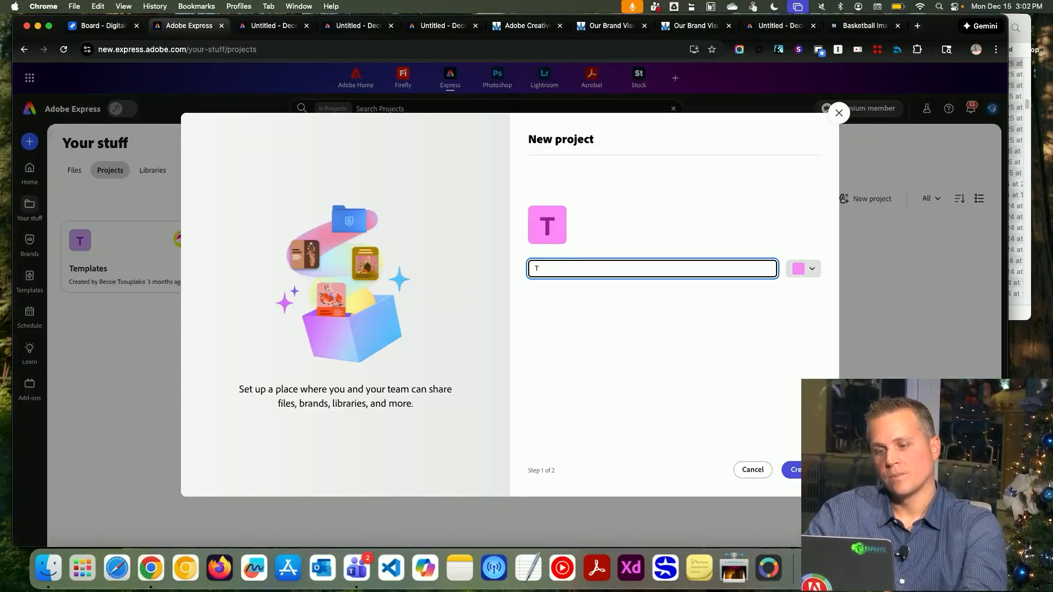
pyautogui.write('Test Project')
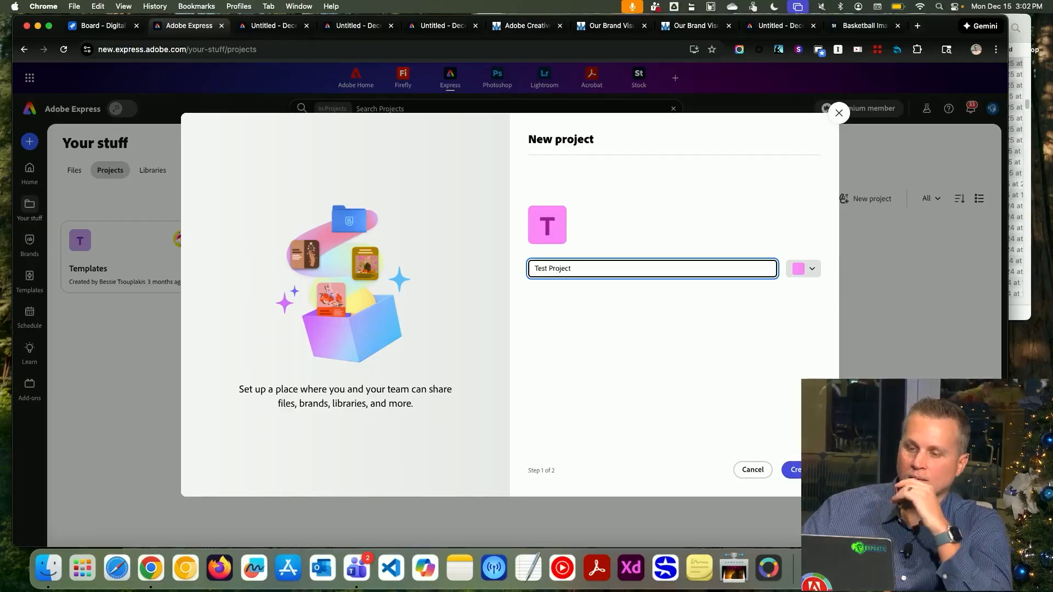
pyautogui.click(812, 267)
pyautogui.click(715, 388)
pyautogui.click(802, 470)
pyautogui.click(805, 470)
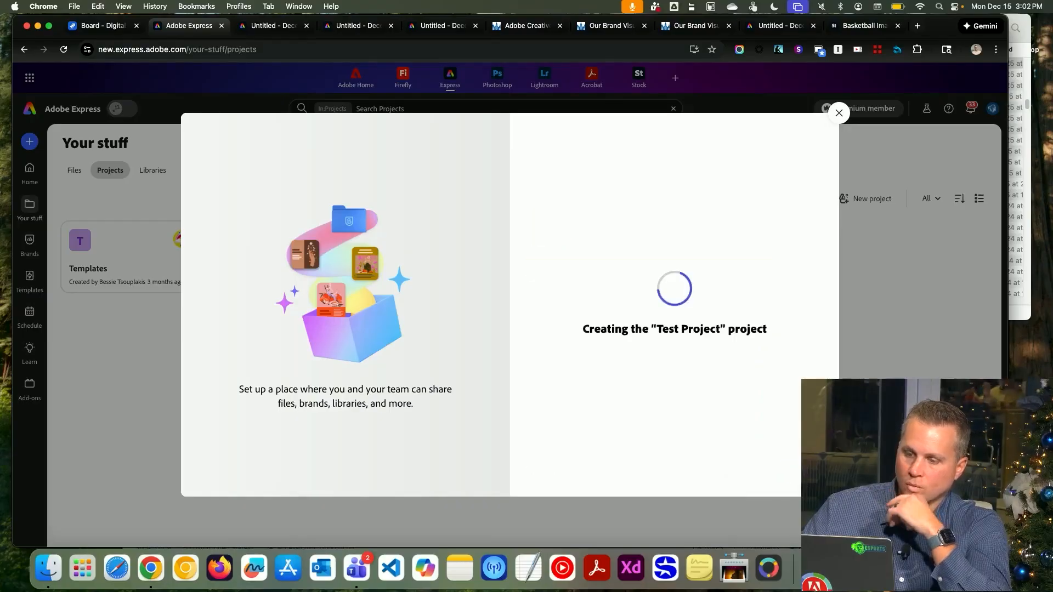
pyautogui.moveTo(597, 267); pyautogui.dragTo(516, 244)
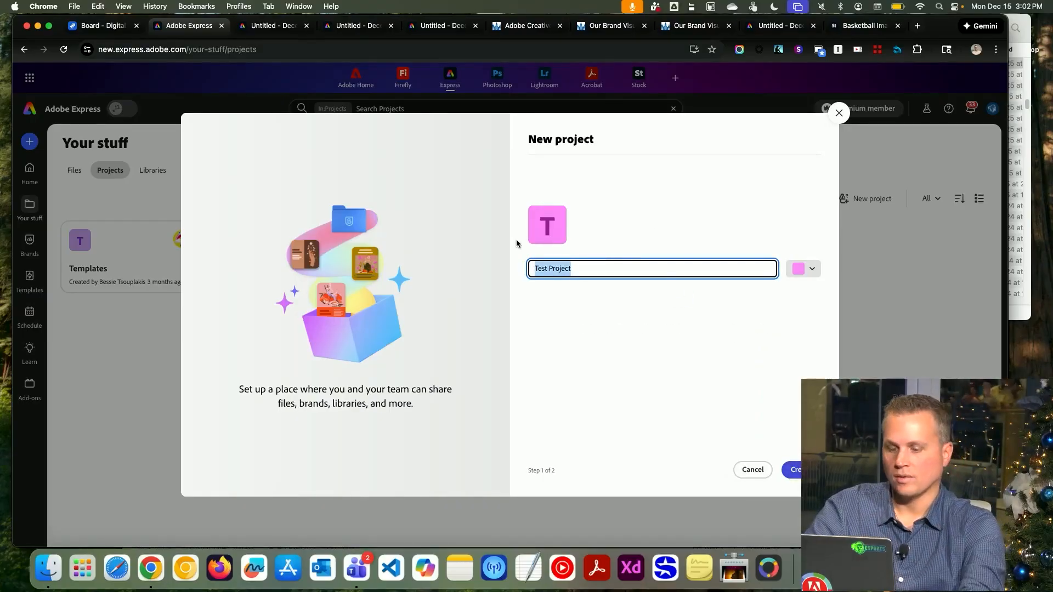
pyautogui.write('File Library')
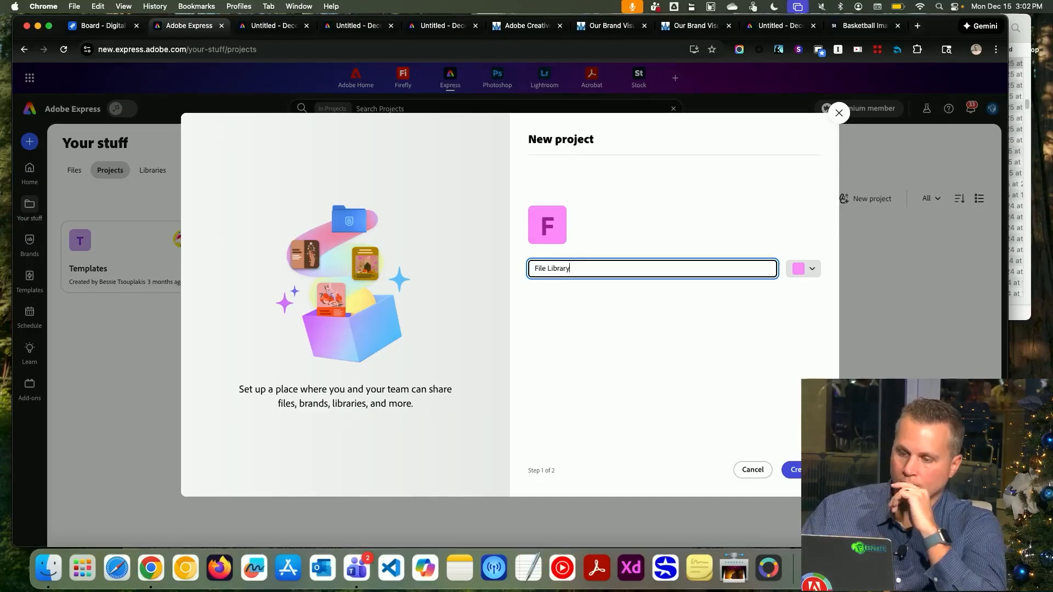
pyautogui.press('Return')
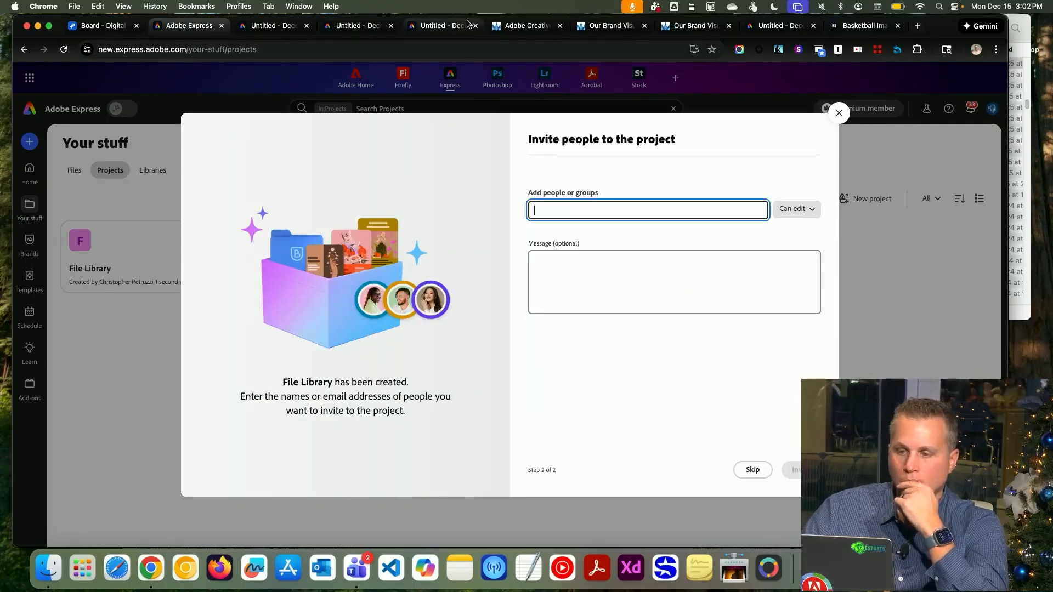
# Invite a colleague, found by searching part of their surname, to the File Library project with edit access
pyautogui.write('nune')
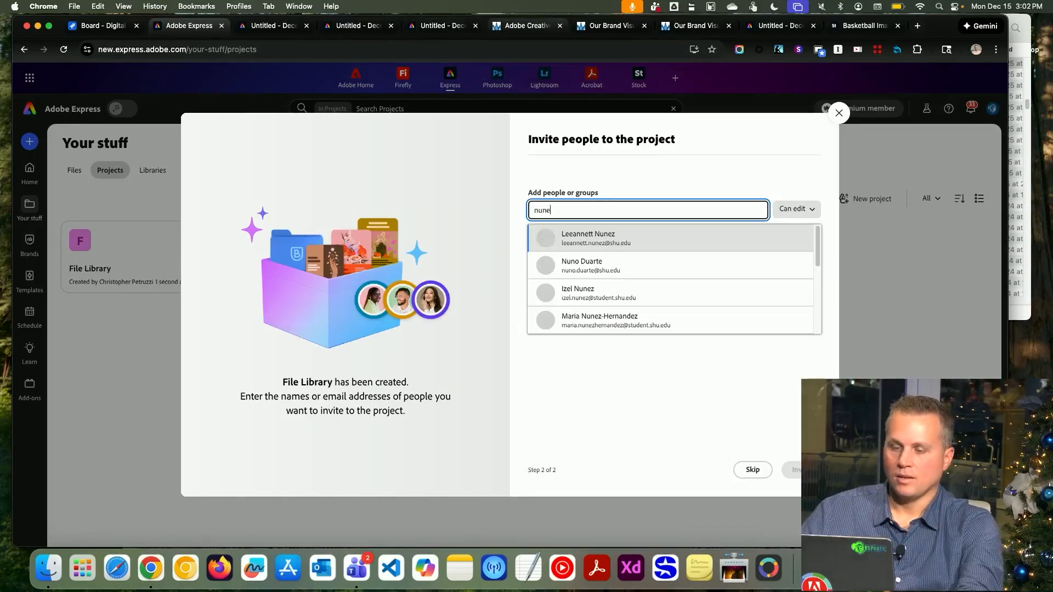
pyautogui.click(584, 238)
pyautogui.click(793, 470)
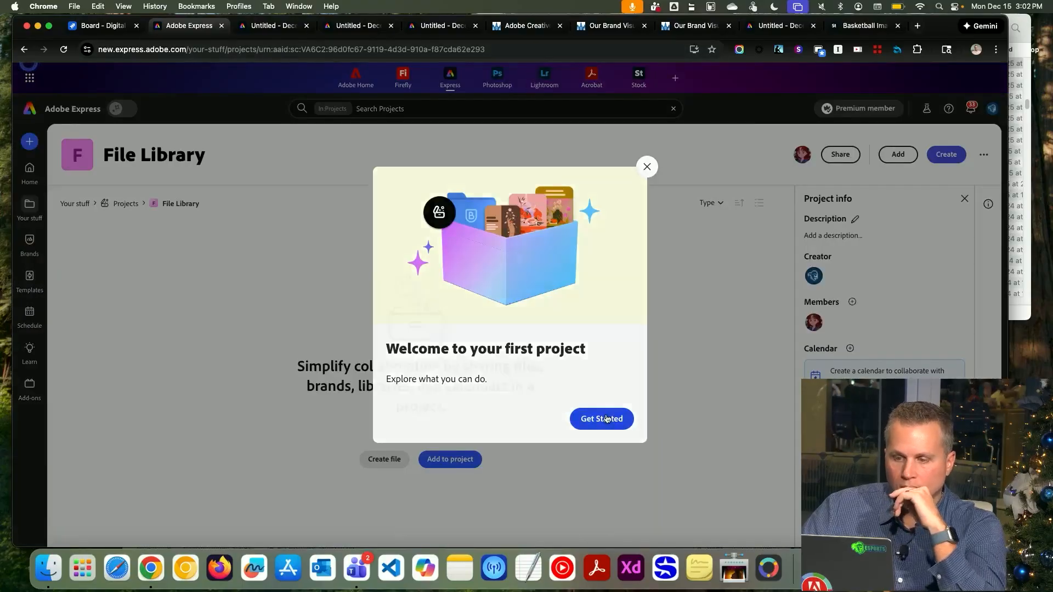
# Dismiss the project welcome, open a new blank file from the project, and go back to the project page
pyautogui.click(603, 419)
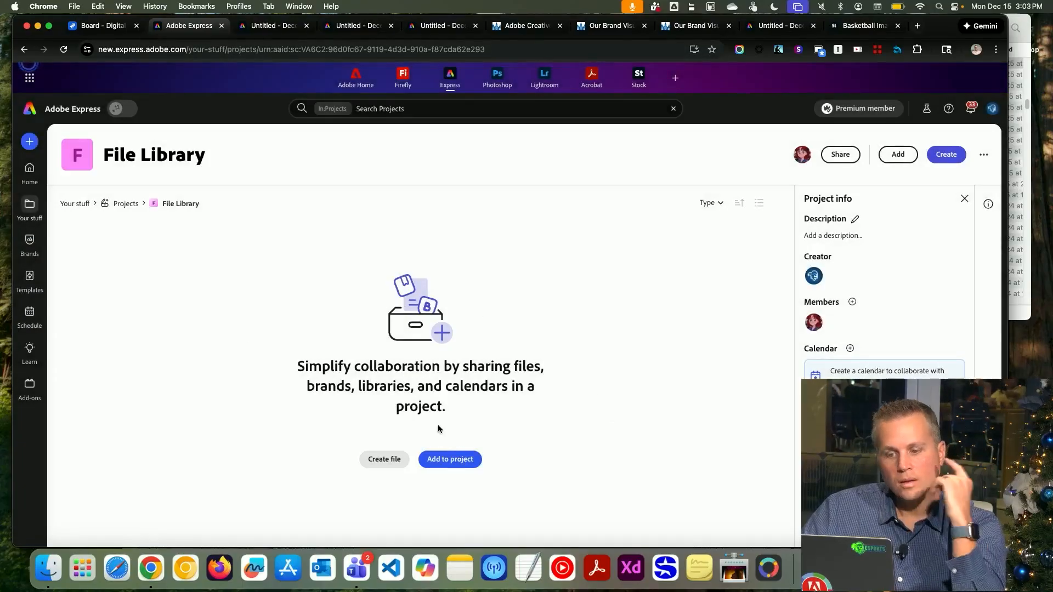
pyautogui.click(384, 459)
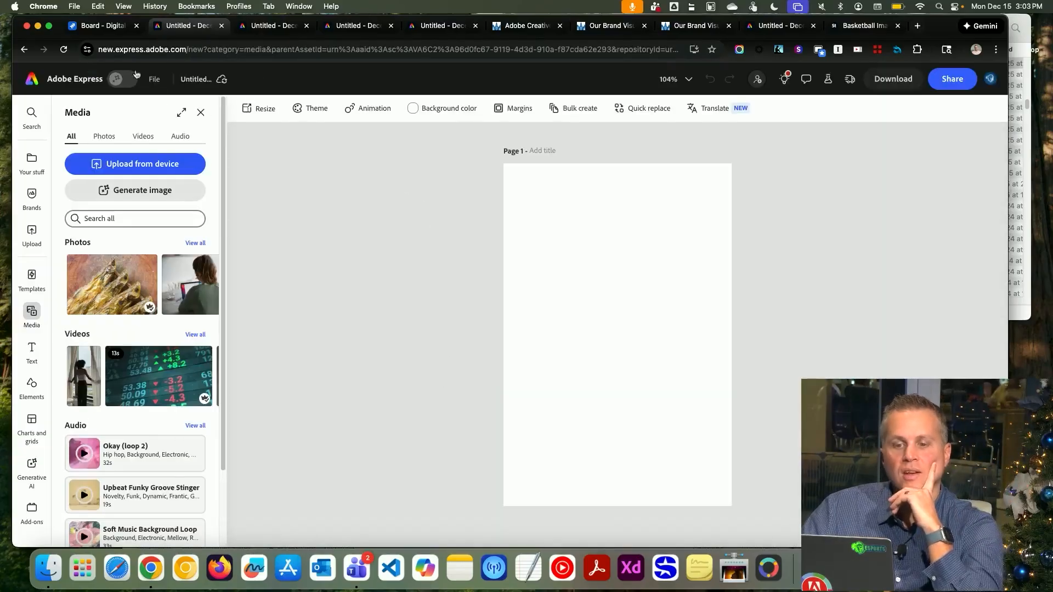
pyautogui.click(24, 49)
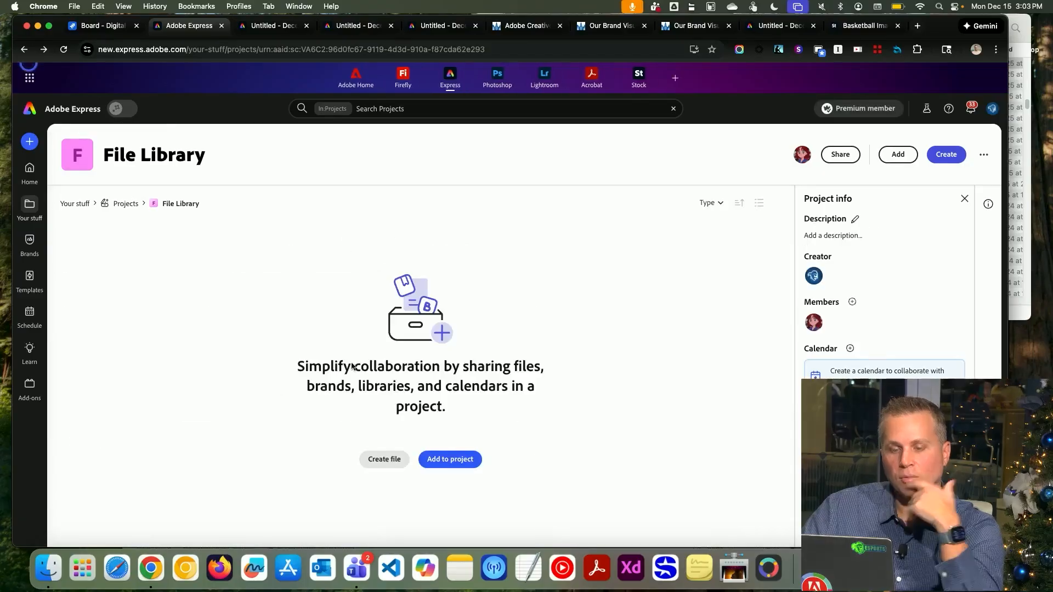